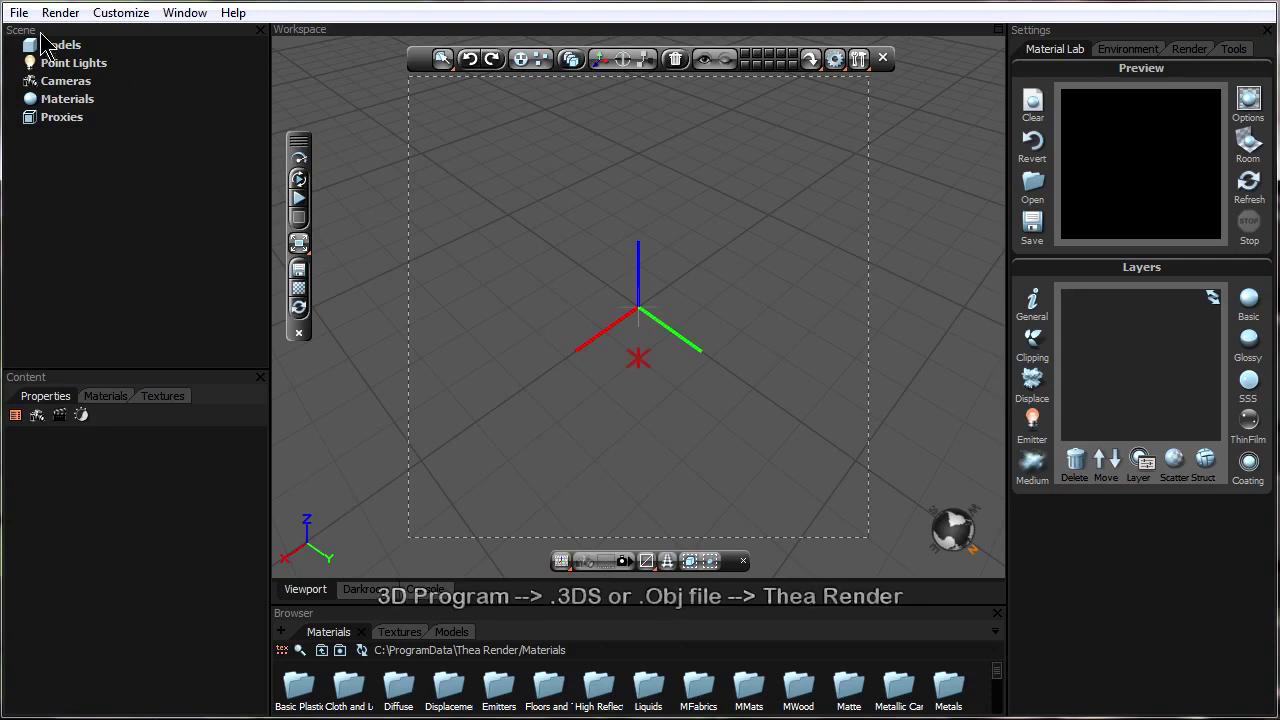
Import Gv2_Short_cut_50cm_v1.obj with default options: Scale 1.000, all options checked, Smooth Normals 30
{"action": "left_click", "coordinate": [18, 13]}
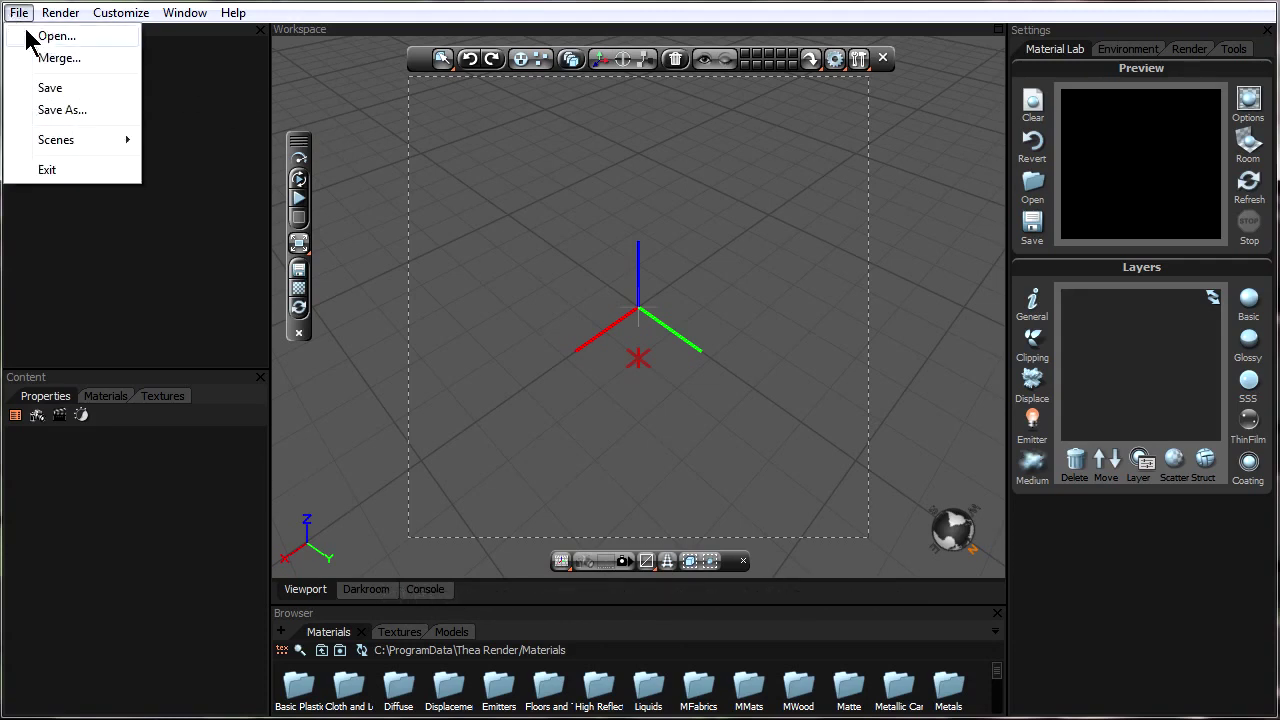
{"action": "left_click", "coordinate": [46, 35]}
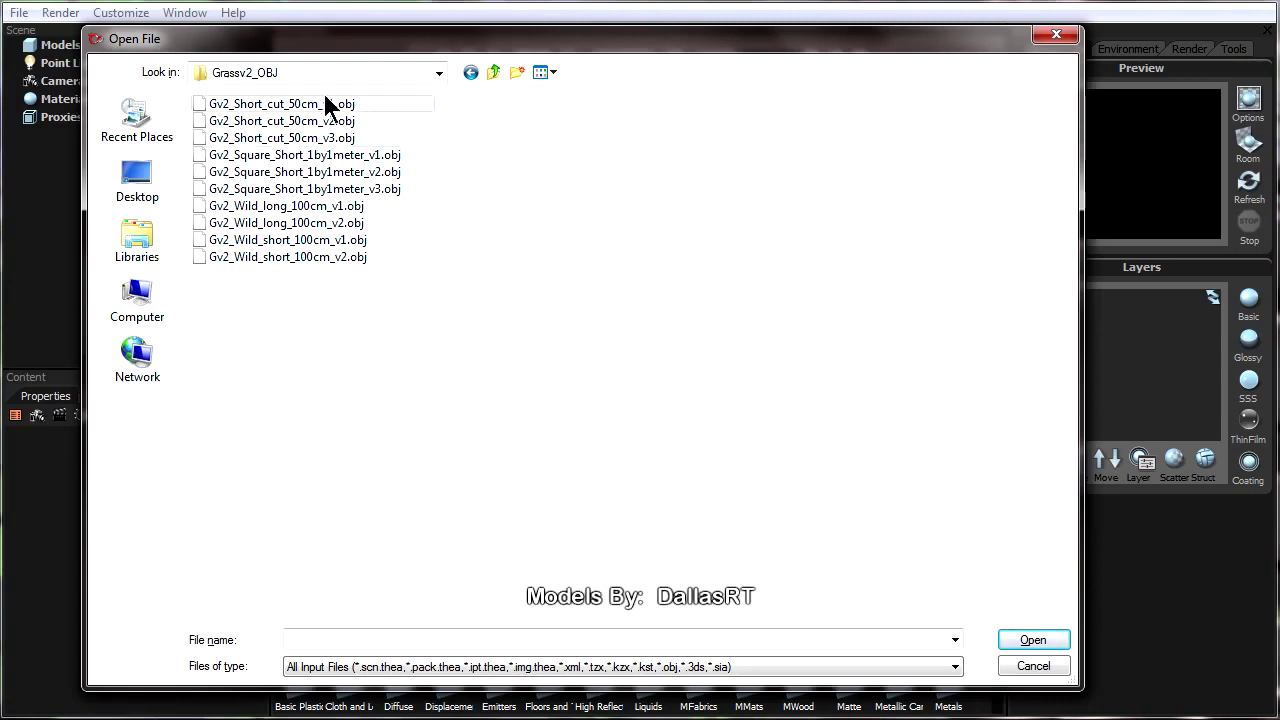
{"action": "left_click", "coordinate": [393, 106]}
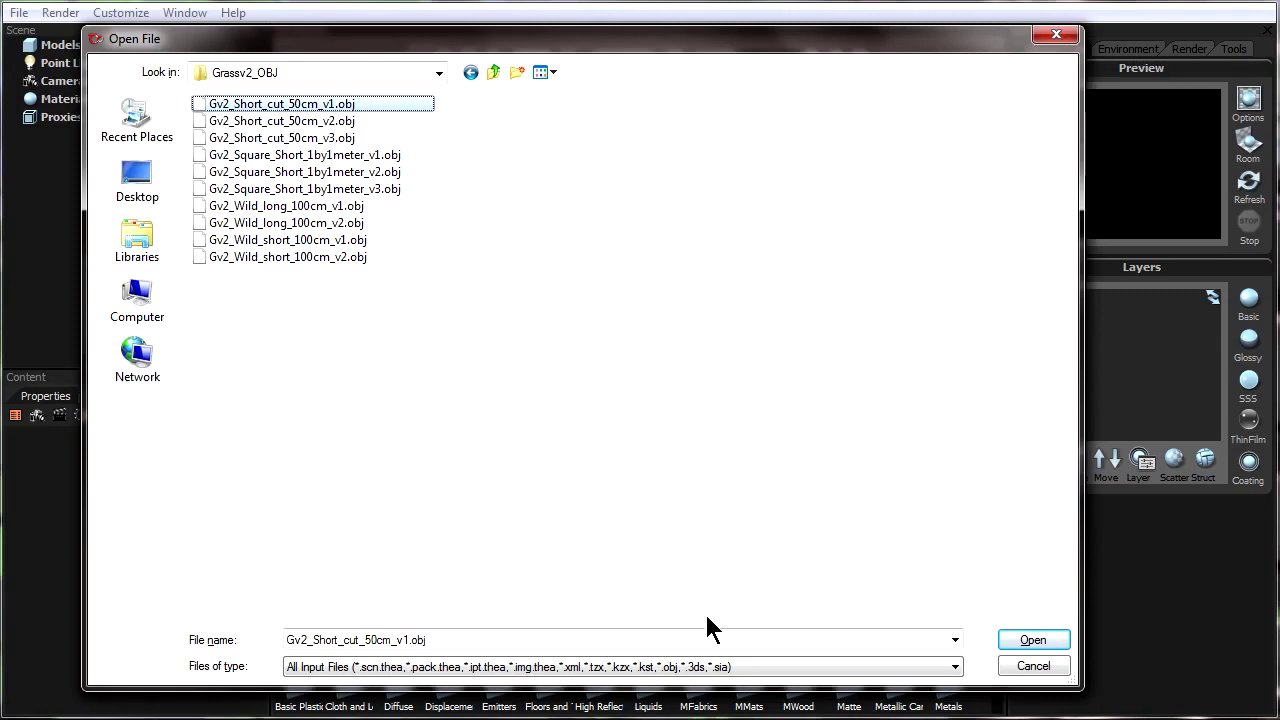
{"action": "left_click", "coordinate": [1033, 640]}
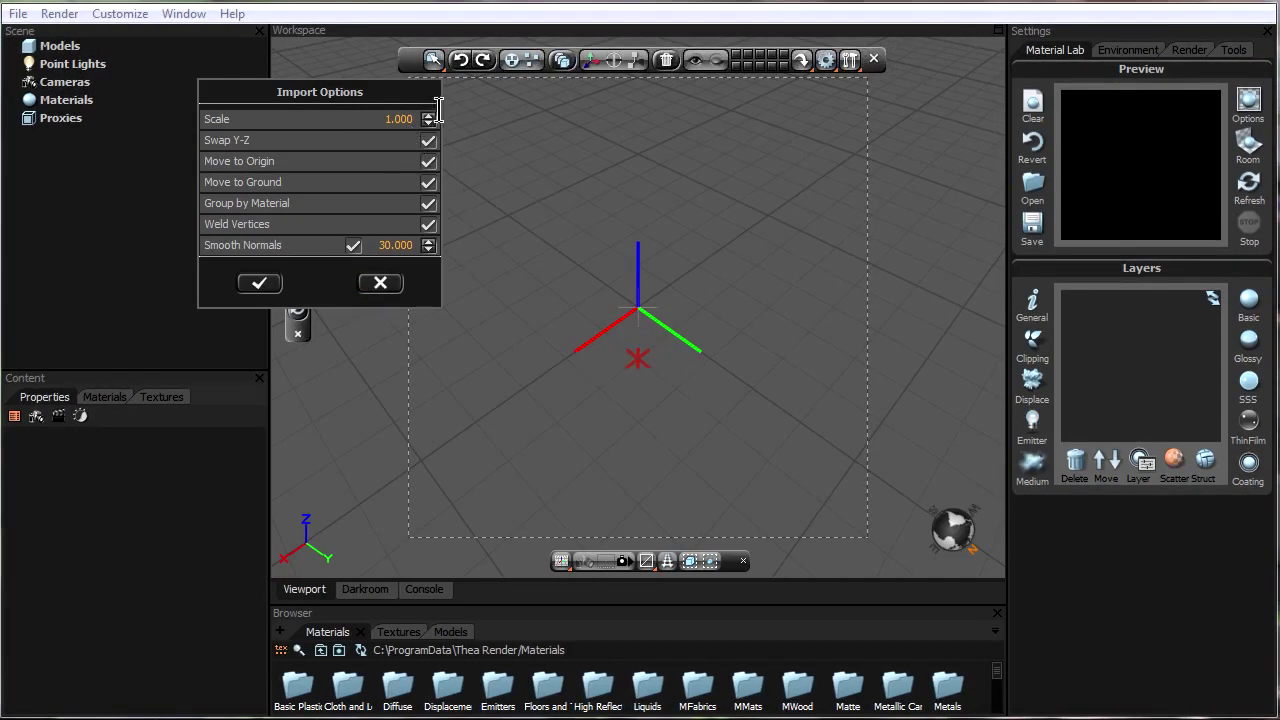
{"action": "left_click", "coordinate": [258, 284]}
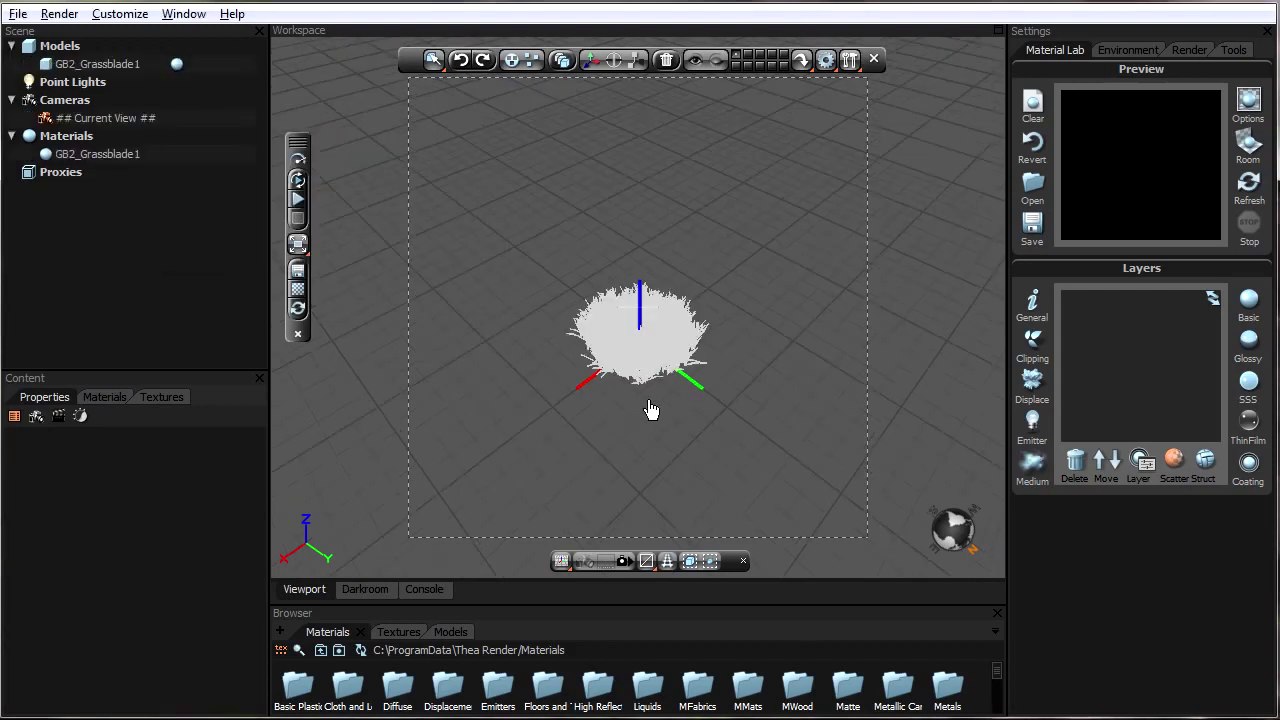
Zoom and orbit down onto the grass tuft, then select GB2_Grassblade1 and list the object tools
{"action": "scroll", "coordinate": [650, 410], "scroll_direction": "up", "scroll_amount": 5}
{"action": "scroll", "coordinate": [686, 306], "scroll_direction": "down", "scroll_amount": 1}
{"action": "left_click_drag", "start_coordinate": [652, 203], "coordinate": [645, 308]}
{"action": "scroll", "coordinate": [645, 308], "scroll_direction": "up", "scroll_amount": 2}
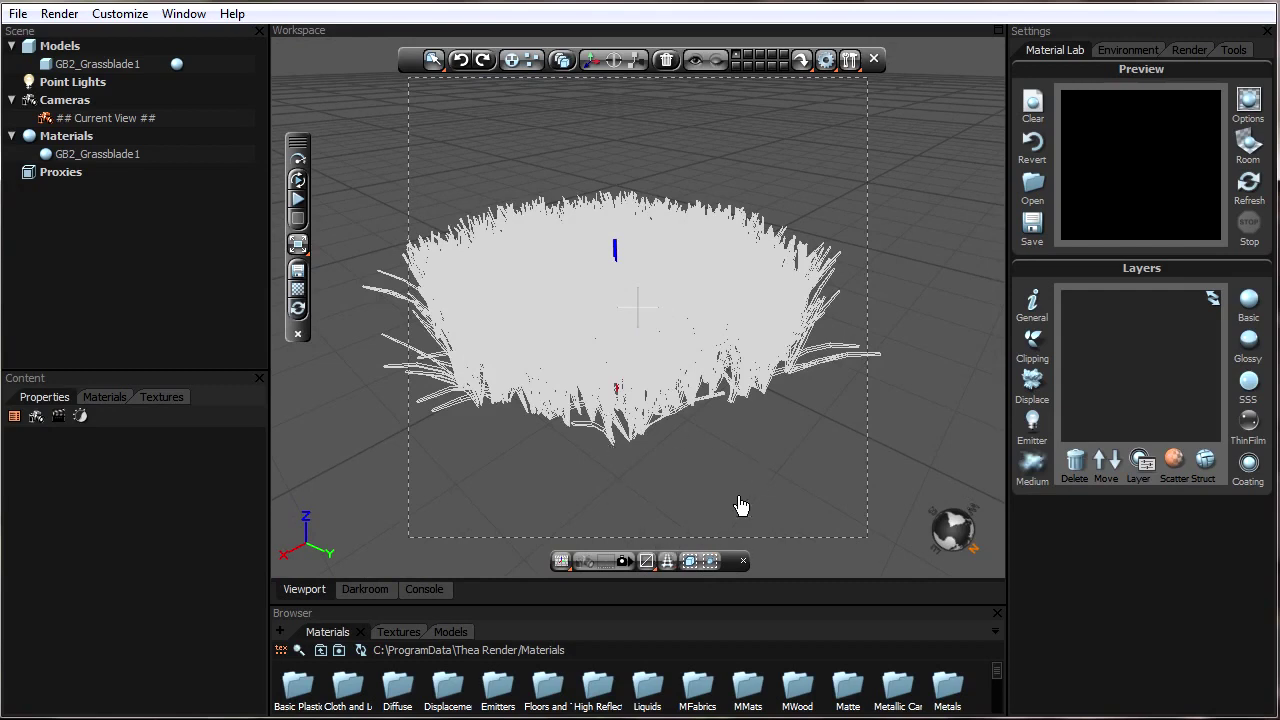
{"action": "left_click", "coordinate": [644, 305]}
{"action": "left_click", "coordinate": [850, 60]}
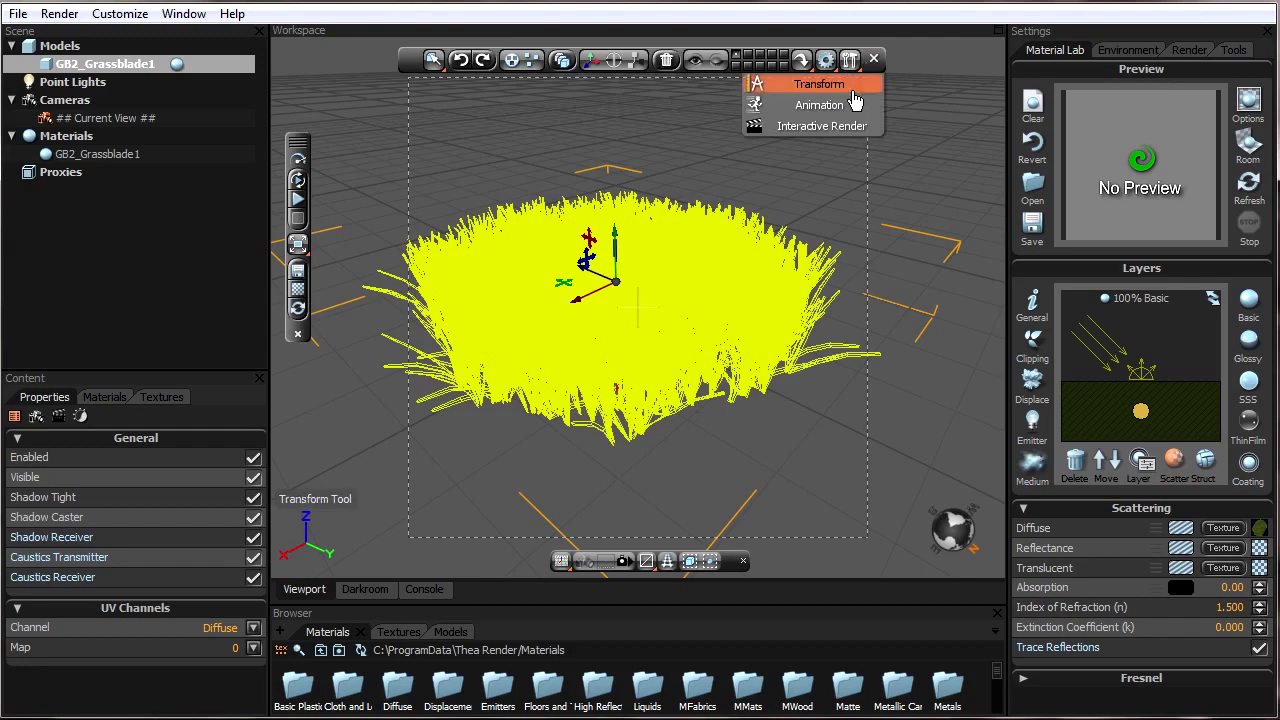
Show the grass Transform readout in feet: X from -9.772 to 9.772, height 3.552
{"action": "left_click", "coordinate": [817, 84]}
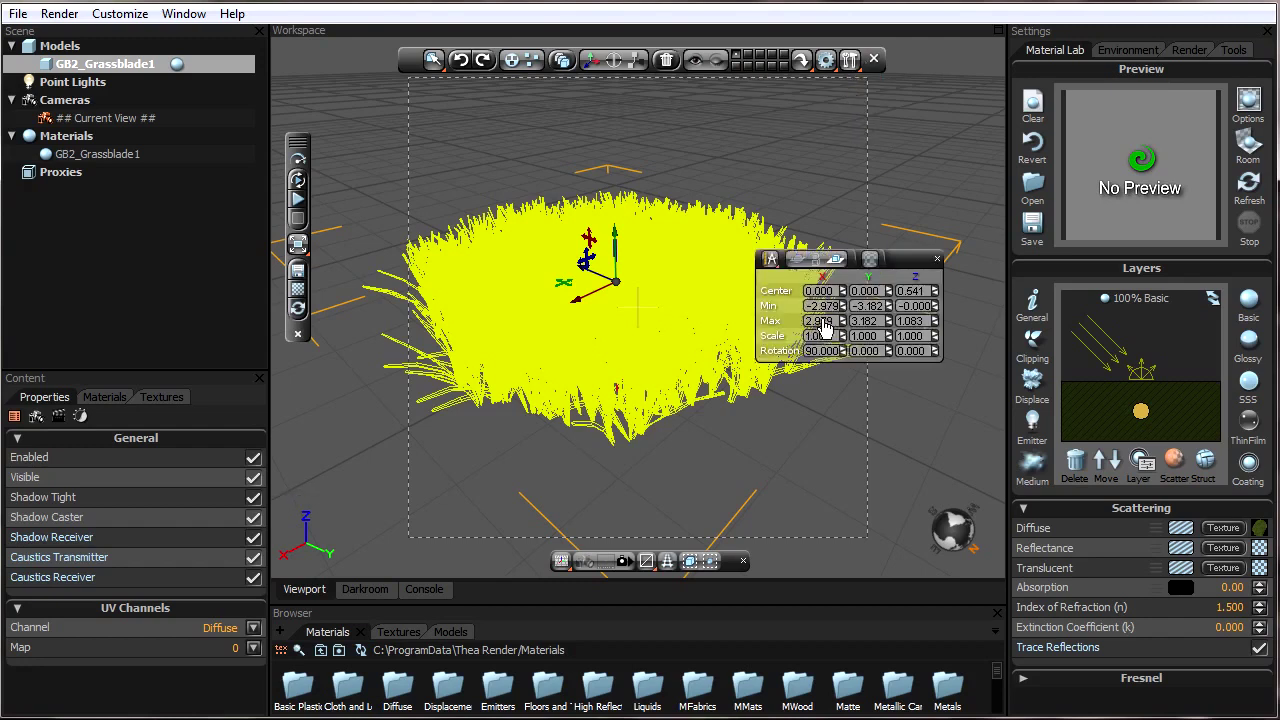
{"action": "left_click", "coordinate": [770, 264]}
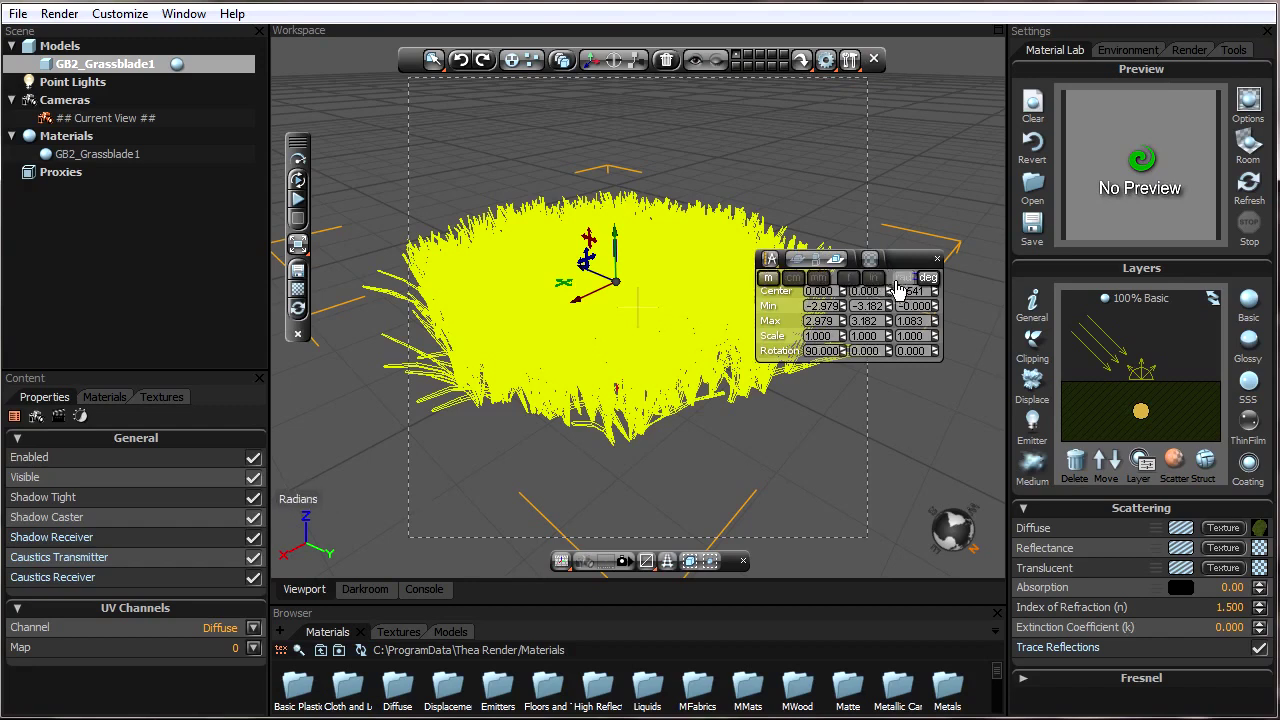
{"action": "left_click", "coordinate": [852, 281]}
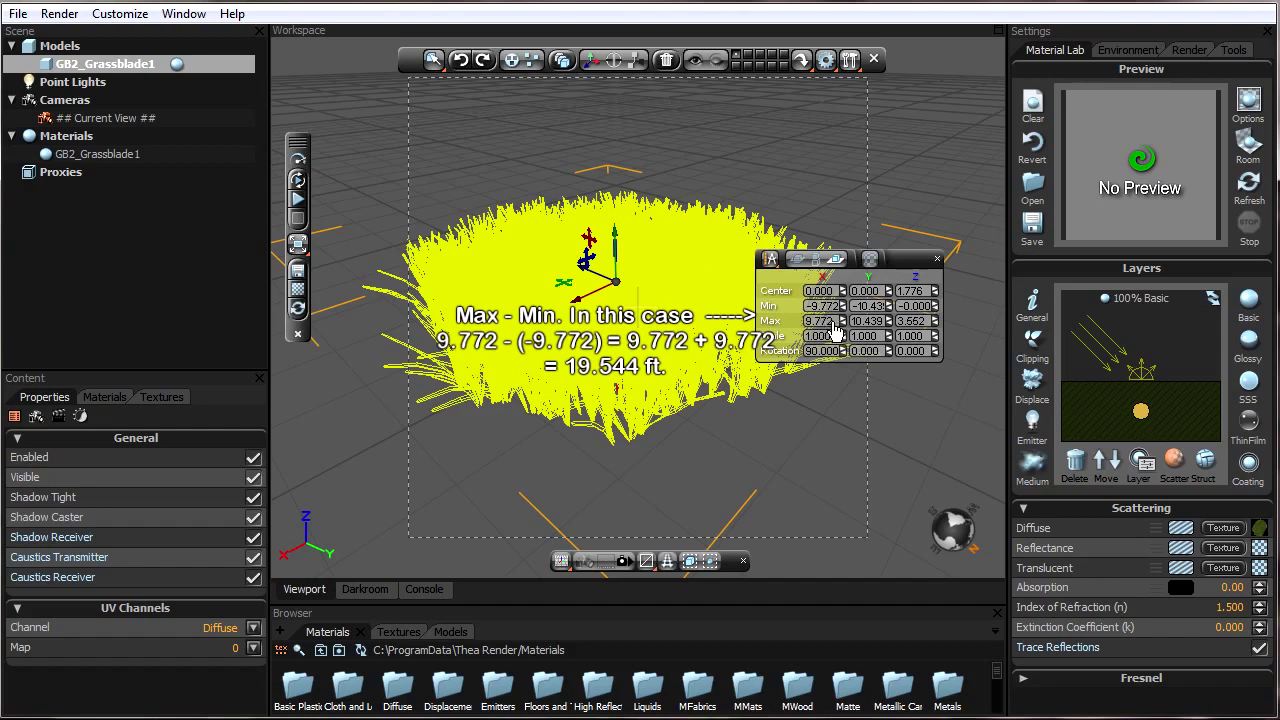
{"action": "middle_click_drag", "start_coordinate": [700, 335], "coordinate": [655, 320]}
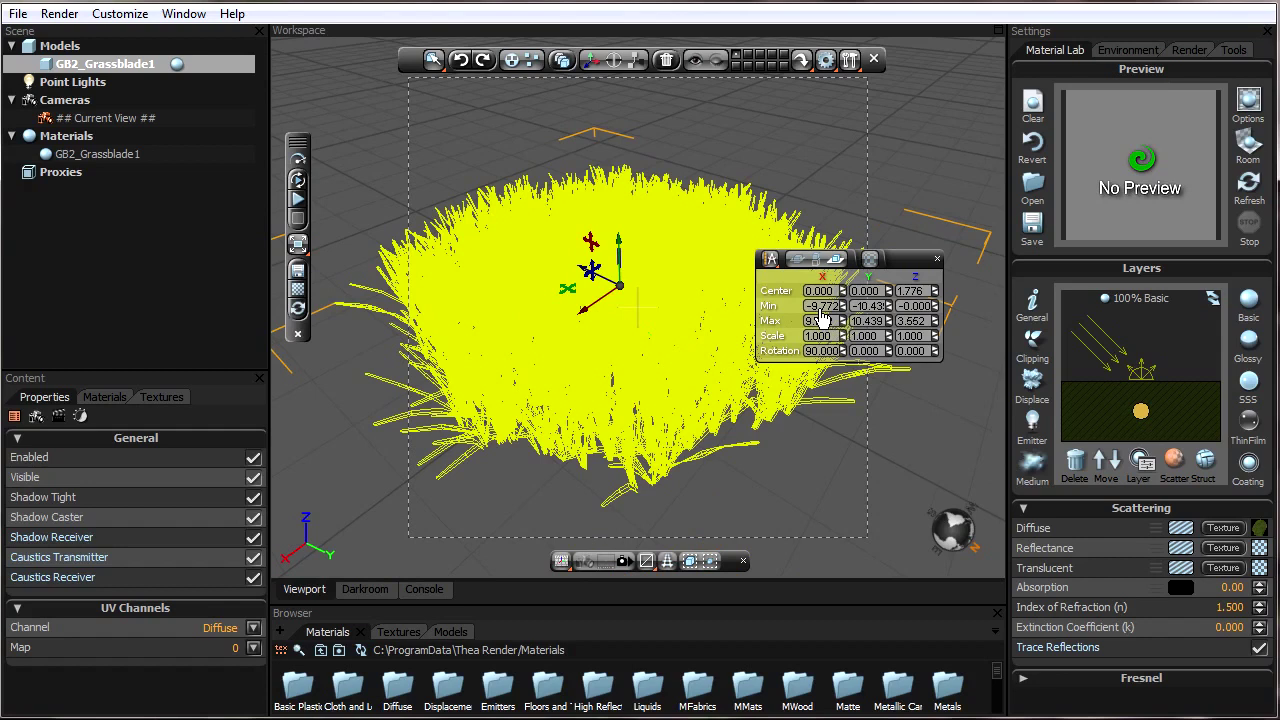
{"action": "left_click", "coordinate": [937, 260]}
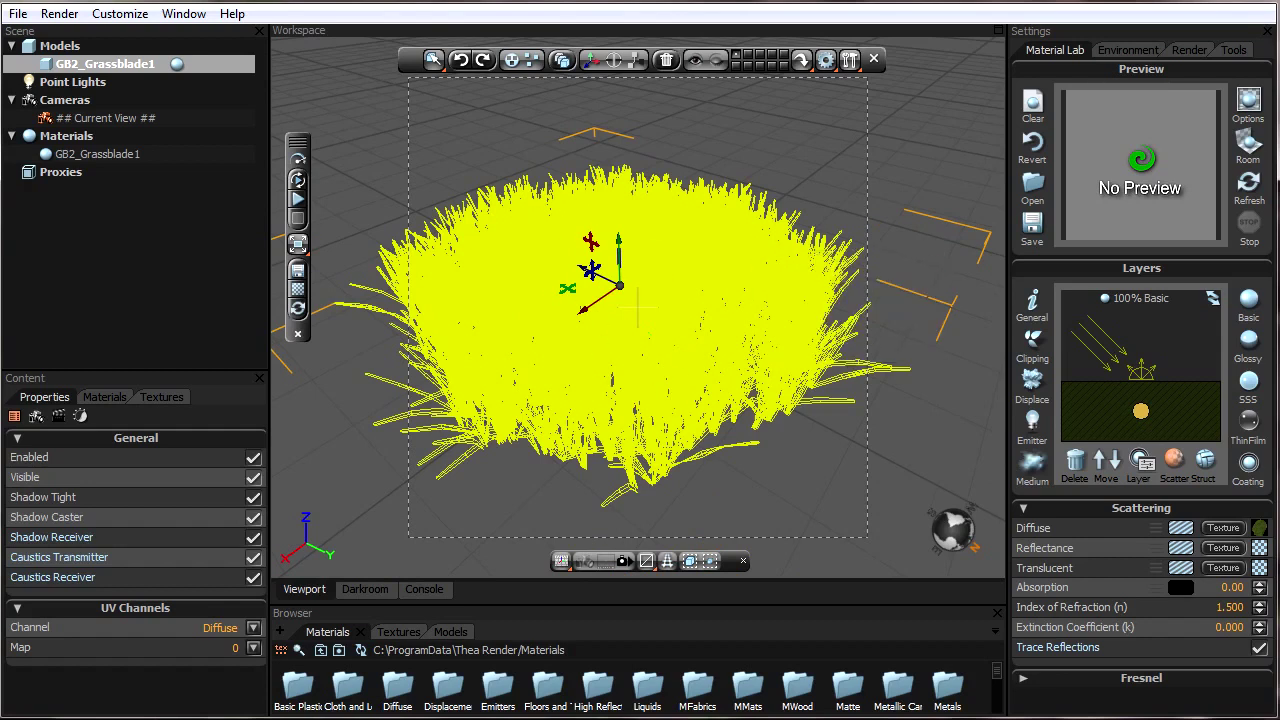
Re-import Gv2_Short_cut_50cm_v1.obj with a reduced import Scale so a small tuft loads at the origin
{"action": "left_click", "coordinate": [18, 14]}
{"action": "left_click", "coordinate": [40, 34]}
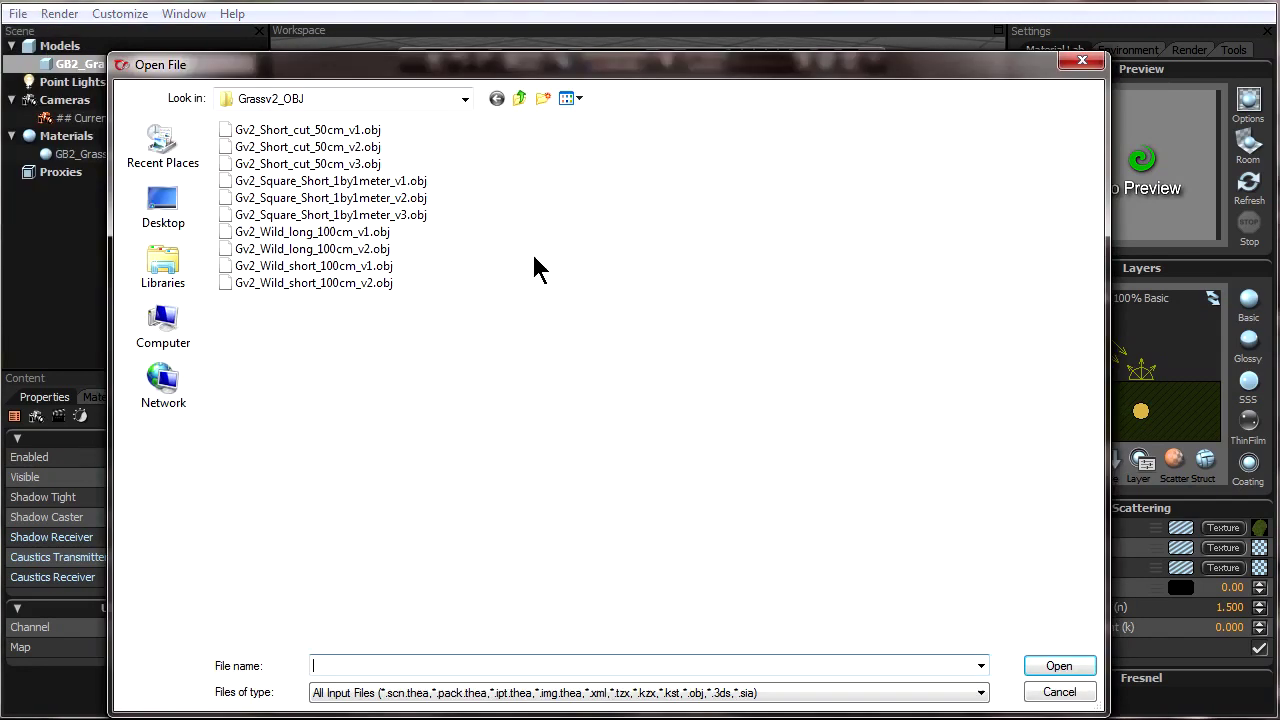
{"action": "left_click", "coordinate": [338, 132]}
{"action": "left_click", "coordinate": [1045, 662]}
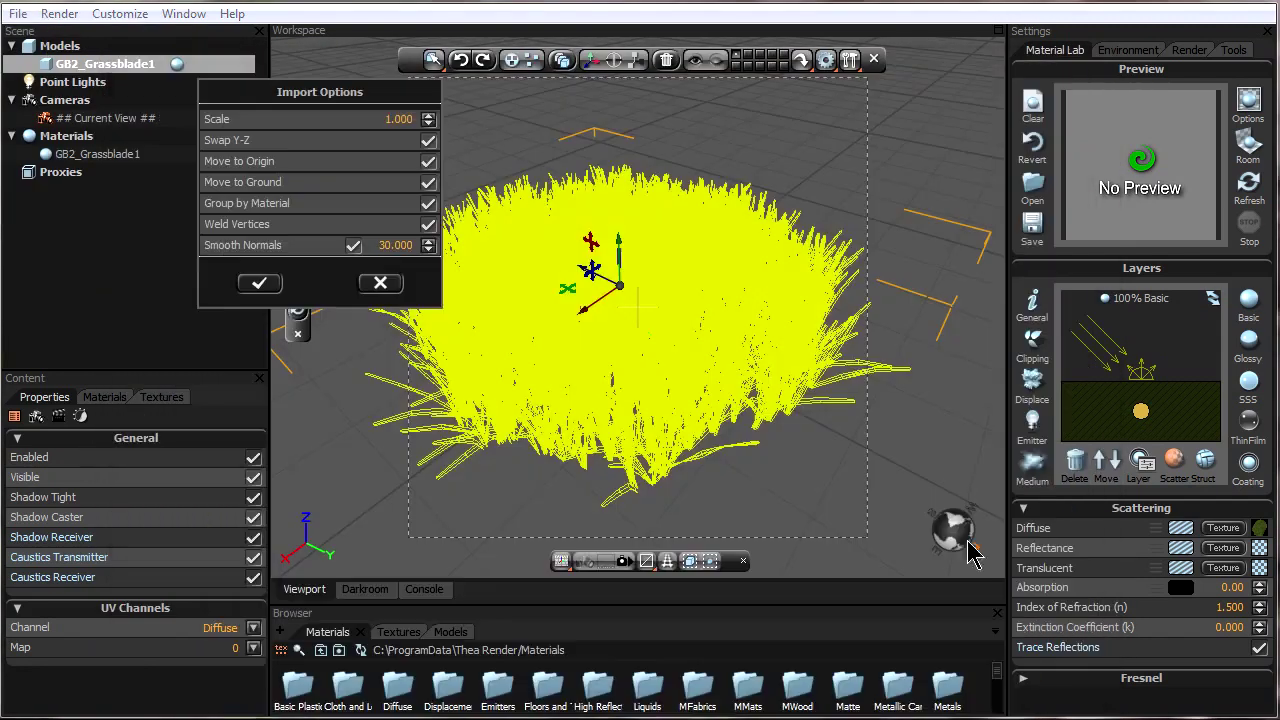
{"action": "double_click", "coordinate": [392, 119]}
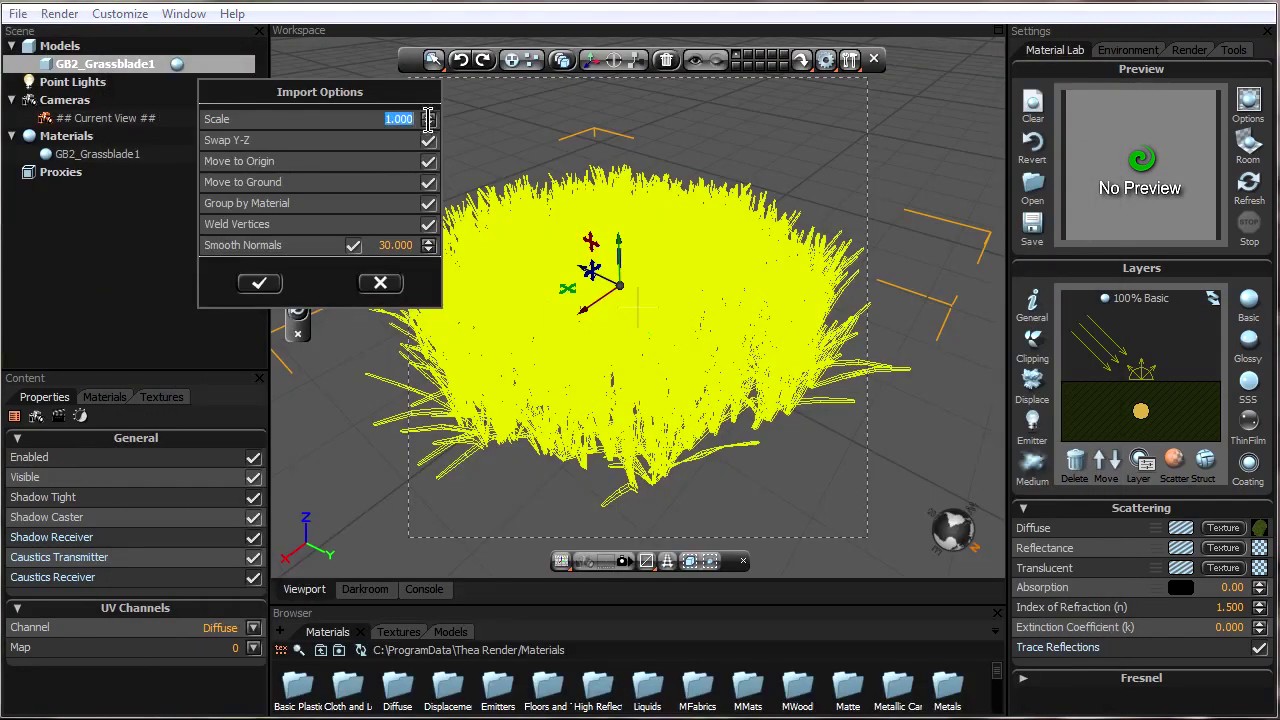
{"action": "key", "text": "BackSpace"}
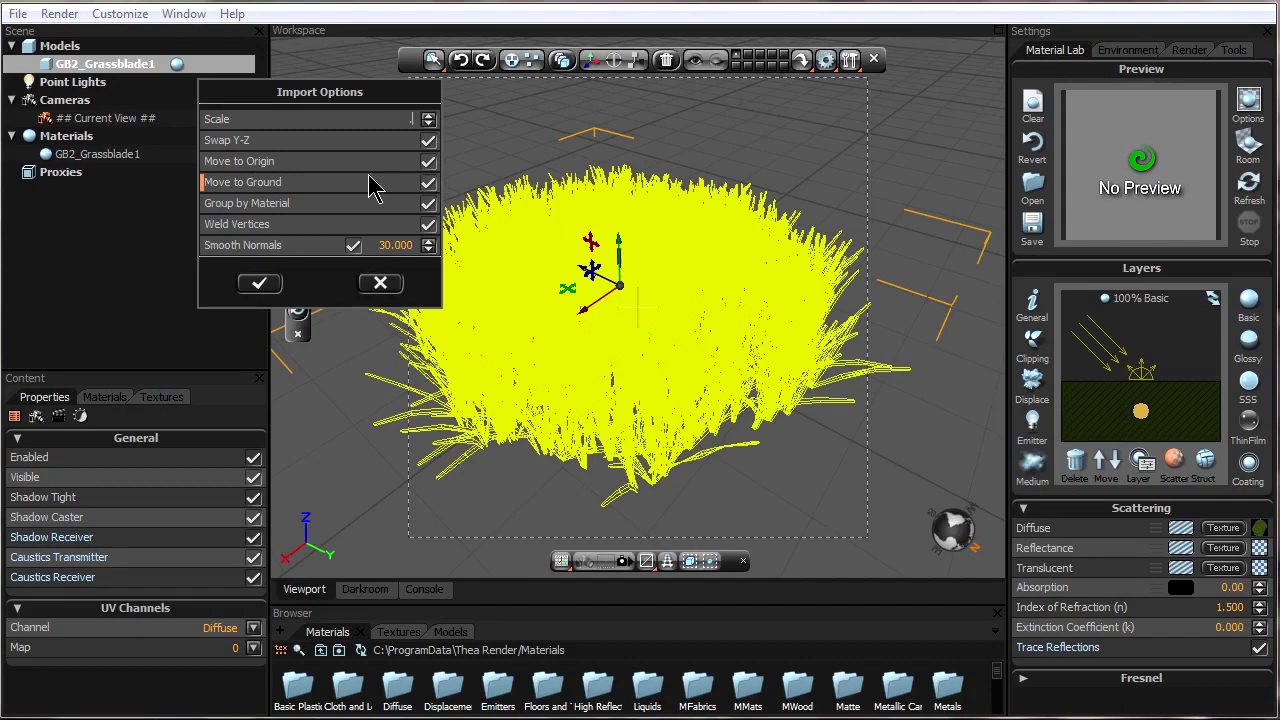
{"action": "left_click", "coordinate": [259, 283]}
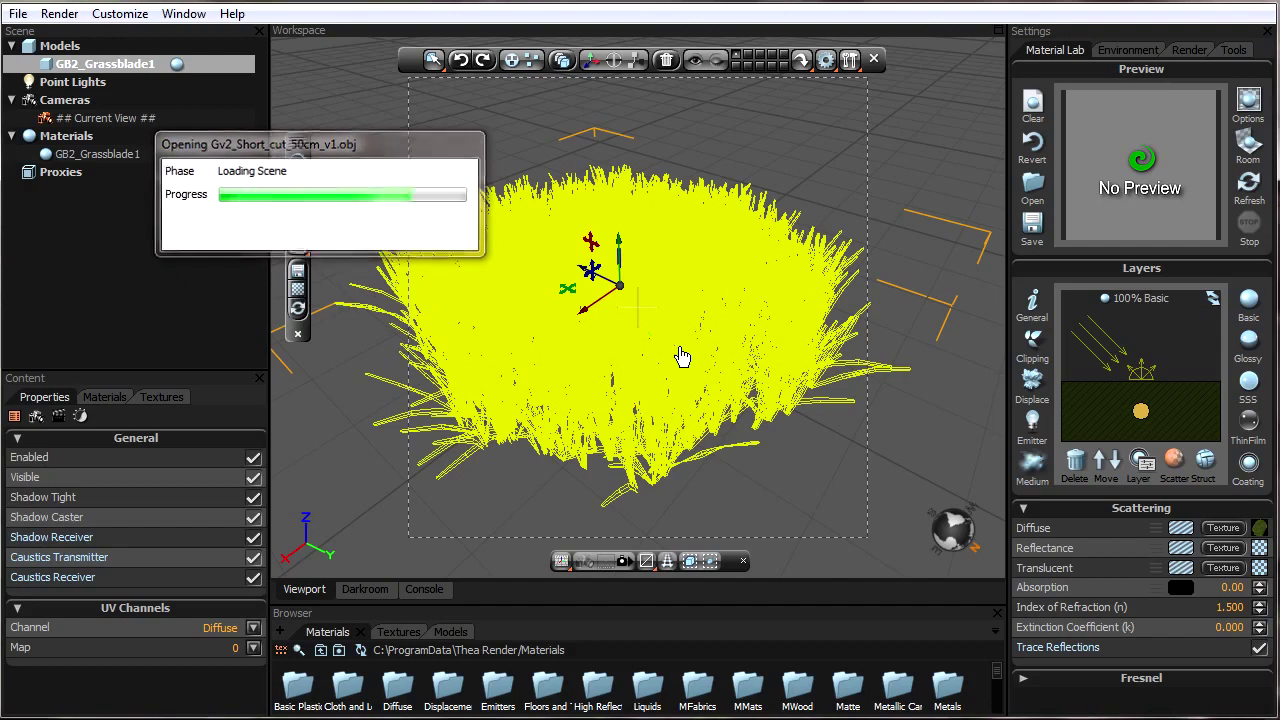
{"action": "scroll", "coordinate": [671, 260], "scroll_direction": "up", "scroll_amount": 5}
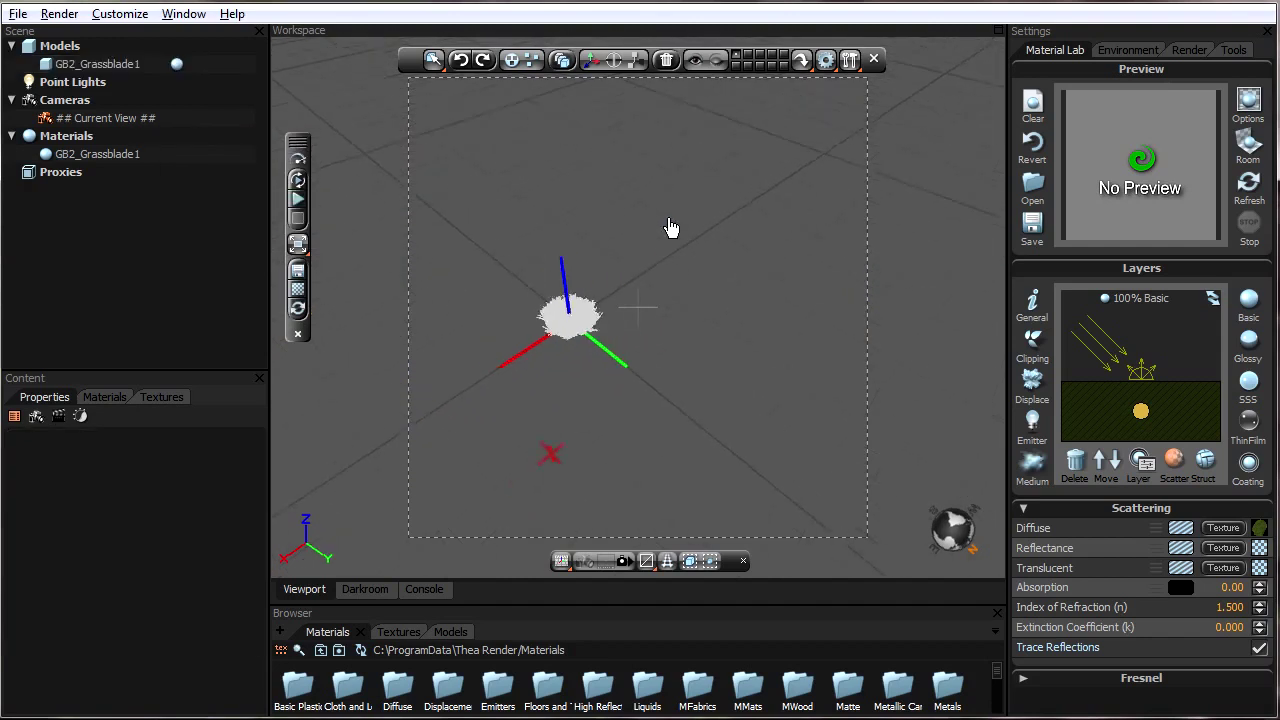
Select the re-imported grass and confirm its Transform X extent is now -0.977 to 0.977
{"action": "left_click_drag", "start_coordinate": [686, 294], "coordinate": [646, 289]}
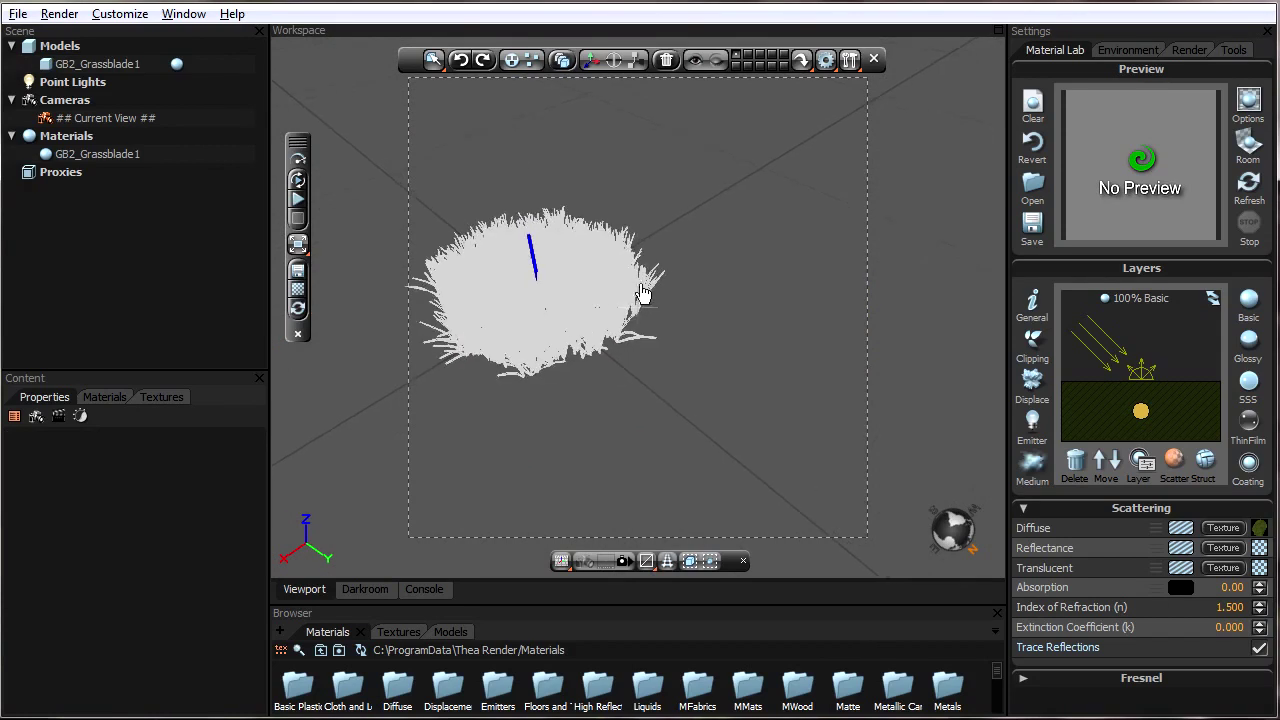
{"action": "left_click_drag", "start_coordinate": [723, 297], "coordinate": [623, 417]}
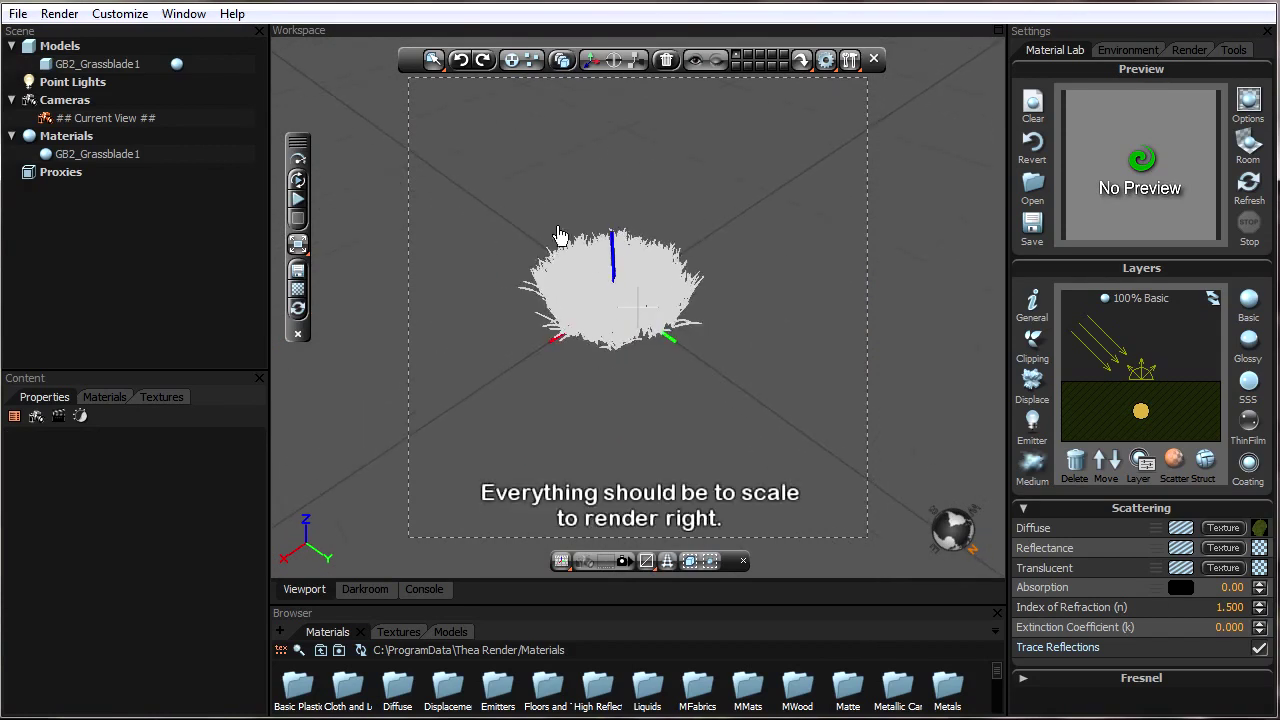
{"action": "scroll", "coordinate": [622, 304], "scroll_direction": "up", "scroll_amount": 2}
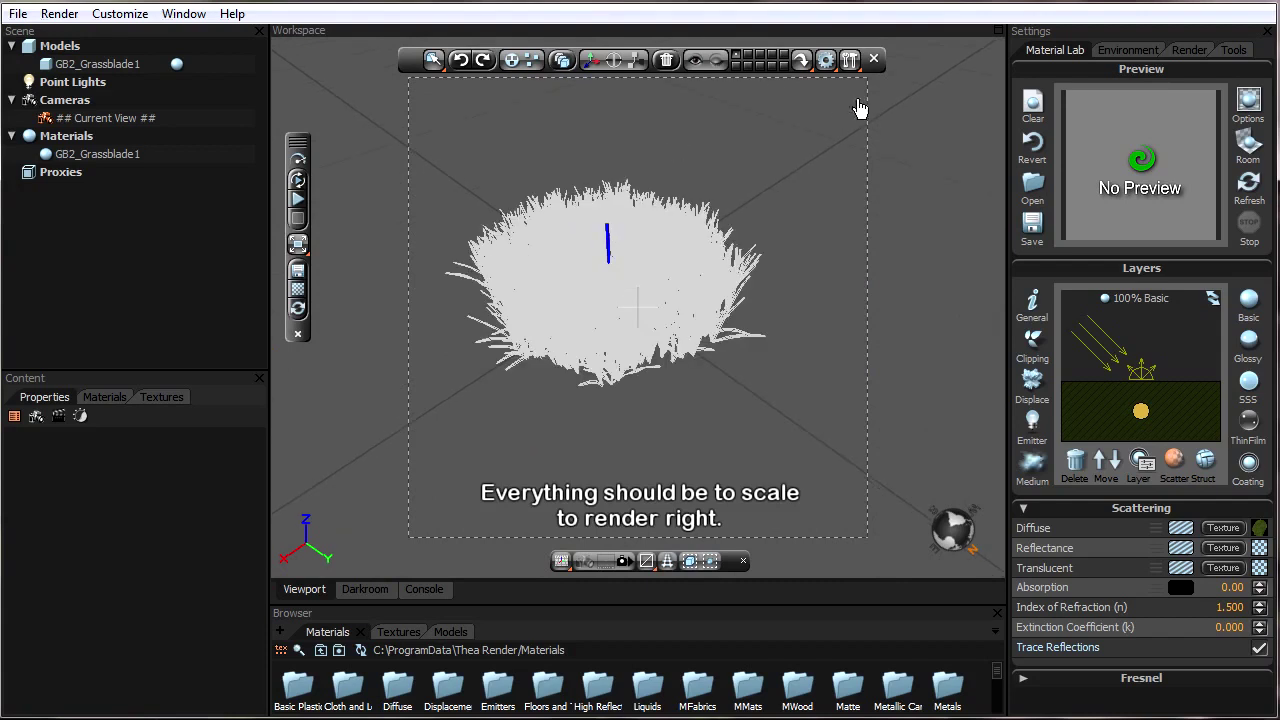
{"action": "left_click", "coordinate": [677, 266]}
{"action": "left_click", "coordinate": [829, 62]}
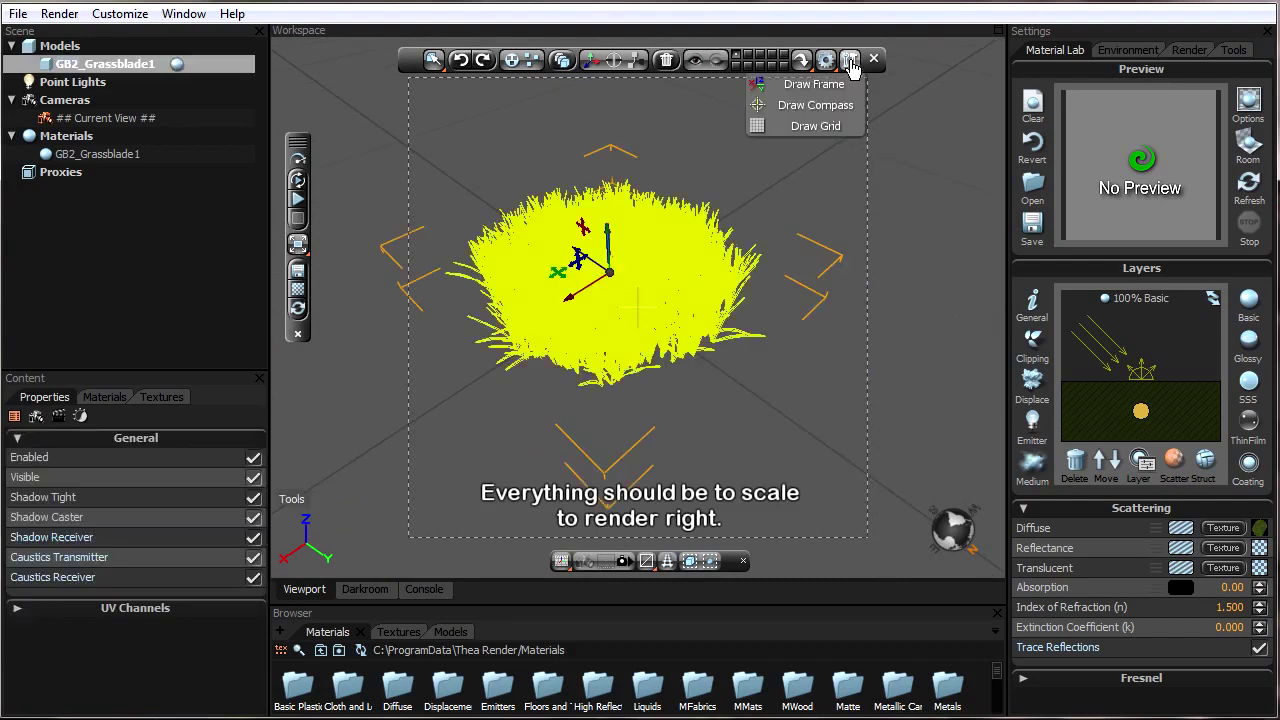
{"action": "left_click", "coordinate": [850, 60]}
{"action": "left_click", "coordinate": [845, 84]}
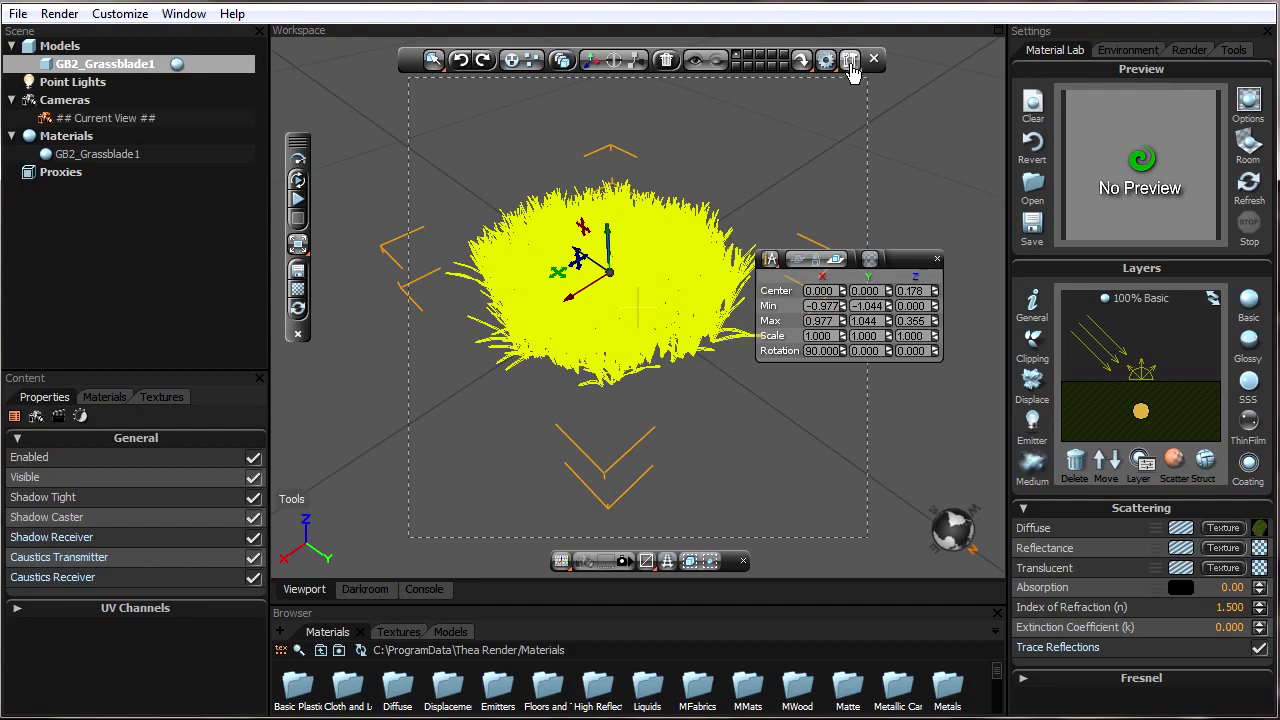
{"action": "left_click", "coordinate": [820, 321]}
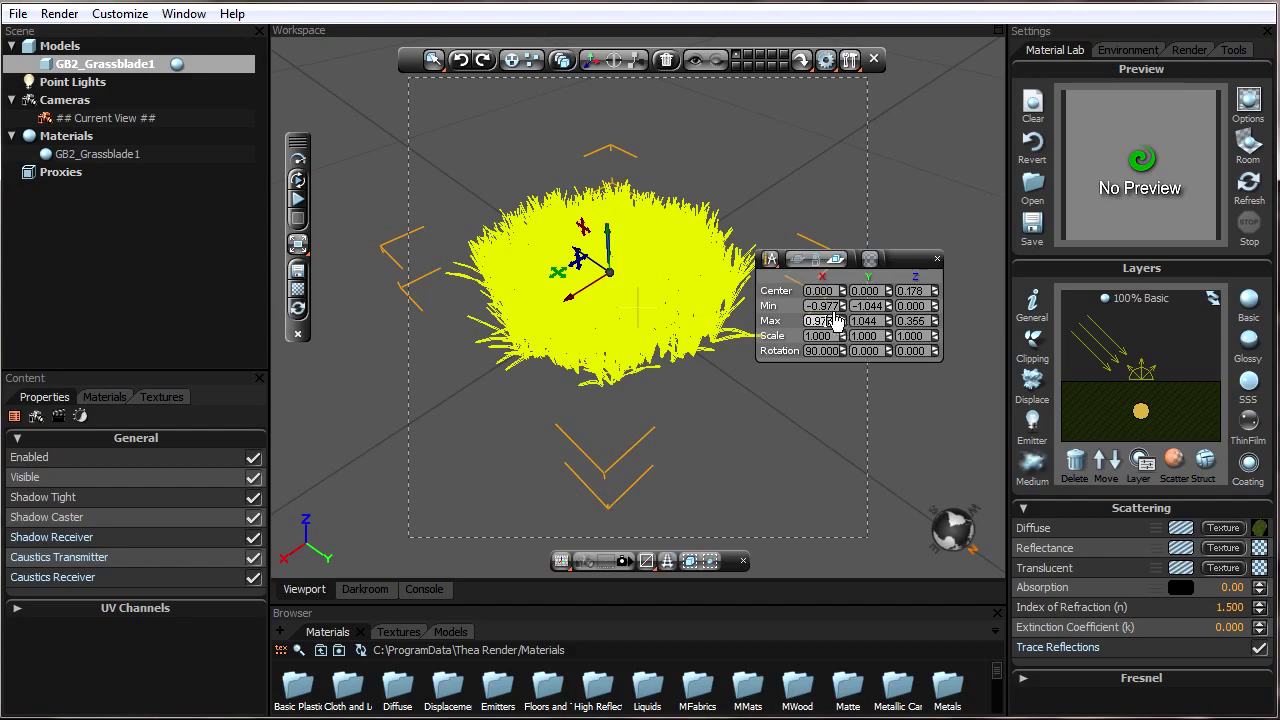
{"action": "left_click", "coordinate": [937, 260]}
Orbit and zoom the view around the smaller grass tuft
{"action": "left_click_drag", "start_coordinate": [673, 255], "coordinate": [631, 191]}
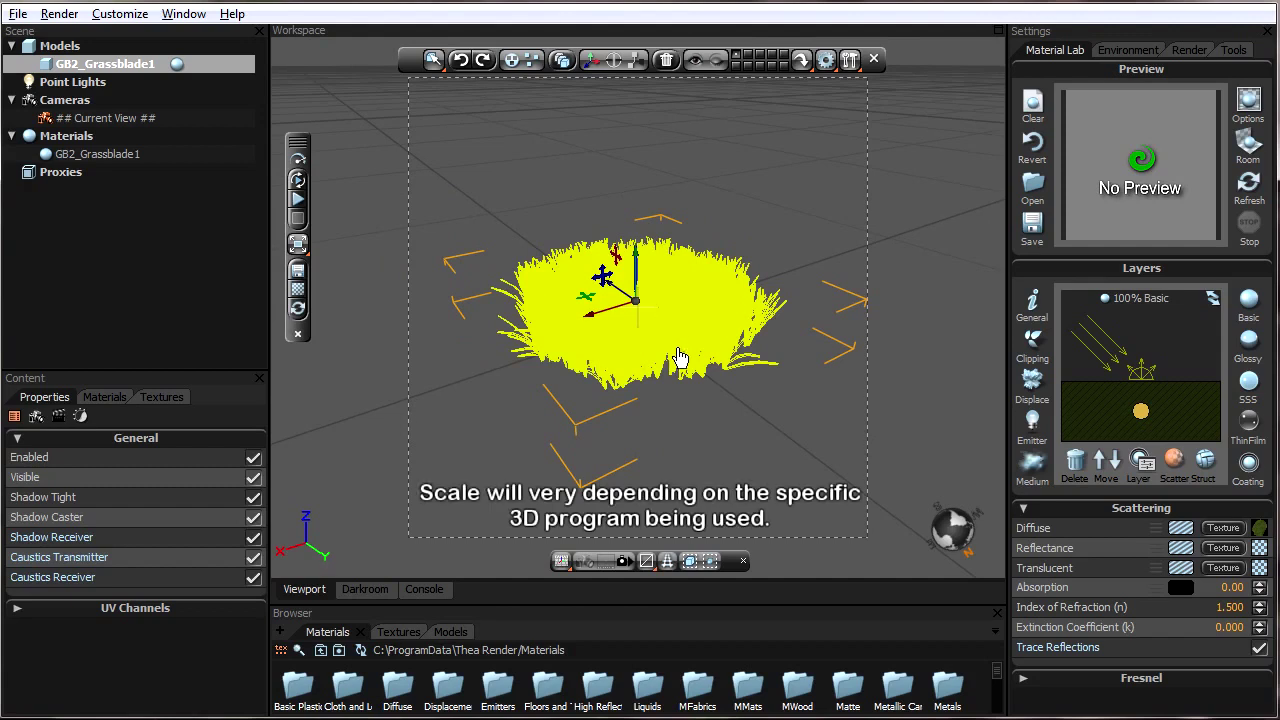
{"action": "scroll", "coordinate": [681, 345], "scroll_direction": "up", "scroll_amount": 2}
{"action": "scroll", "coordinate": [681, 329], "scroll_direction": "up", "scroll_amount": 1}
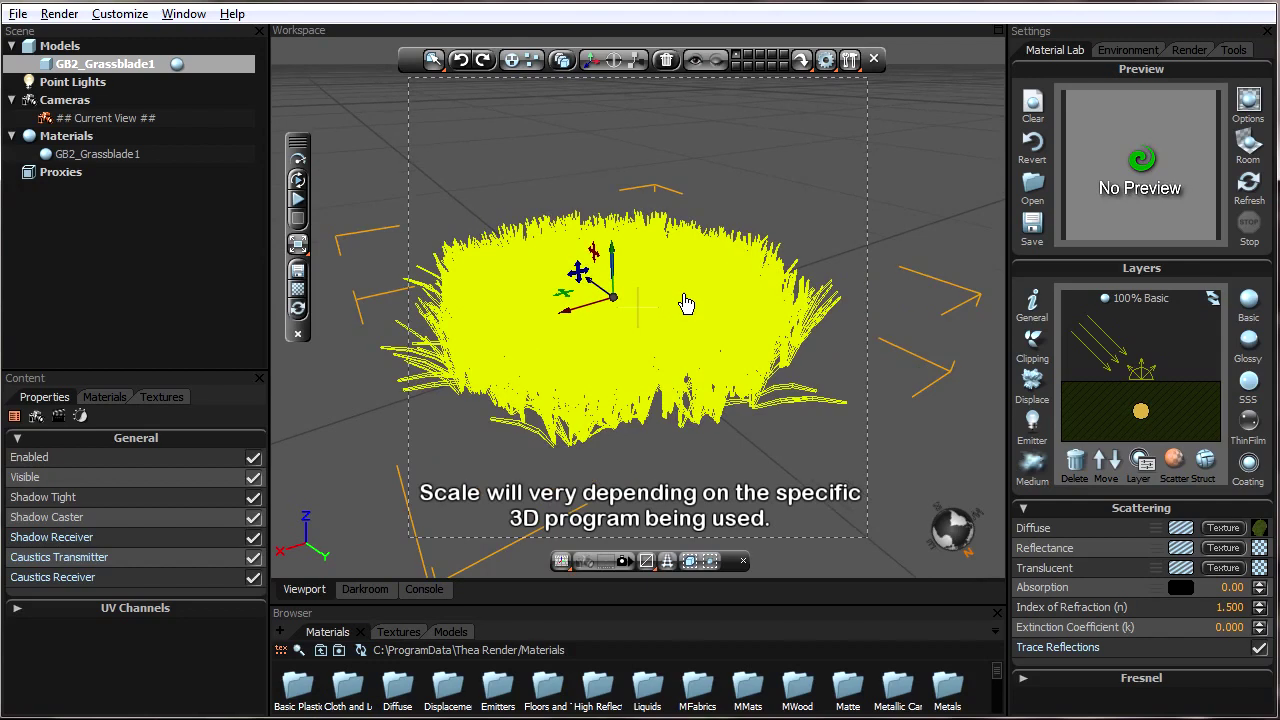
{"action": "left_click_drag", "start_coordinate": [681, 334], "coordinate": [702, 370]}
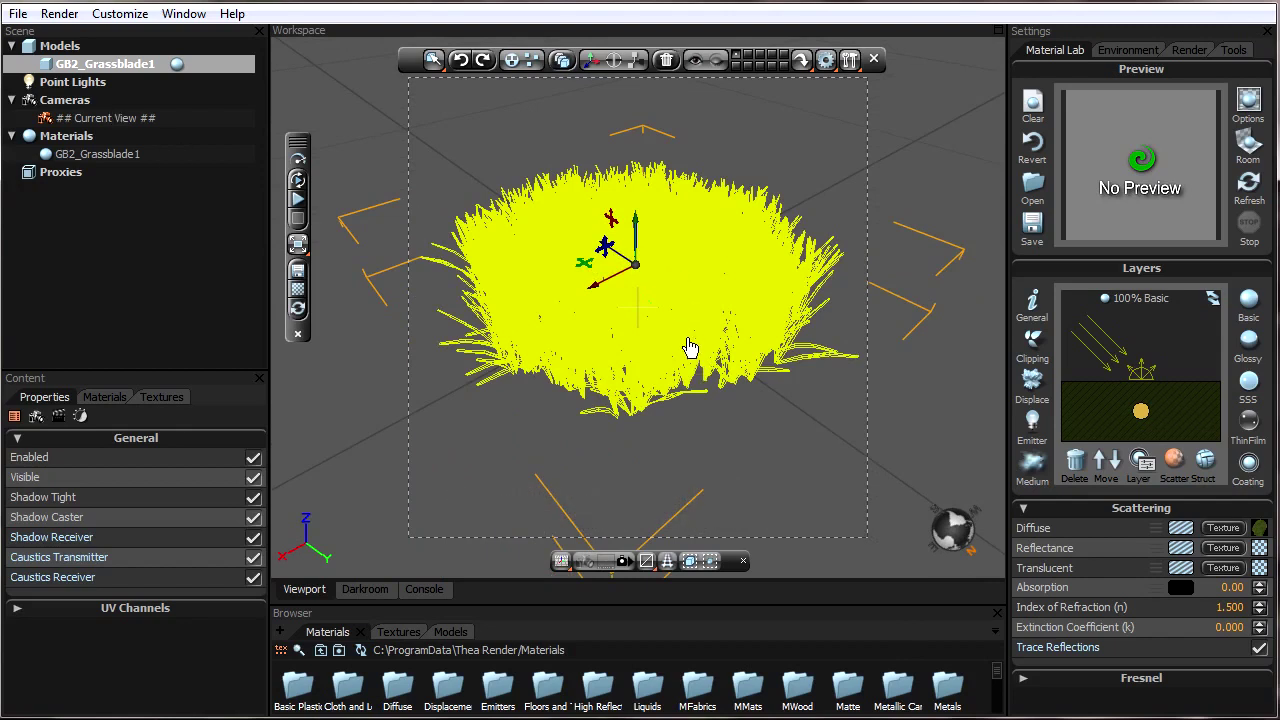
Preview the grass material's diffuse texture, then import Gv2_Short_cut_50cm_v1.obj with default options and centre it
{"action": "left_click", "coordinate": [1260, 530]}
{"action": "left_click", "coordinate": [1250, 188]}
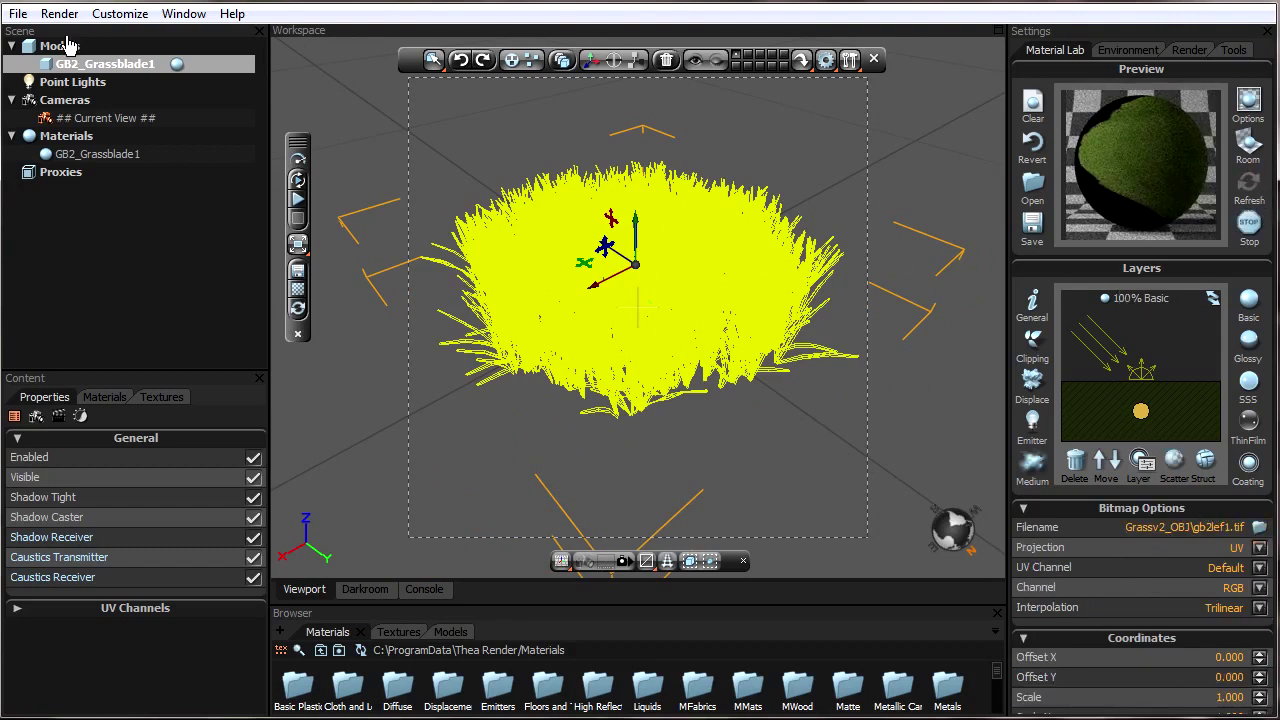
{"action": "left_click", "coordinate": [16, 14]}
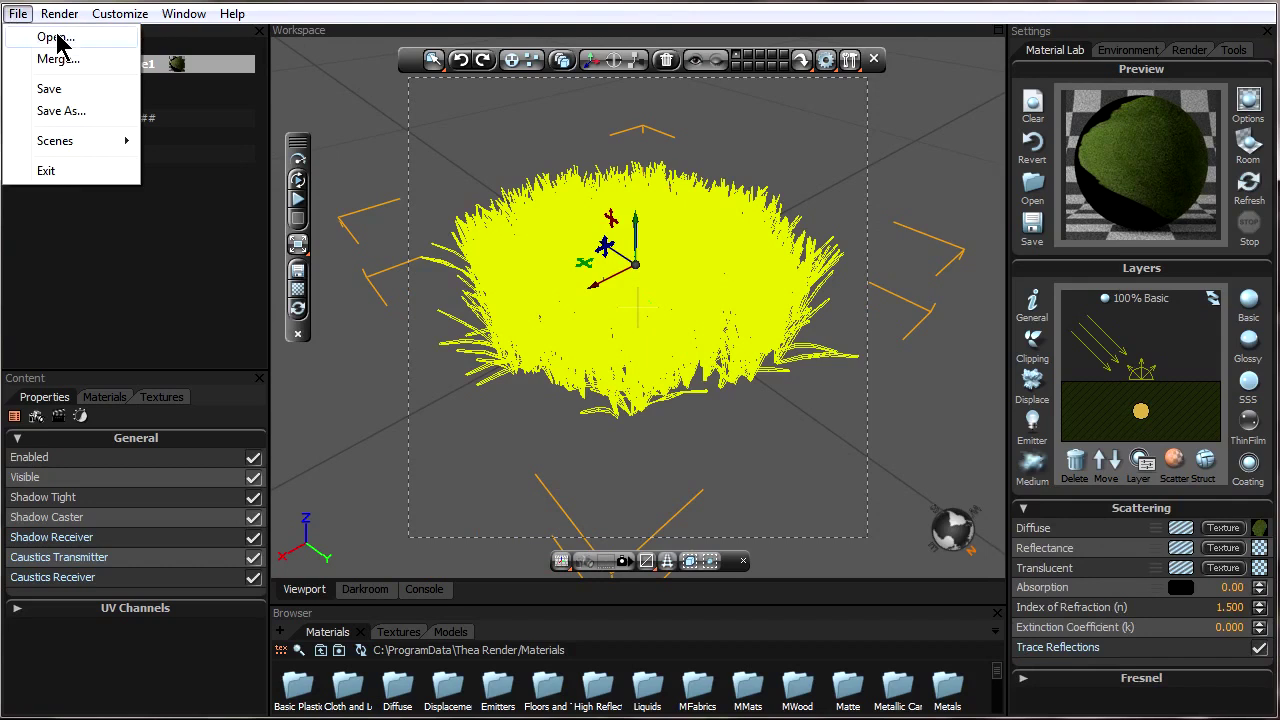
{"action": "left_click", "coordinate": [56, 37]}
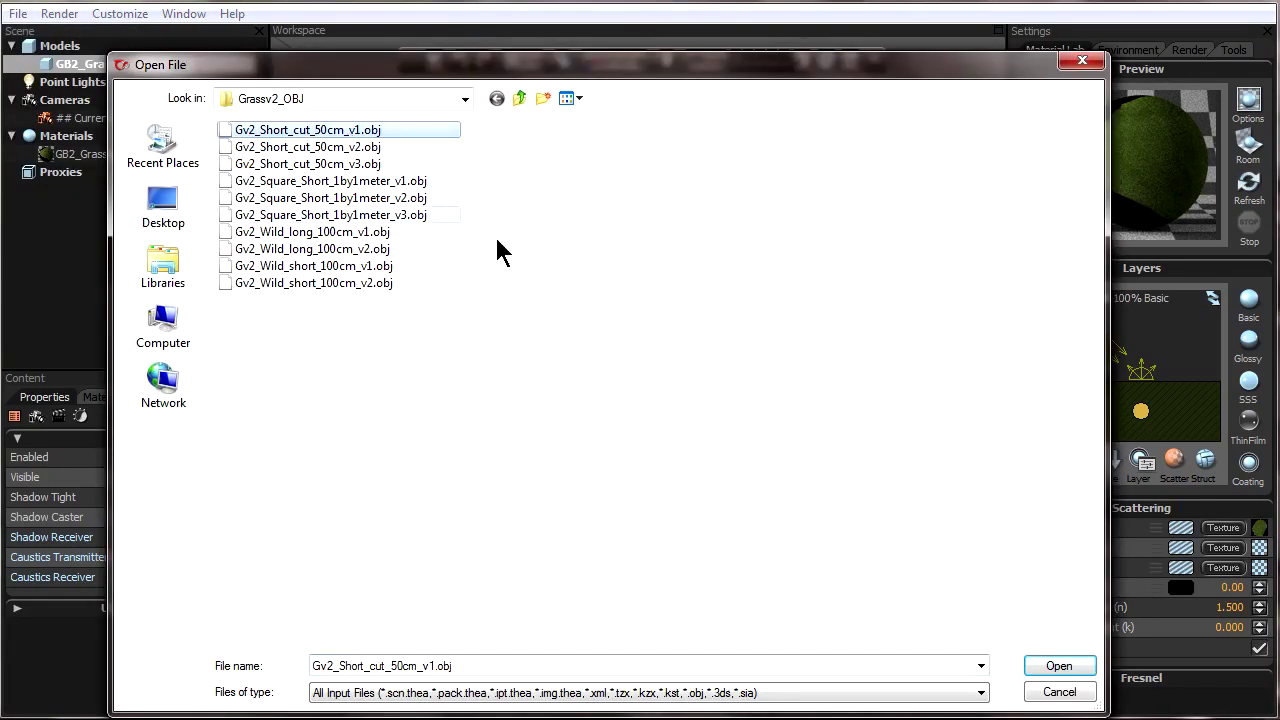
{"action": "left_click", "coordinate": [1055, 666]}
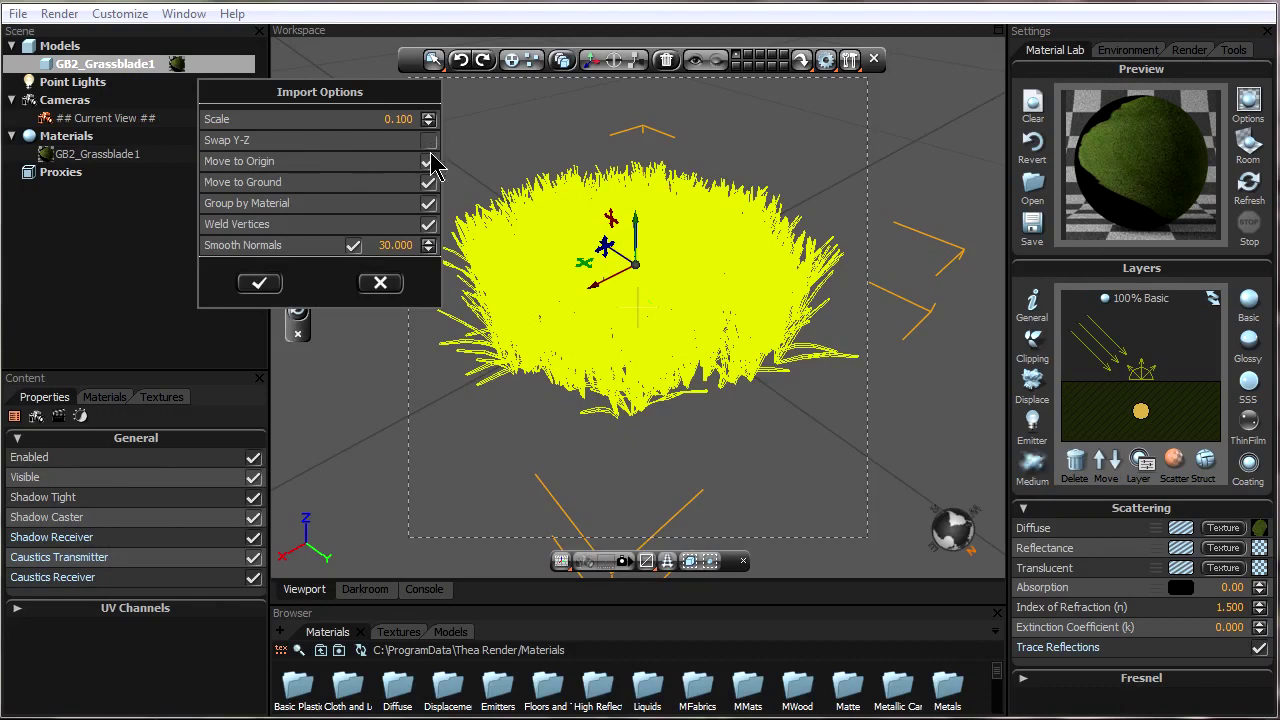
{"action": "left_click", "coordinate": [259, 283]}
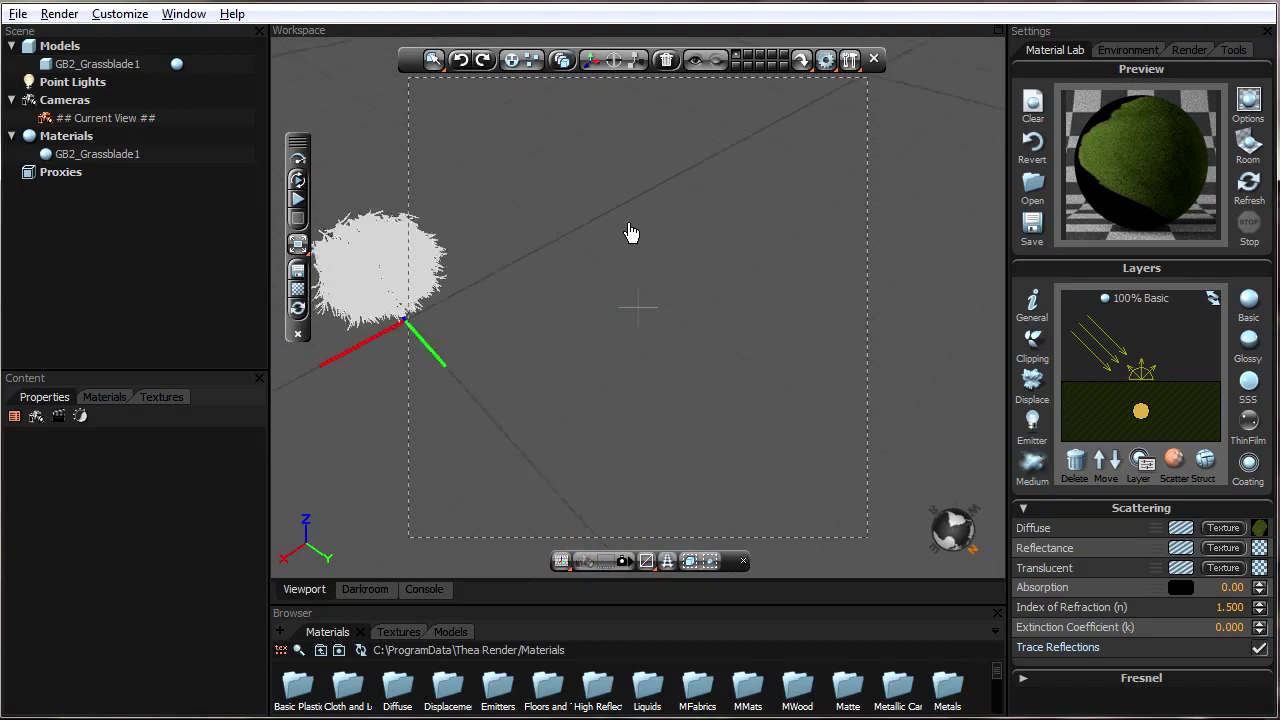
{"action": "left_click_drag", "start_coordinate": [631, 289], "coordinate": [900, 266]}
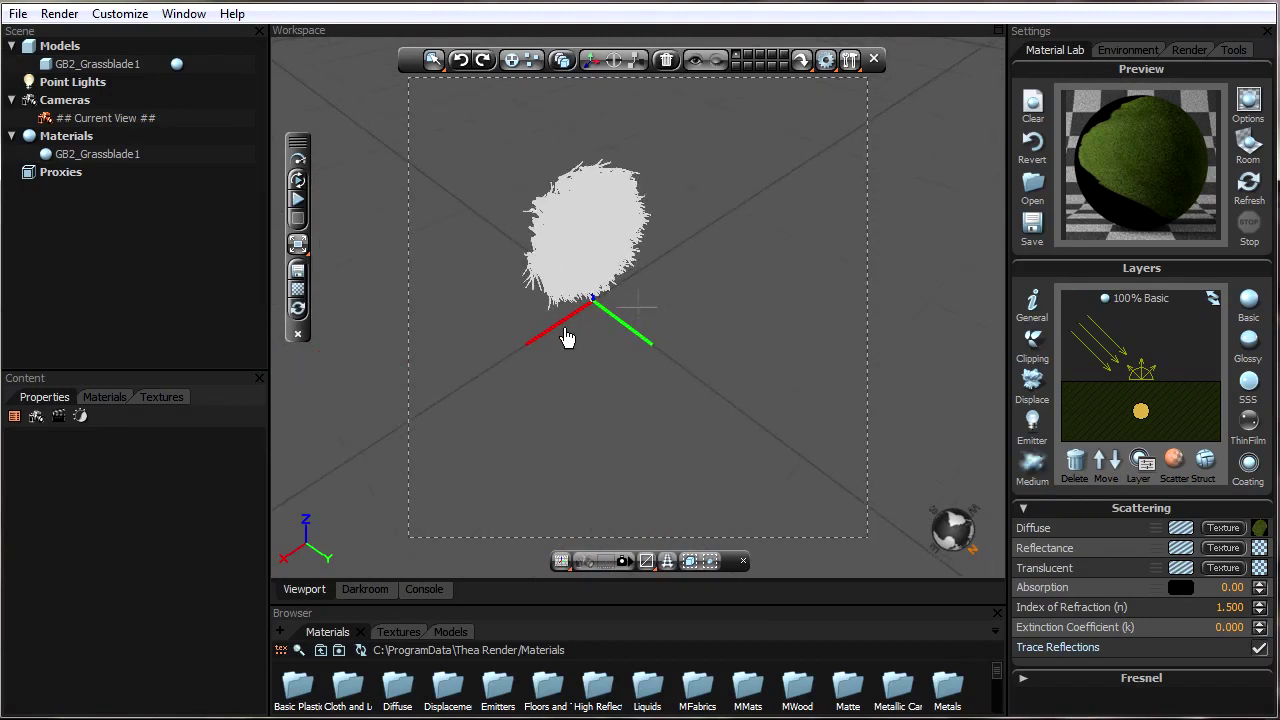
{"action": "left_click", "coordinate": [17, 13]}
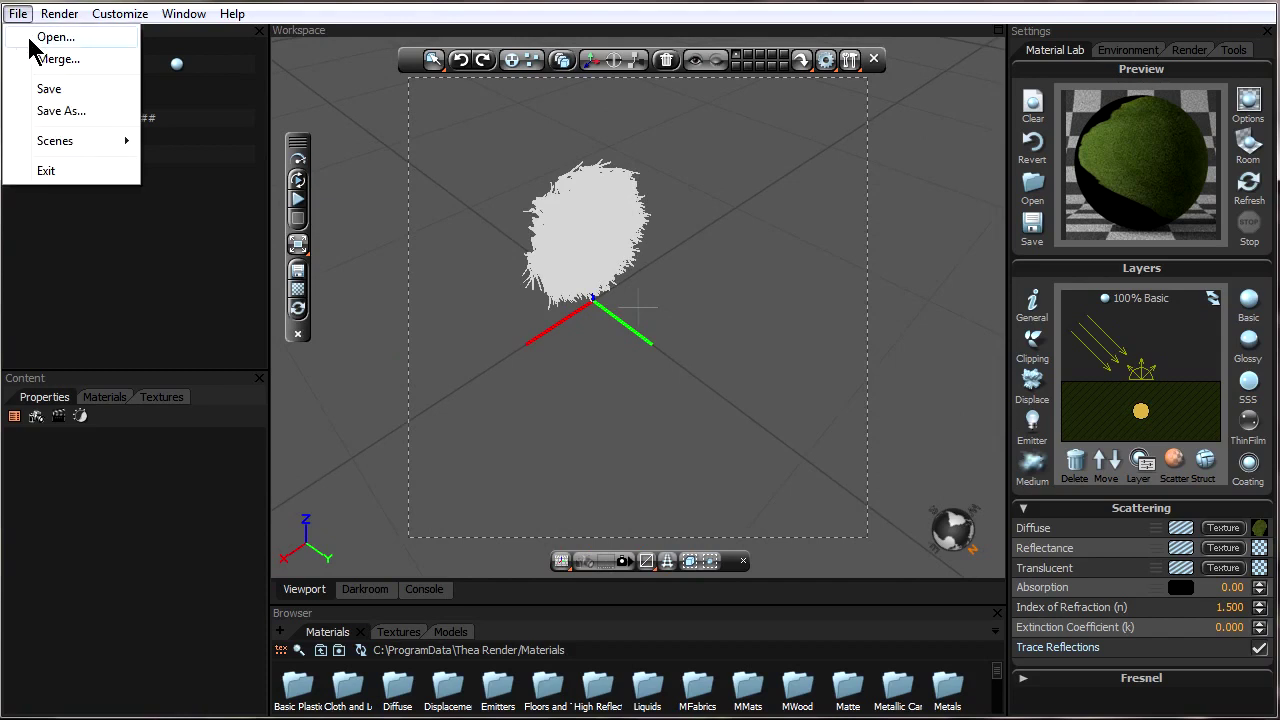
{"action": "left_click", "coordinate": [148, 95]}
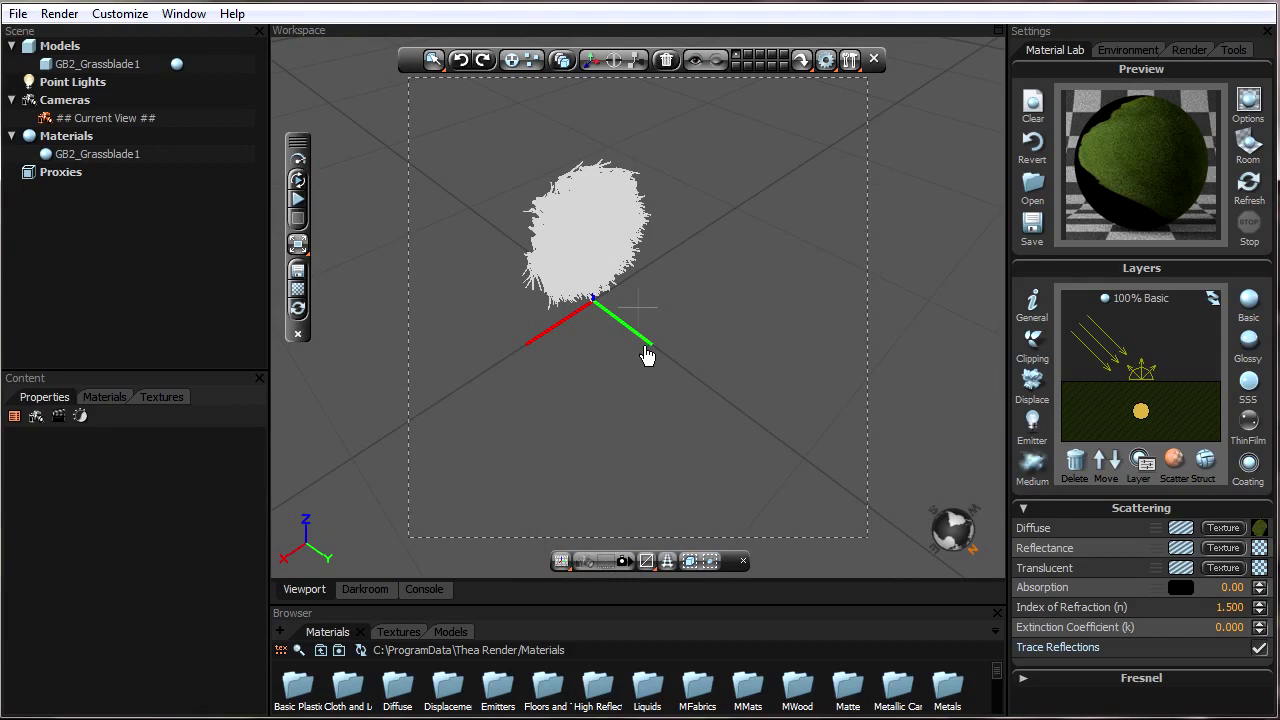
{"action": "left_click", "coordinate": [30, 15]}
{"action": "left_click", "coordinate": [60, 64]}
{"action": "left_click", "coordinate": [320, 126]}
{"action": "left_click", "coordinate": [1057, 663]}
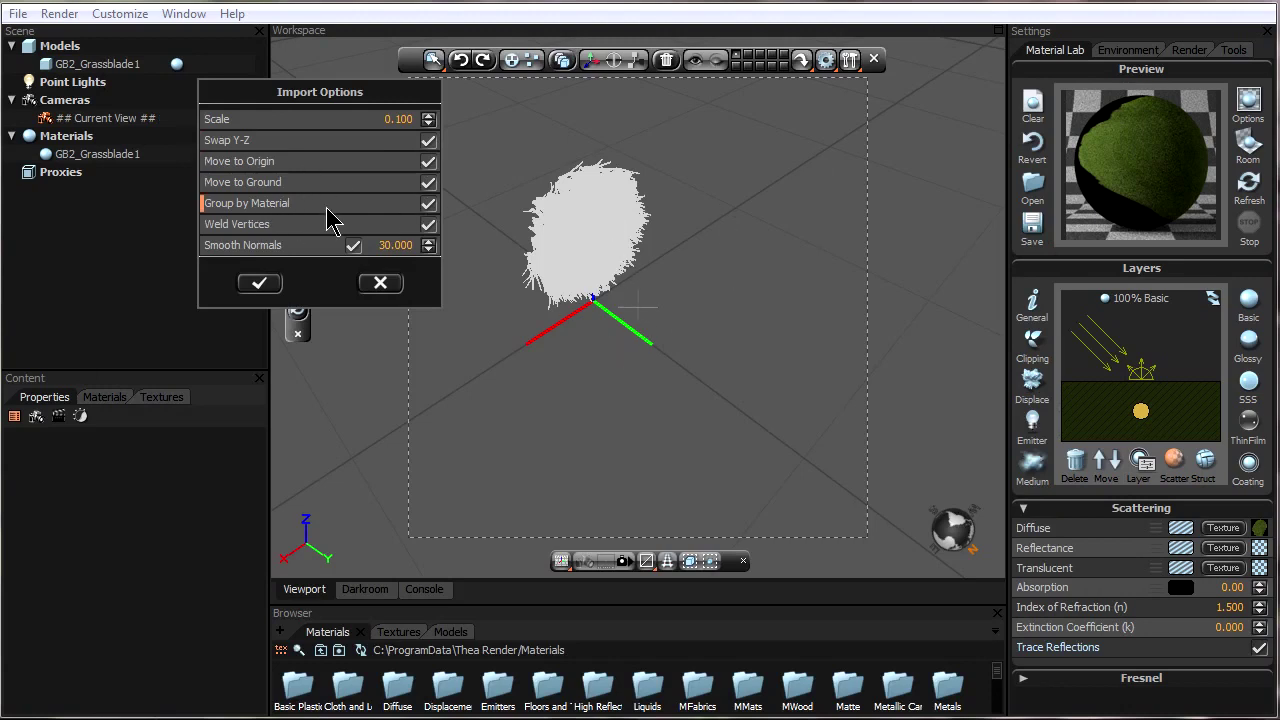
{"action": "left_click", "coordinate": [380, 283]}
{"action": "left_click", "coordinate": [72, 66]}
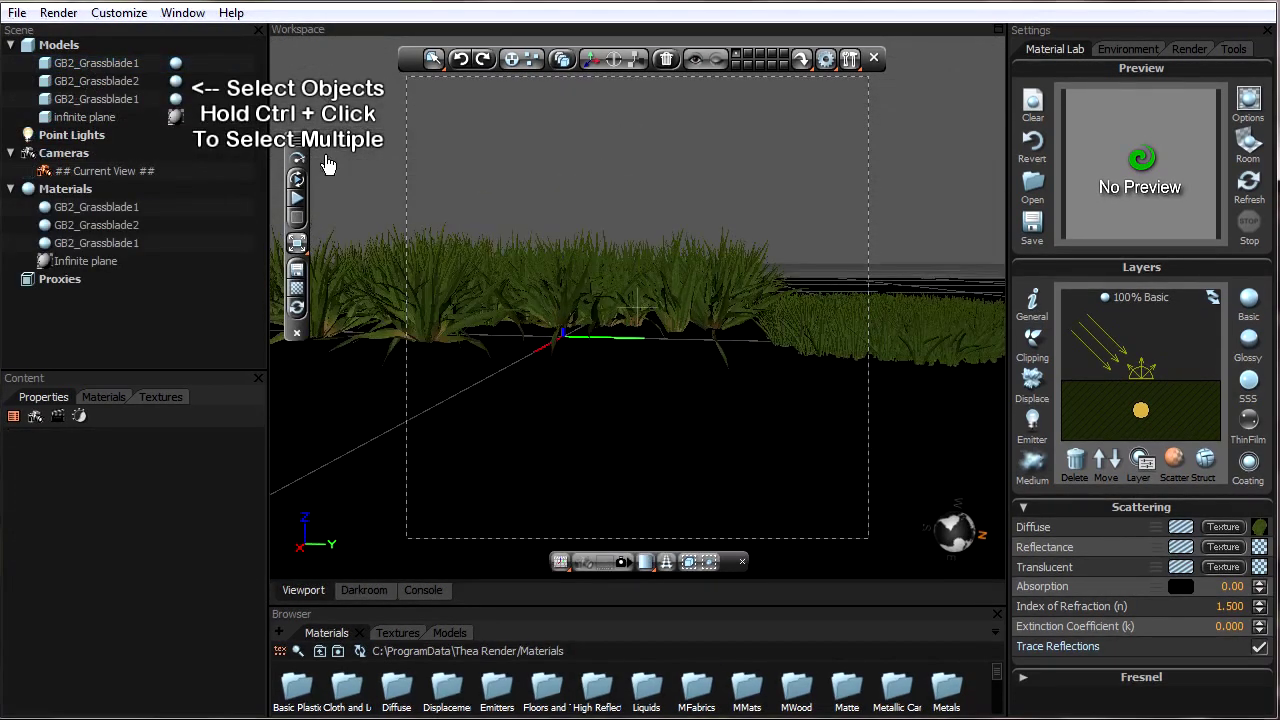
Select GB2_Grassblade2 and add the GB2_Grassblade1 row below it in the Scene tree
{"action": "left_click", "coordinate": [150, 99]}
{"action": "left_click", "coordinate": [145, 81], "text": "ctrl"}
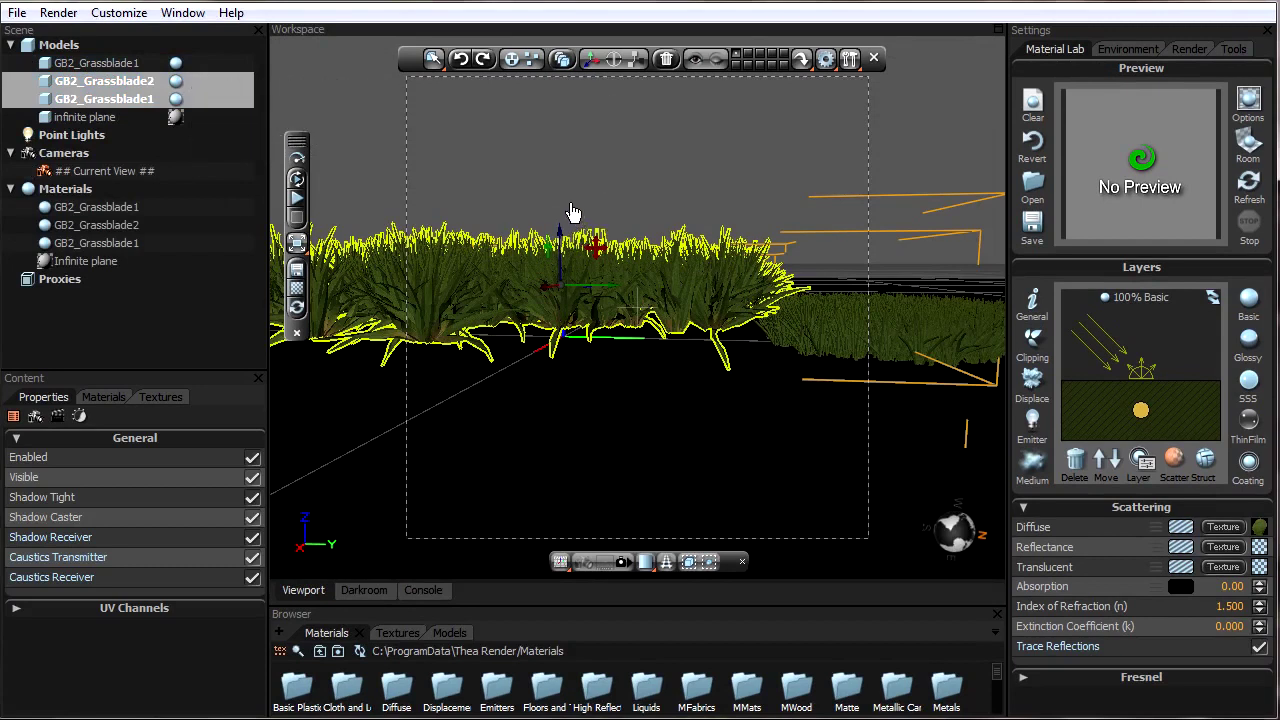
Group the two selected grass models into New Group and select the group
{"action": "left_click", "coordinate": [523, 62]}
{"action": "left_click", "coordinate": [100, 82]}
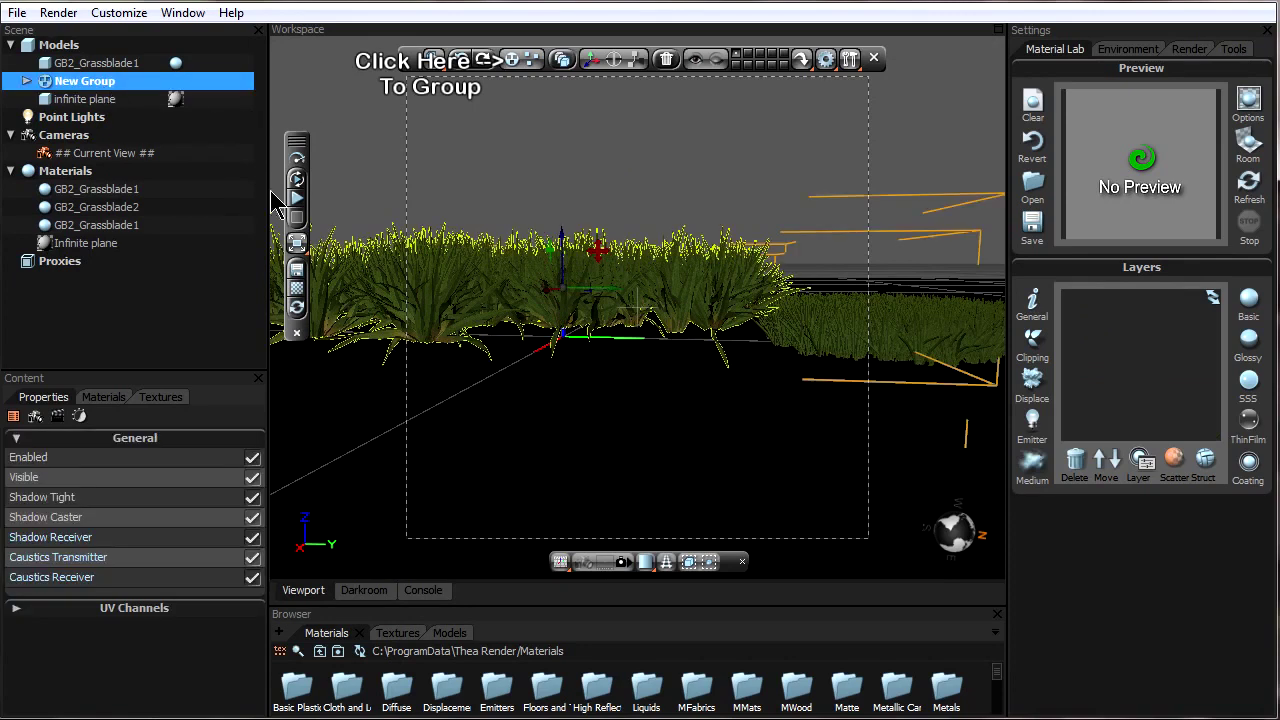
{"action": "middle_click_drag", "start_coordinate": [563, 251], "coordinate": [570, 275]}
{"action": "left_click", "coordinate": [17, 13]}
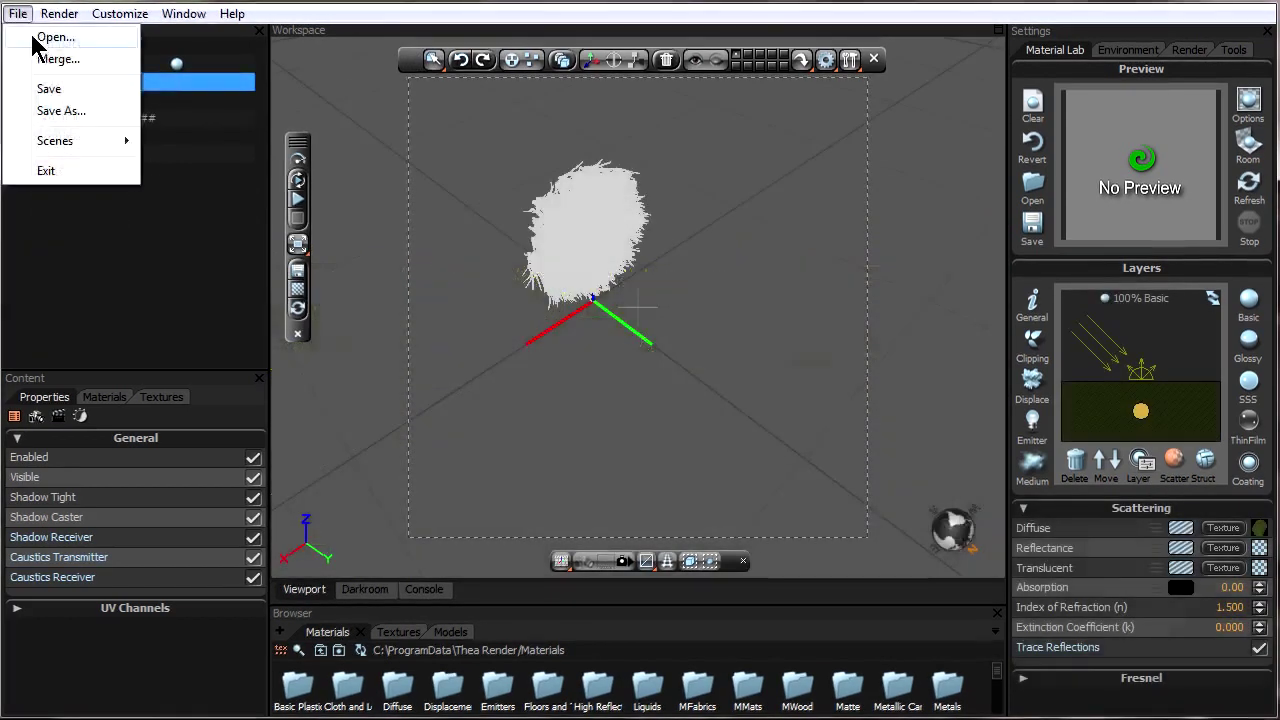
Open Gv2_Short_cut_50cm_v1.obj from the Open File dialog to reach its import options
{"action": "left_click", "coordinate": [40, 34]}
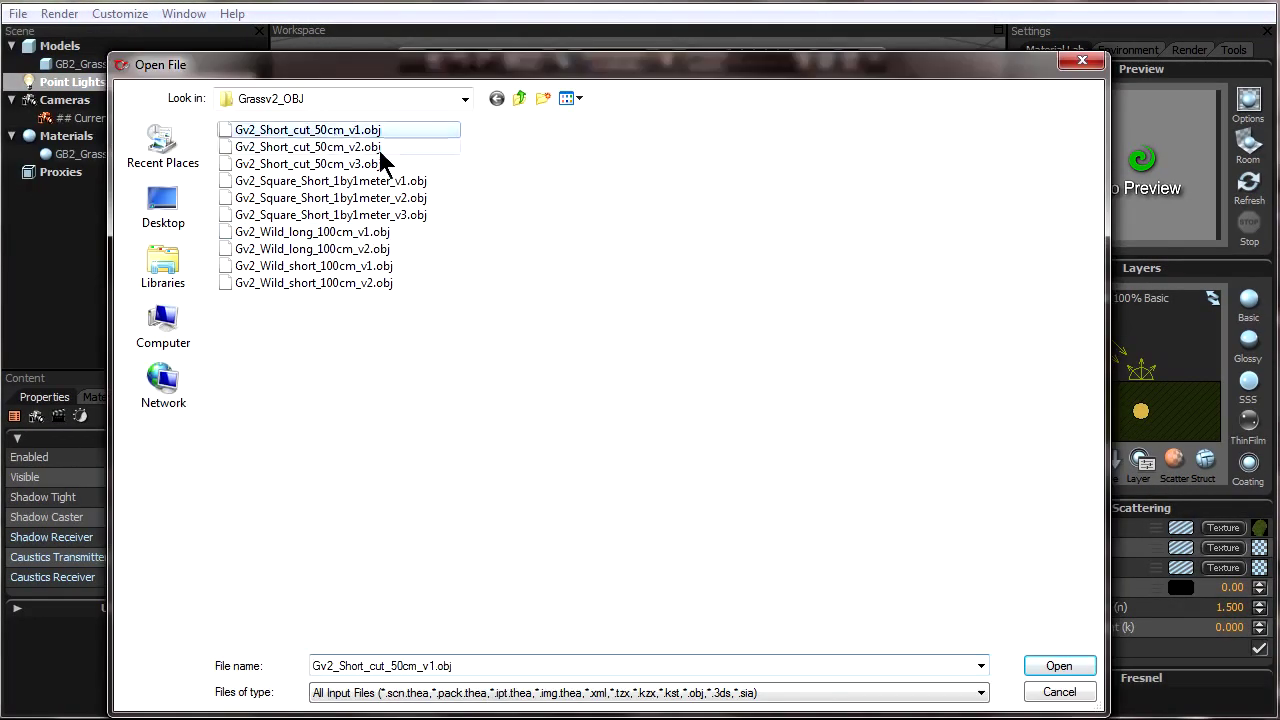
{"action": "left_click", "coordinate": [1058, 665]}
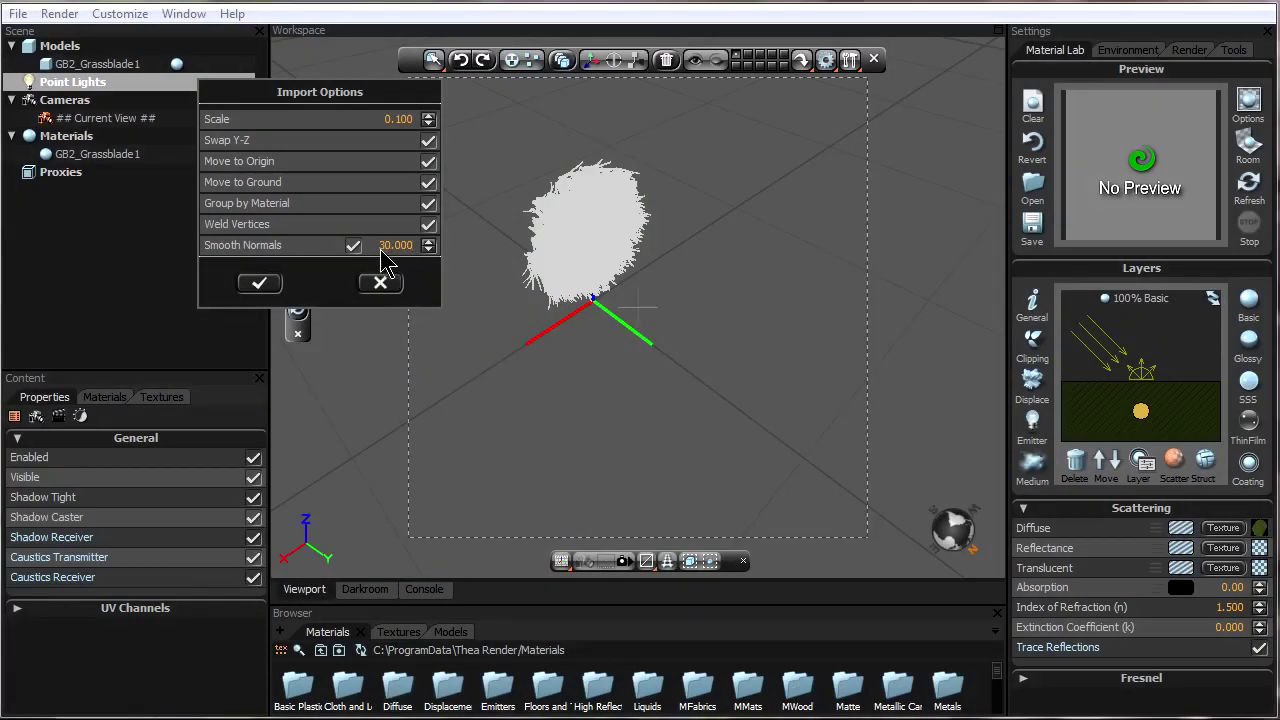
Select the whole Smooth Normals value 30.000 in Import Options for replacement
{"action": "double_click", "coordinate": [397, 247]}
{"action": "left_click_drag", "start_coordinate": [399, 257], "coordinate": [413, 258]}
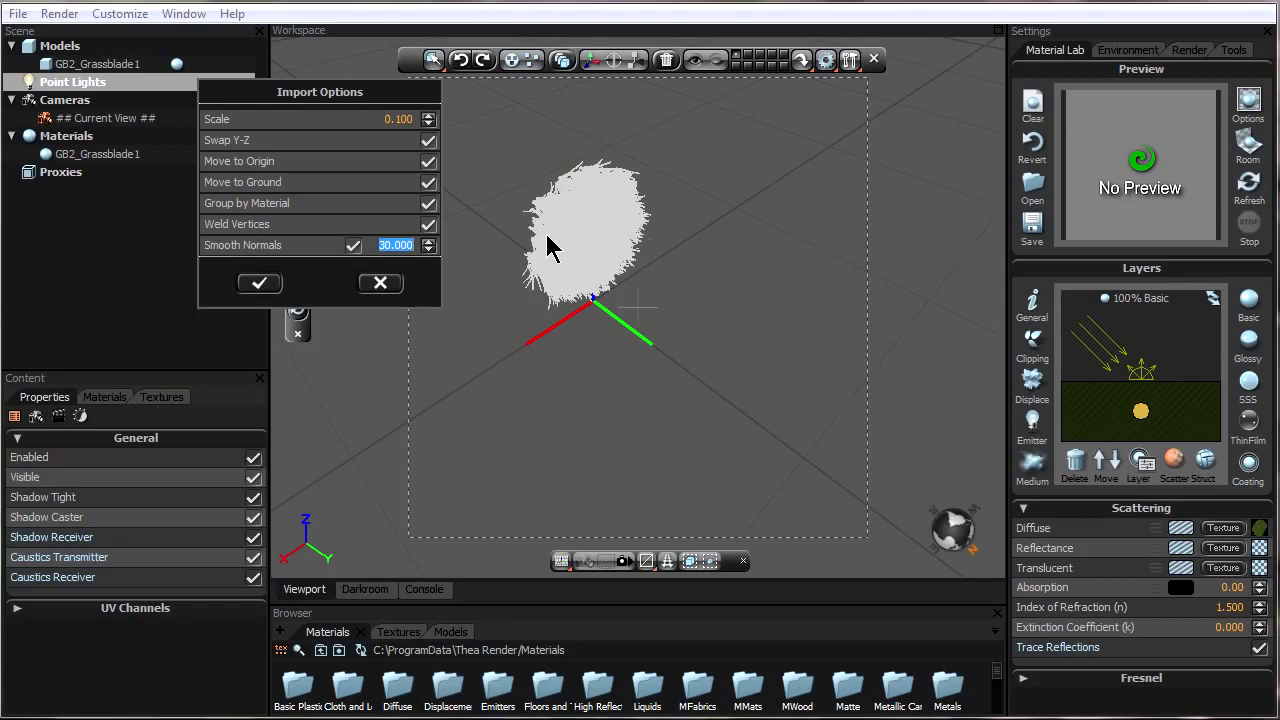
Import the grass model with 30-degree smoothing, then frame and select it in the viewport
{"action": "left_click", "coordinate": [259, 283]}
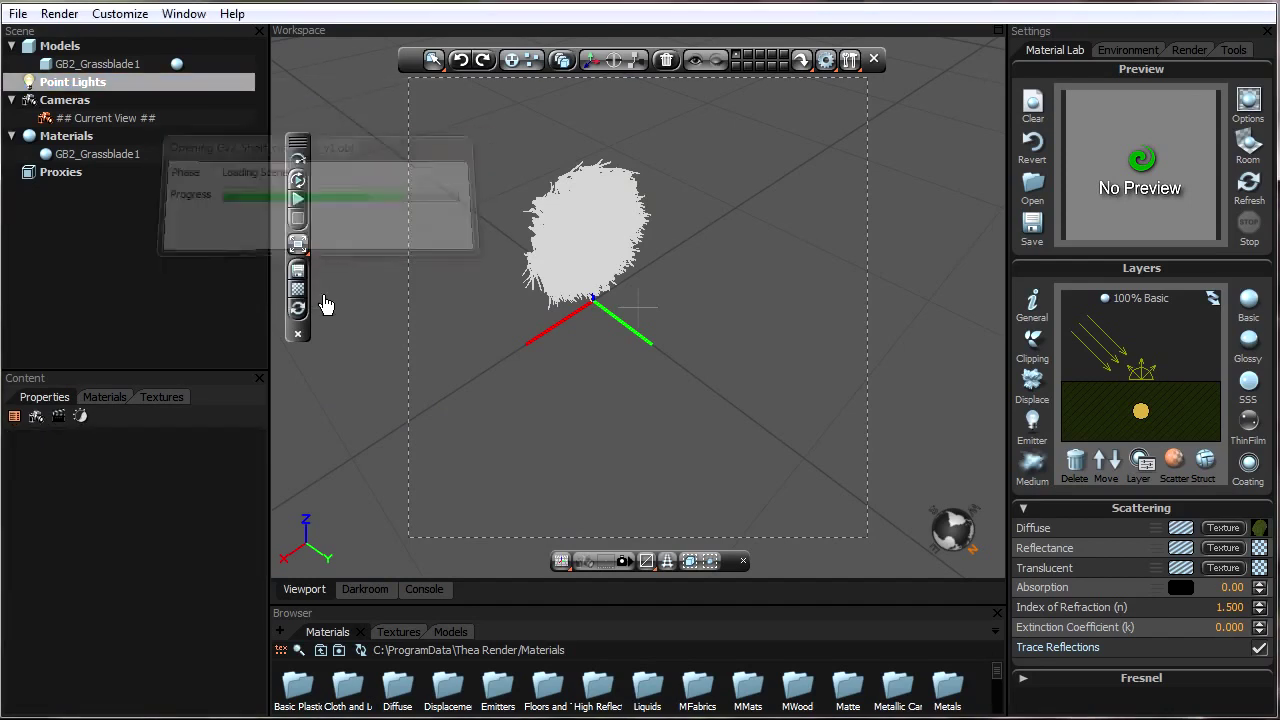
{"action": "middle_click_drag", "start_coordinate": [575, 435], "coordinate": [420, 291]}
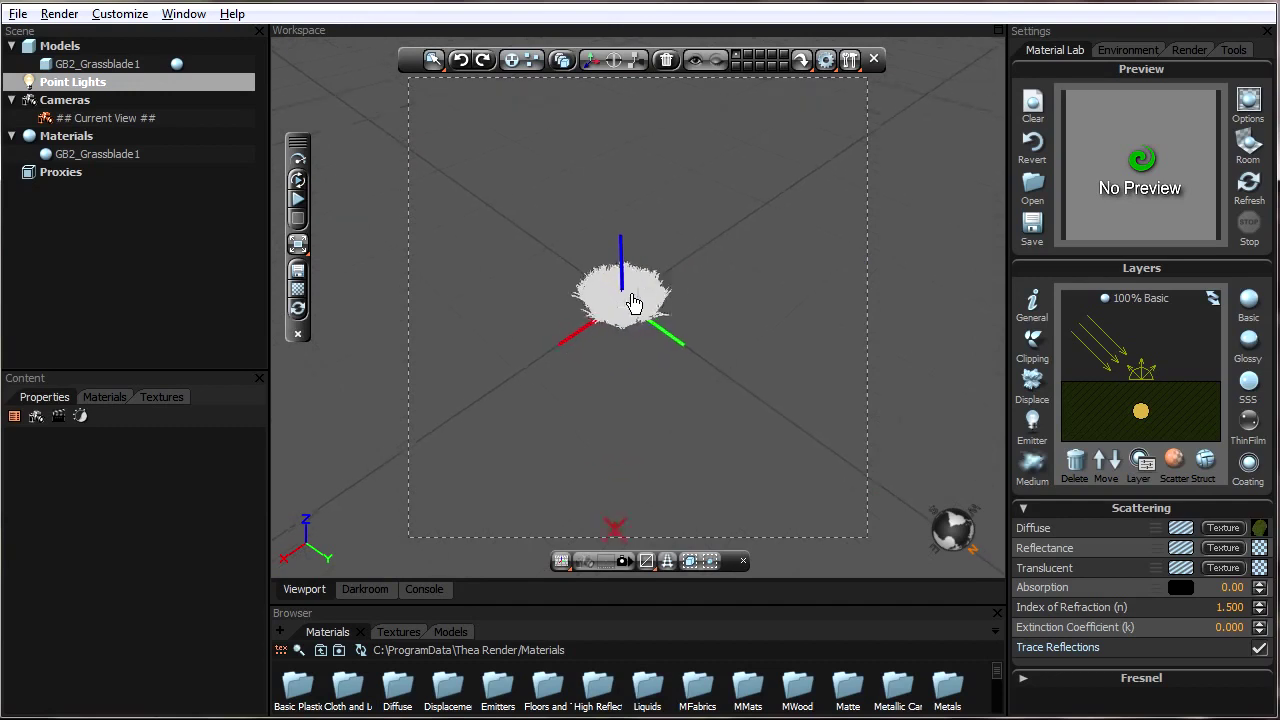
{"action": "scroll", "coordinate": [640, 255], "scroll_direction": "up", "scroll_amount": 5}
{"action": "left_click", "coordinate": [665, 278]}
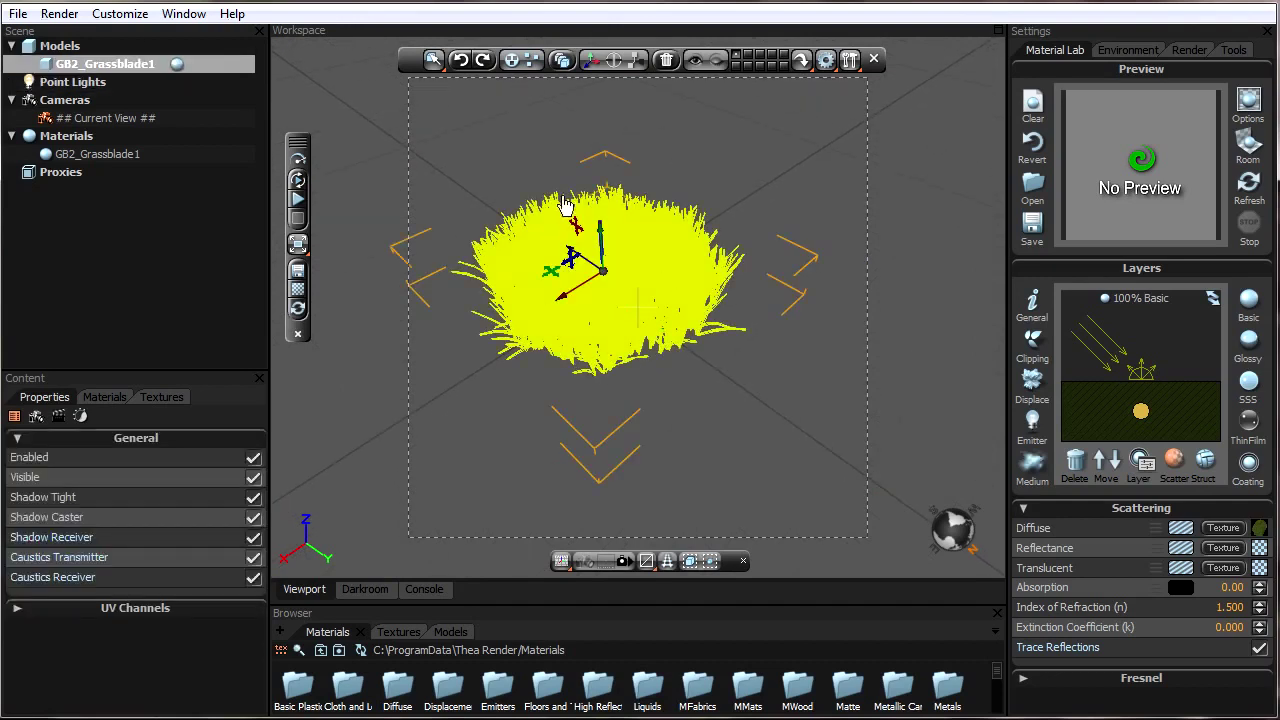
Check the grass model's Geometry smoothing, leaving it unchanged at 30 degrees
{"action": "right_click", "coordinate": [140, 75]}
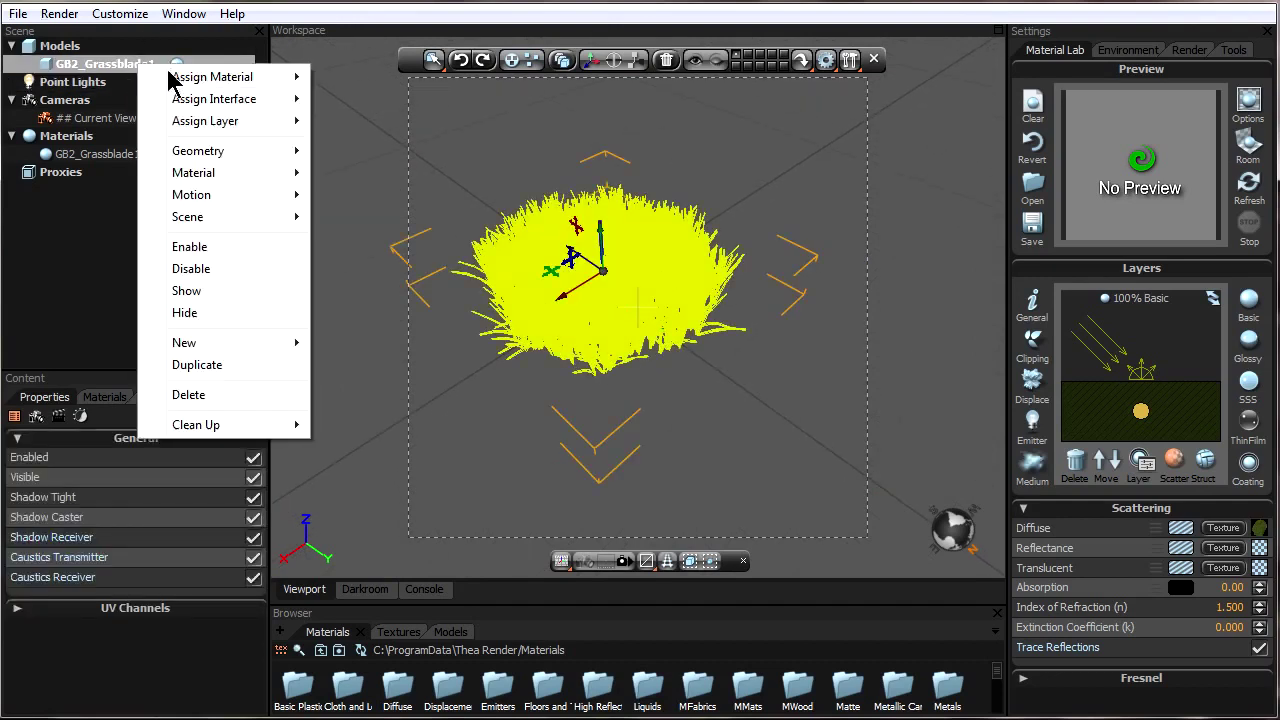
{"action": "mouse_move", "coordinate": [263, 151]}
{"action": "mouse_move", "coordinate": [435, 156]}
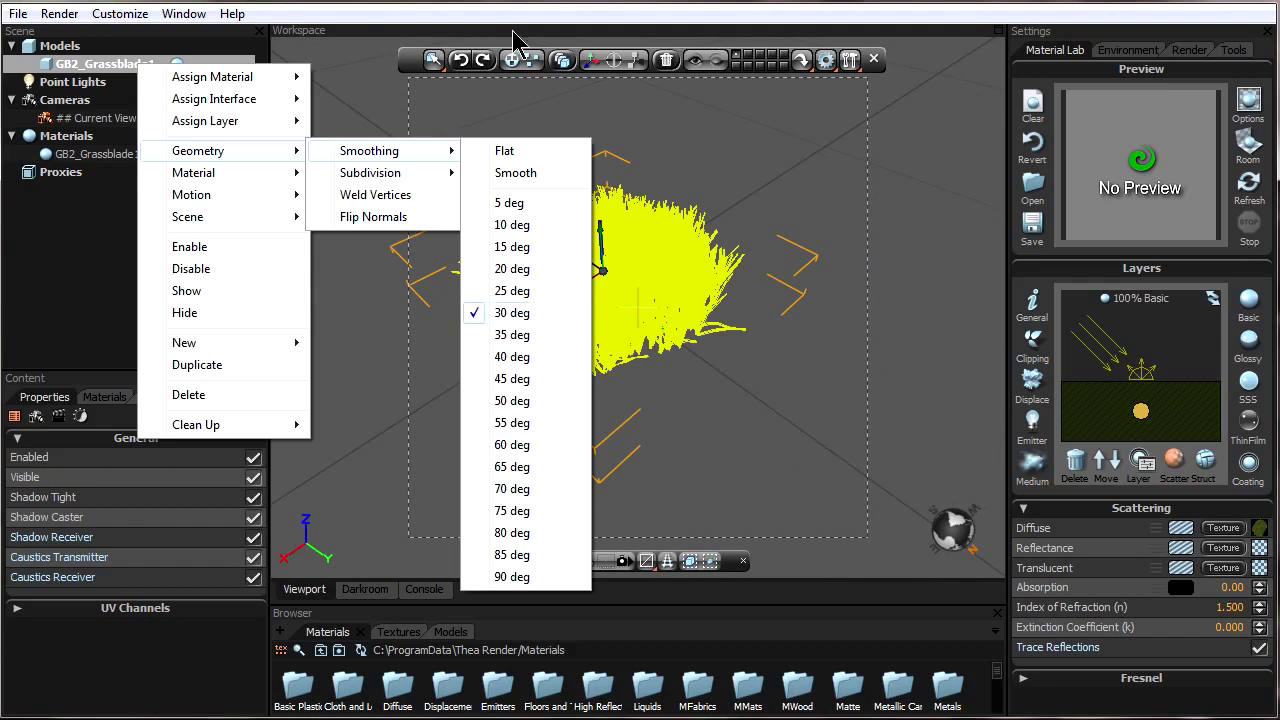
{"action": "key", "text": "Escape"}
Switch Model Display to Solid so the grass shows as shaded blades
{"action": "left_click", "coordinate": [648, 566]}
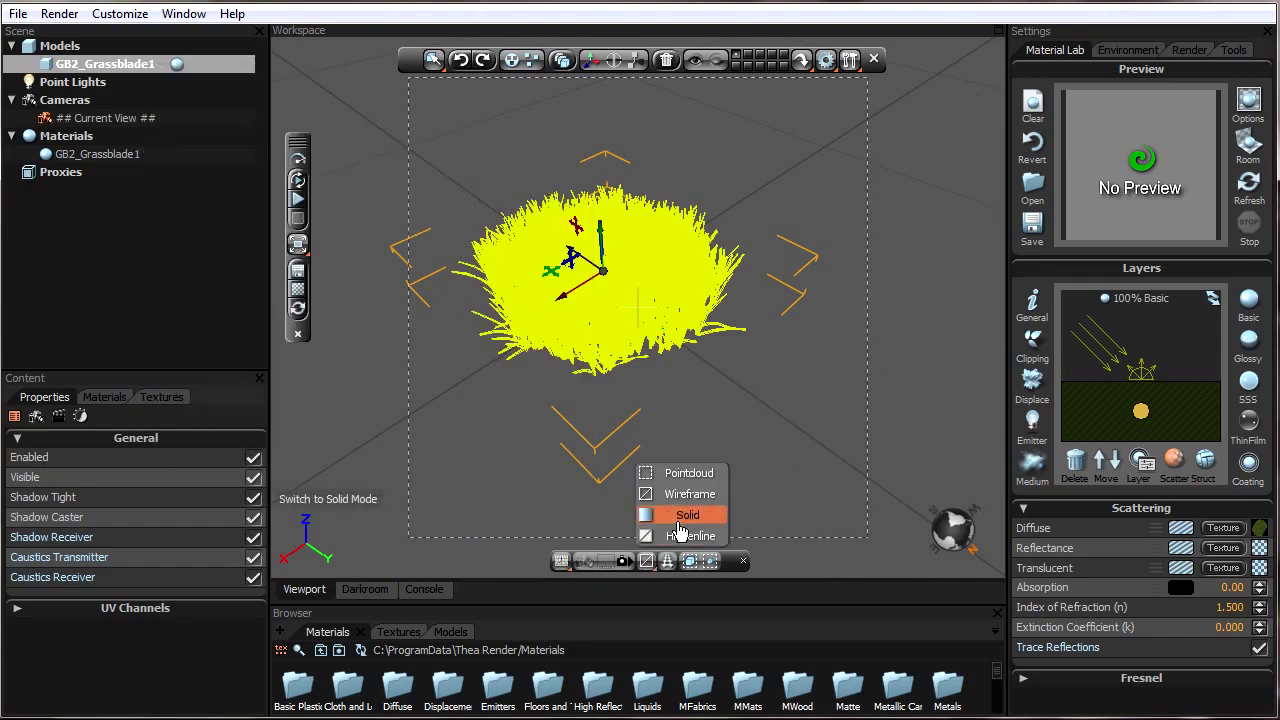
{"action": "left_click", "coordinate": [677, 531]}
{"action": "scroll", "coordinate": [620, 276], "scroll_direction": "up", "scroll_amount": 5}
{"action": "scroll", "coordinate": [620, 276], "scroll_direction": "up", "scroll_amount": 8}
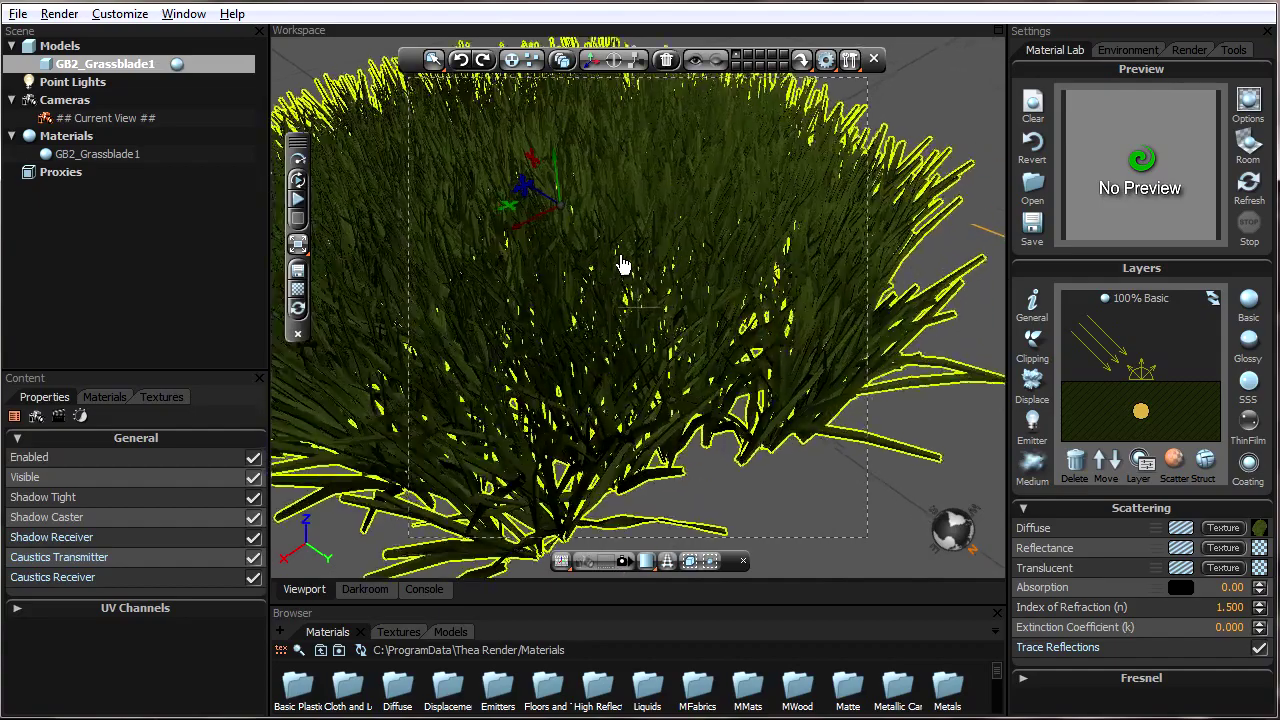
{"action": "scroll", "coordinate": [593, 216], "scroll_direction": "up", "scroll_amount": 8}
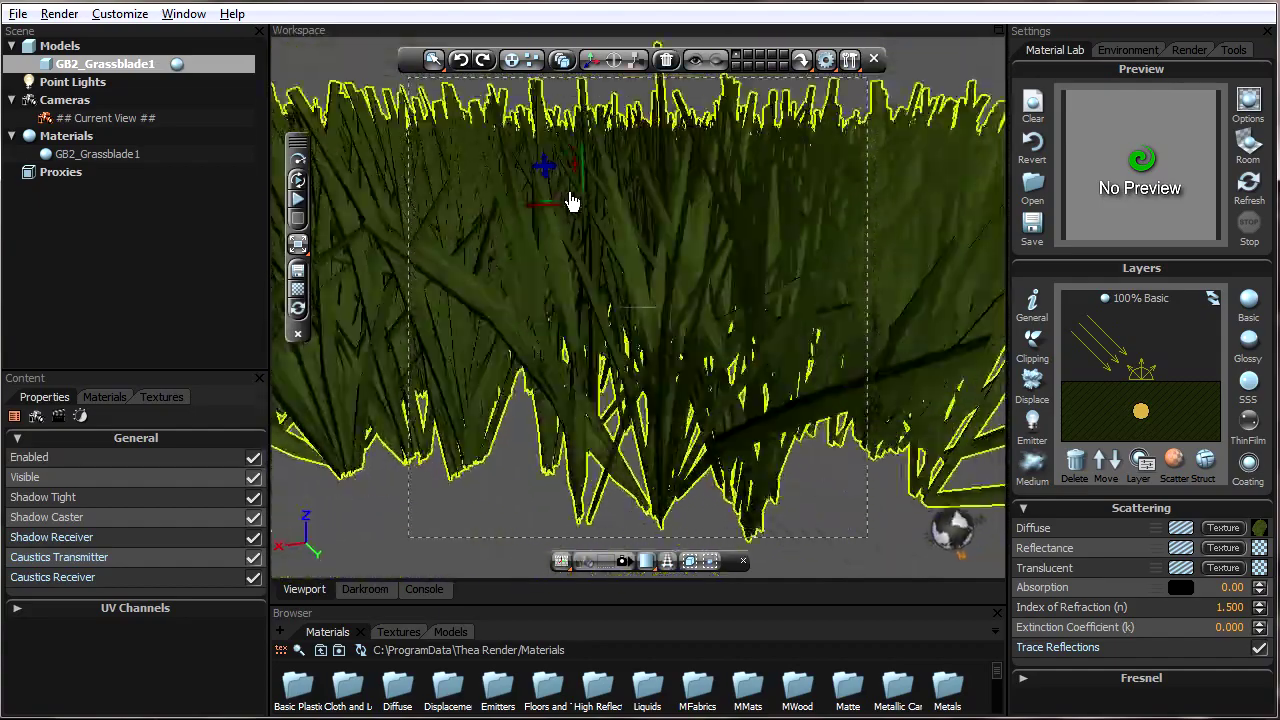
{"action": "left_click_drag", "start_coordinate": [675, 200], "coordinate": [425, 128]}
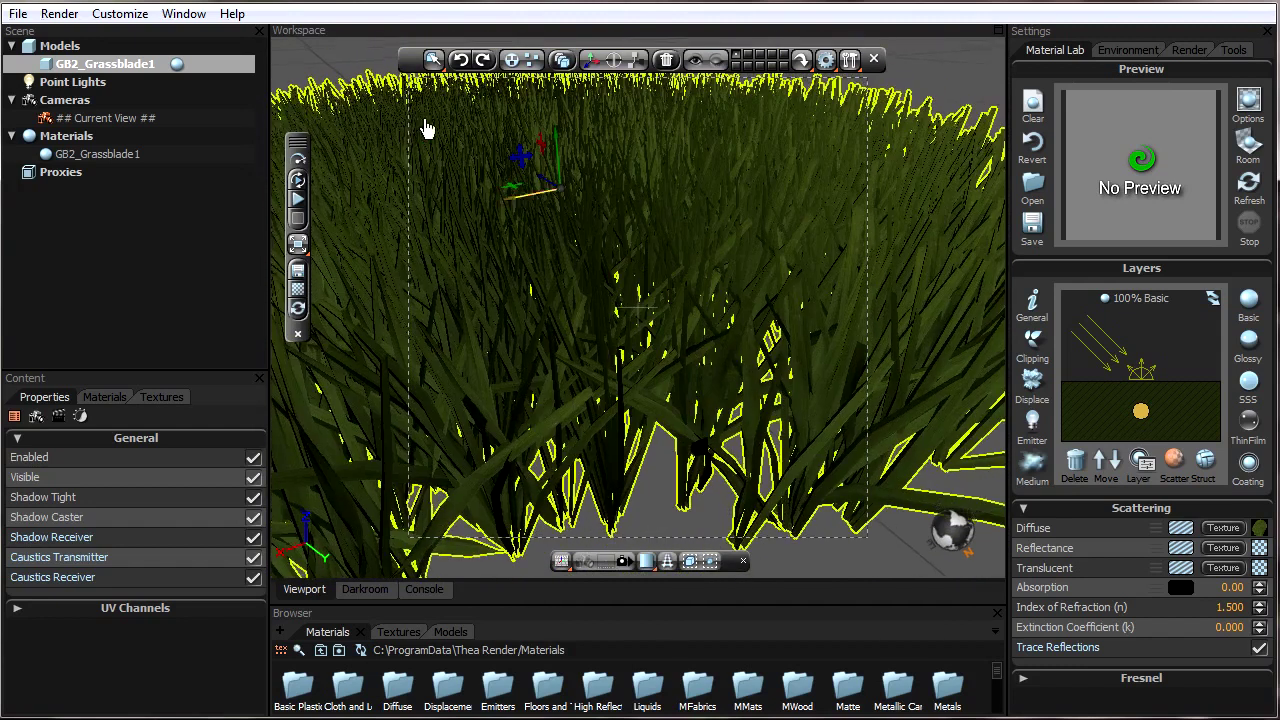
Revisit the grass model's context menu and orbit back to view the whole patch
{"action": "right_click", "coordinate": [148, 68]}
{"action": "mouse_move", "coordinate": [385, 156]}
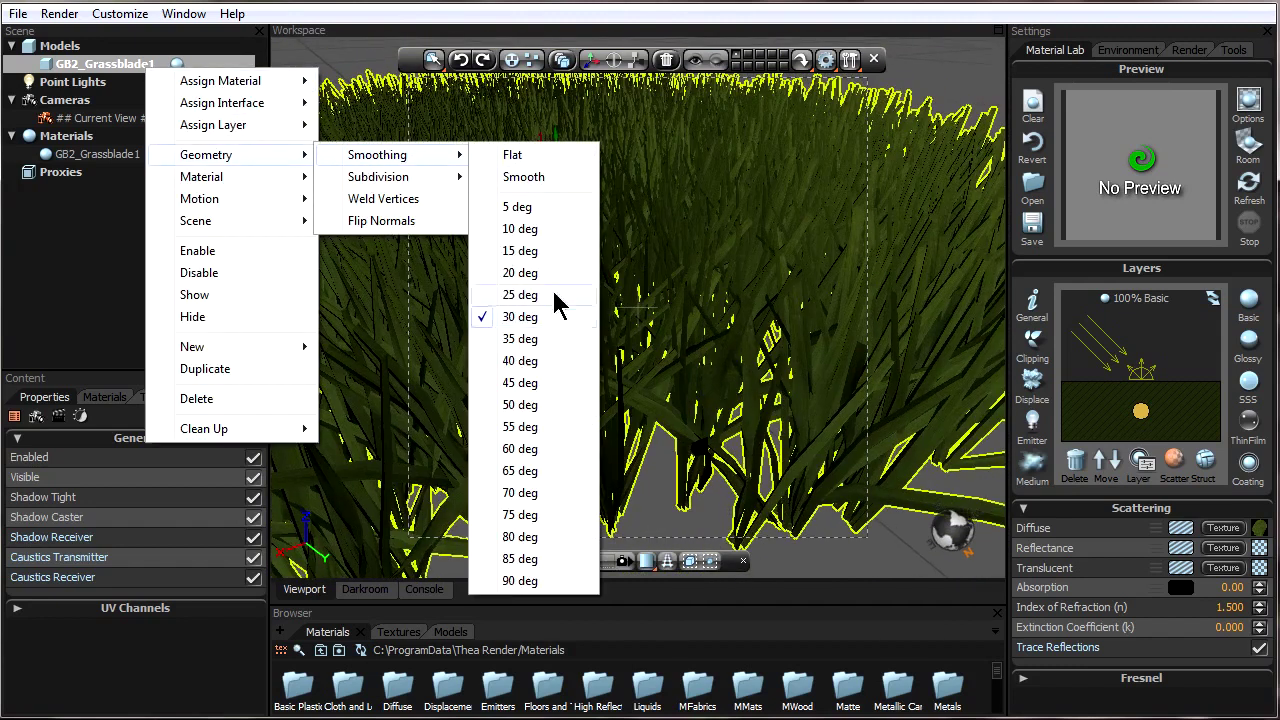
{"action": "left_click", "coordinate": [846, 251]}
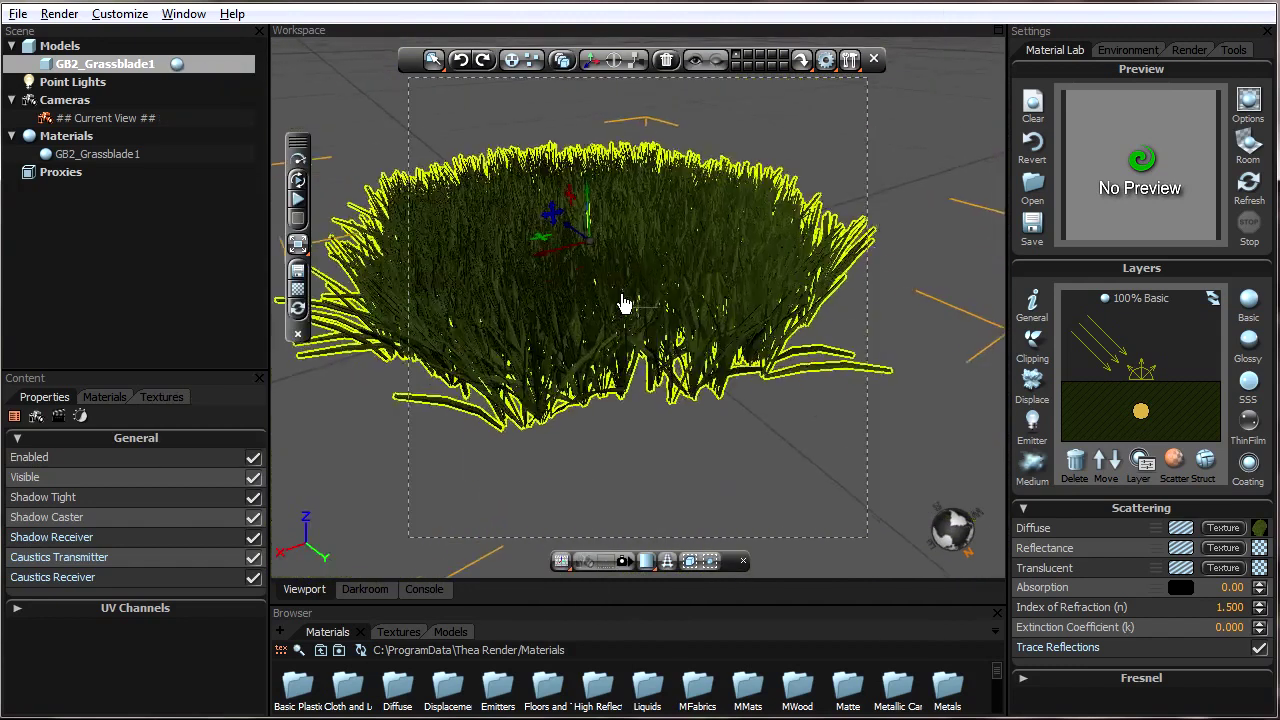
{"action": "left_click_drag", "start_coordinate": [622, 303], "coordinate": [745, 348]}
{"action": "left_click", "coordinate": [800, 62]}
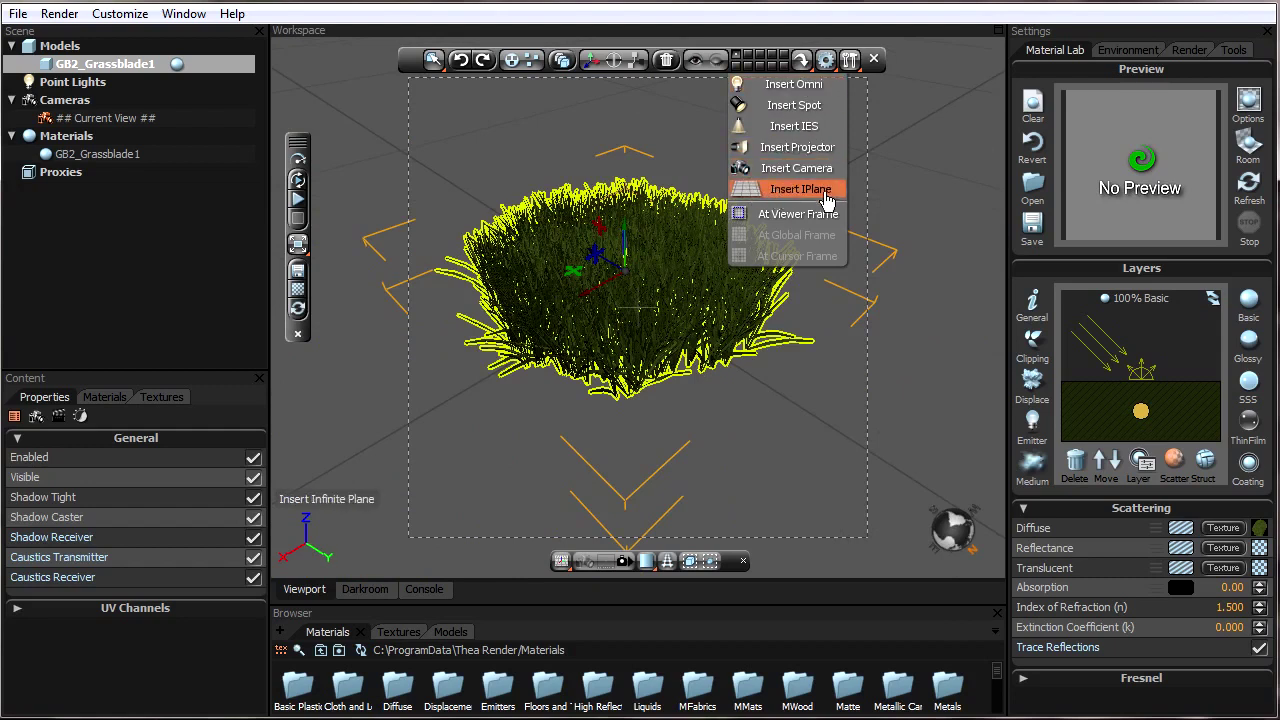
Insert an infinite plane (IPlane) beneath the grass patch and orbit to view it
{"action": "left_click", "coordinate": [778, 190]}
{"action": "mouse_move", "coordinate": [766, 288]}
{"action": "middle_mouse_down"}
{"action": "mouse_move", "coordinate": [754, 214]}
{"action": "mouse_move", "coordinate": [775, 266]}
{"action": "middle_mouse_up"}
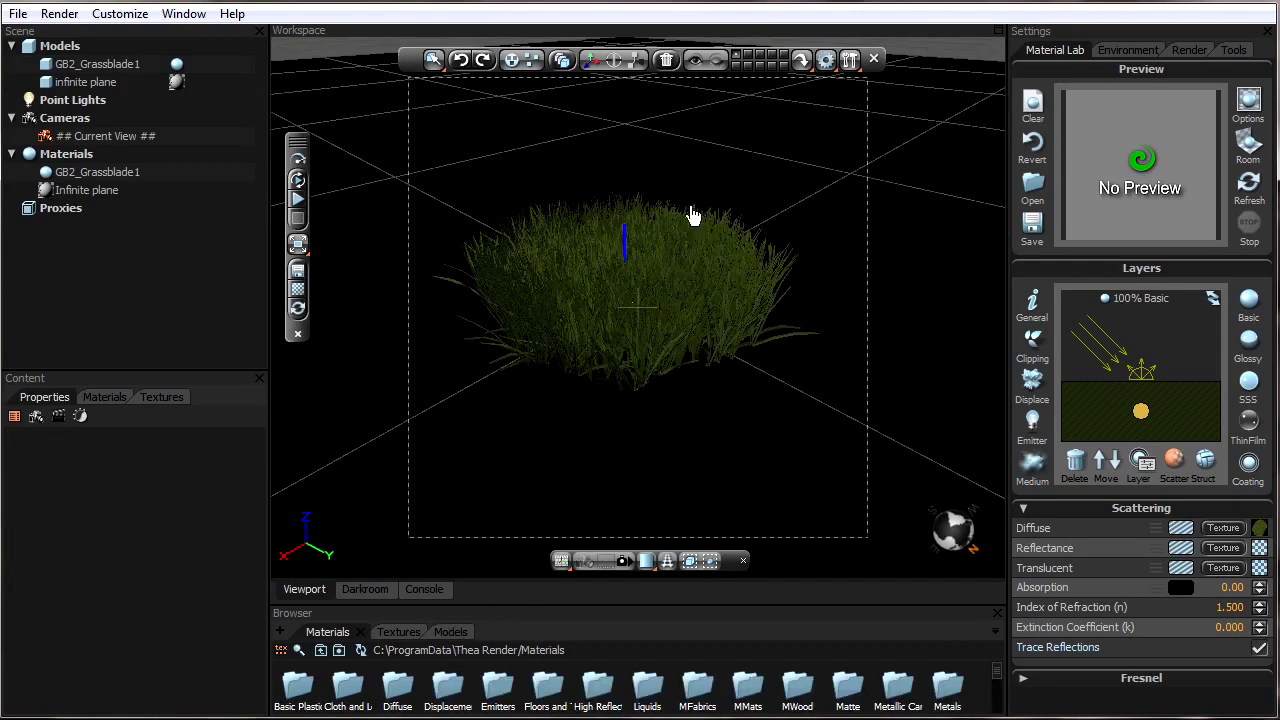
{"action": "middle_click_drag", "start_coordinate": [691, 214], "coordinate": [672, 200]}
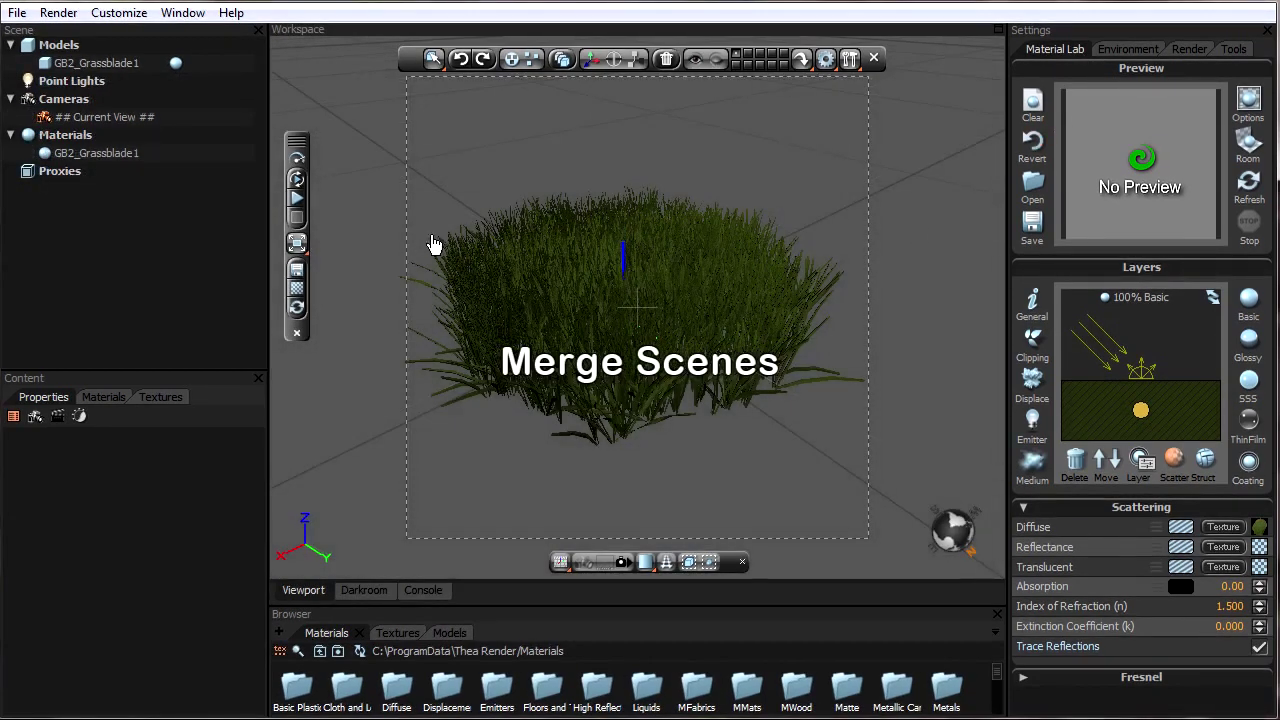
Merge Gv2_Square_Short_1by1meter_v2.obj into the scene and accept its Import Options
{"action": "left_click", "coordinate": [17, 13]}
{"action": "left_click", "coordinate": [34, 58]}
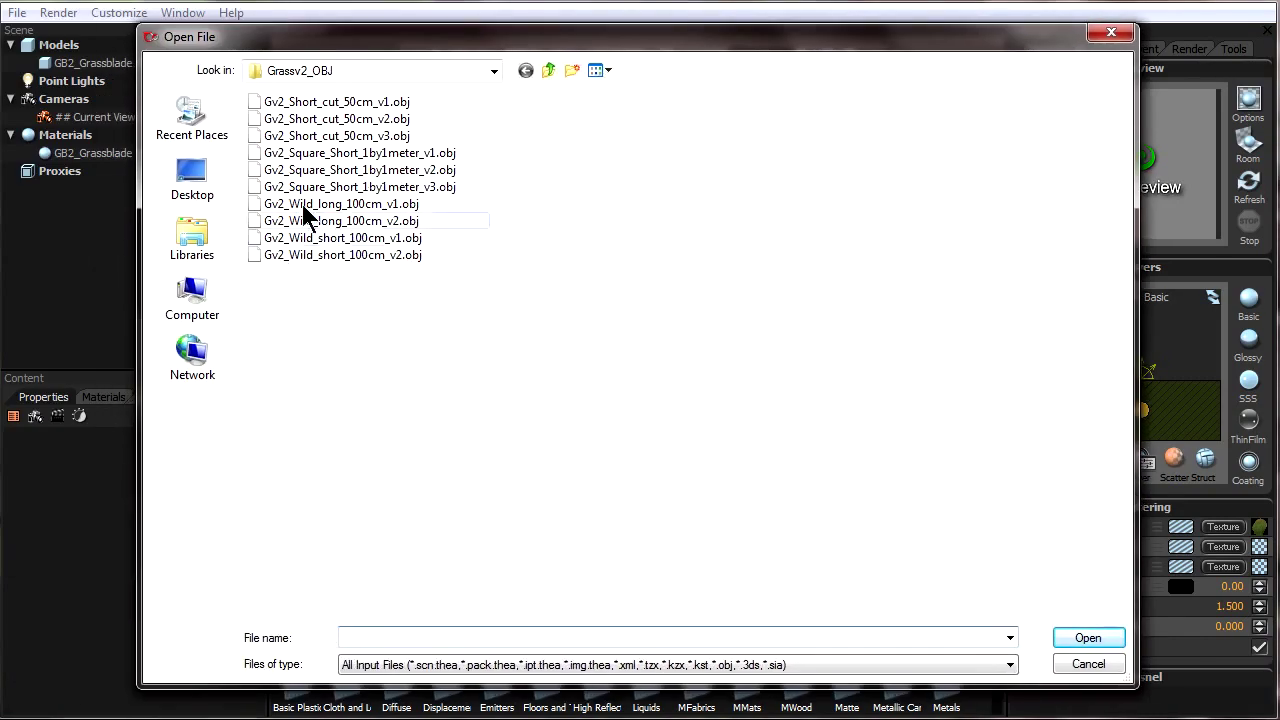
{"action": "left_click", "coordinate": [405, 172]}
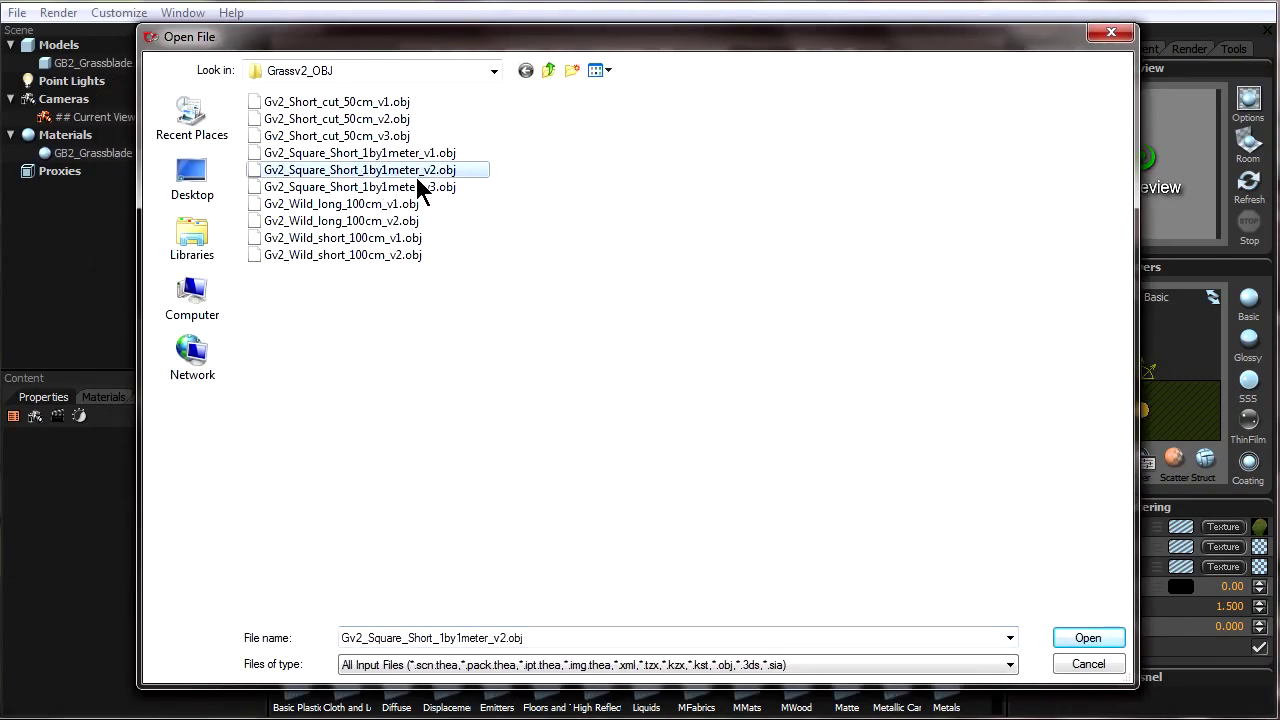
{"action": "left_click", "coordinate": [1086, 637]}
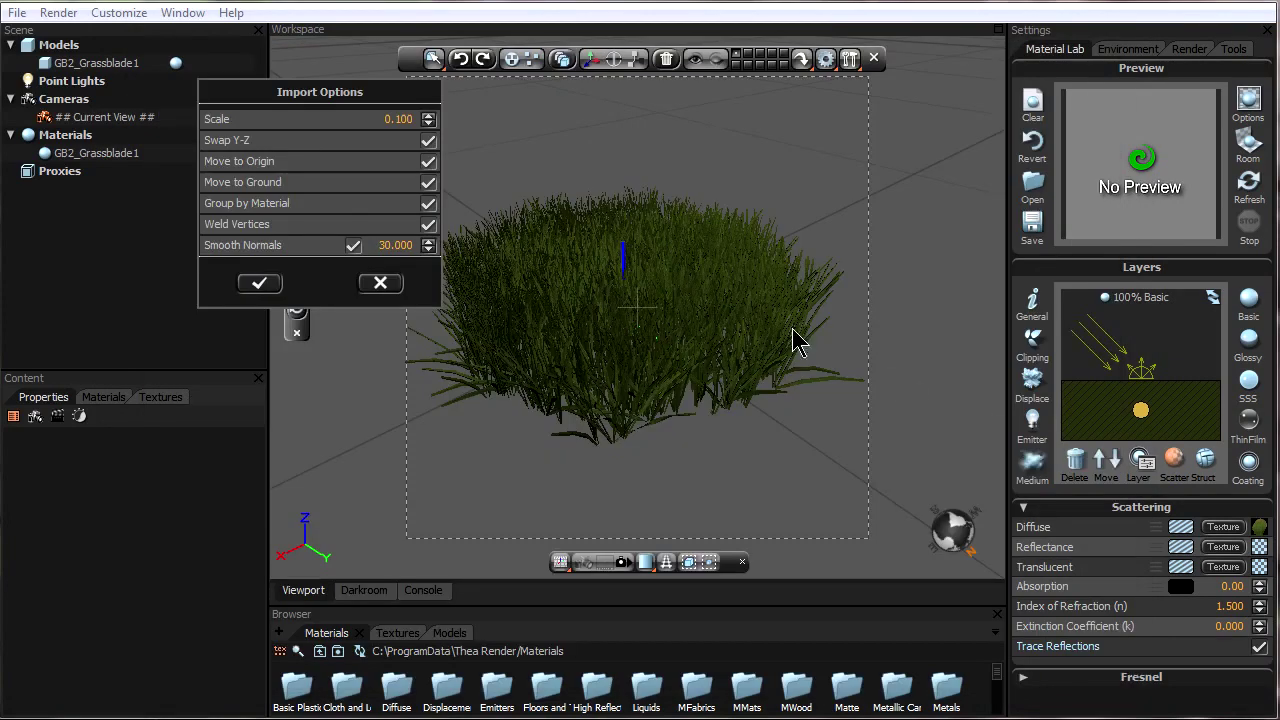
{"action": "left_click", "coordinate": [262, 287]}
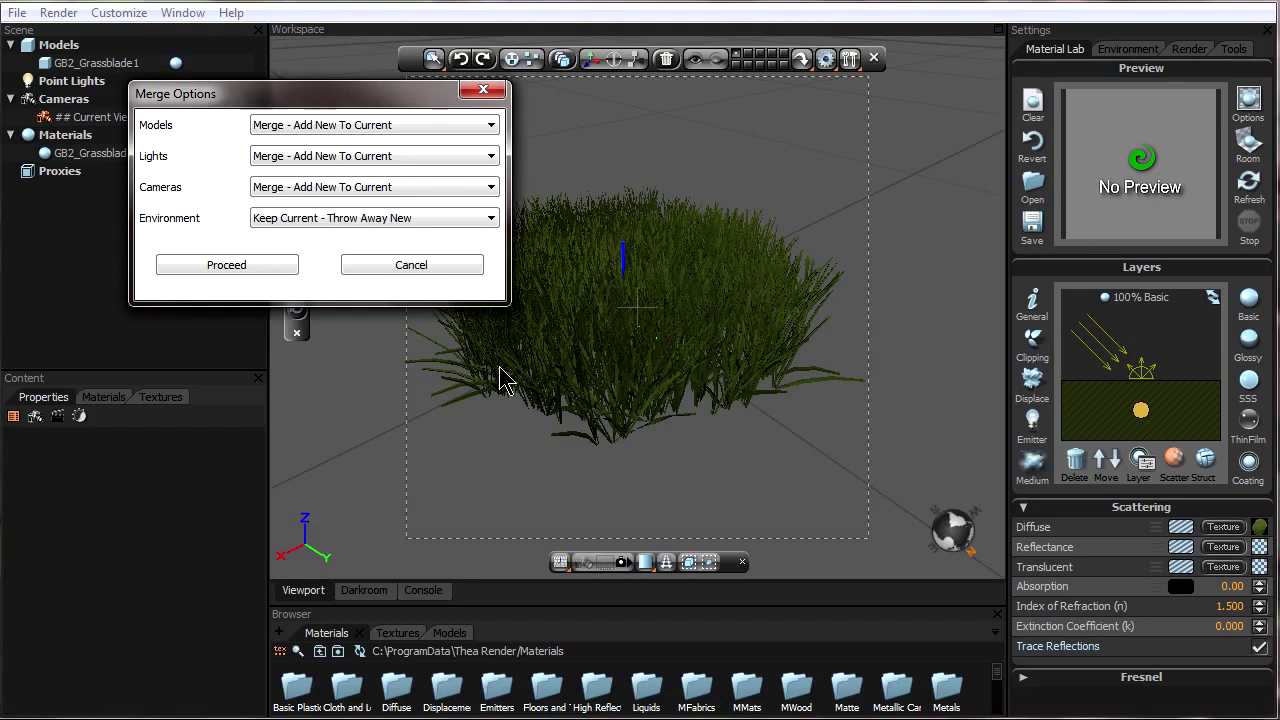
{"action": "left_click_drag", "start_coordinate": [362, 110], "coordinate": [498, 137]}
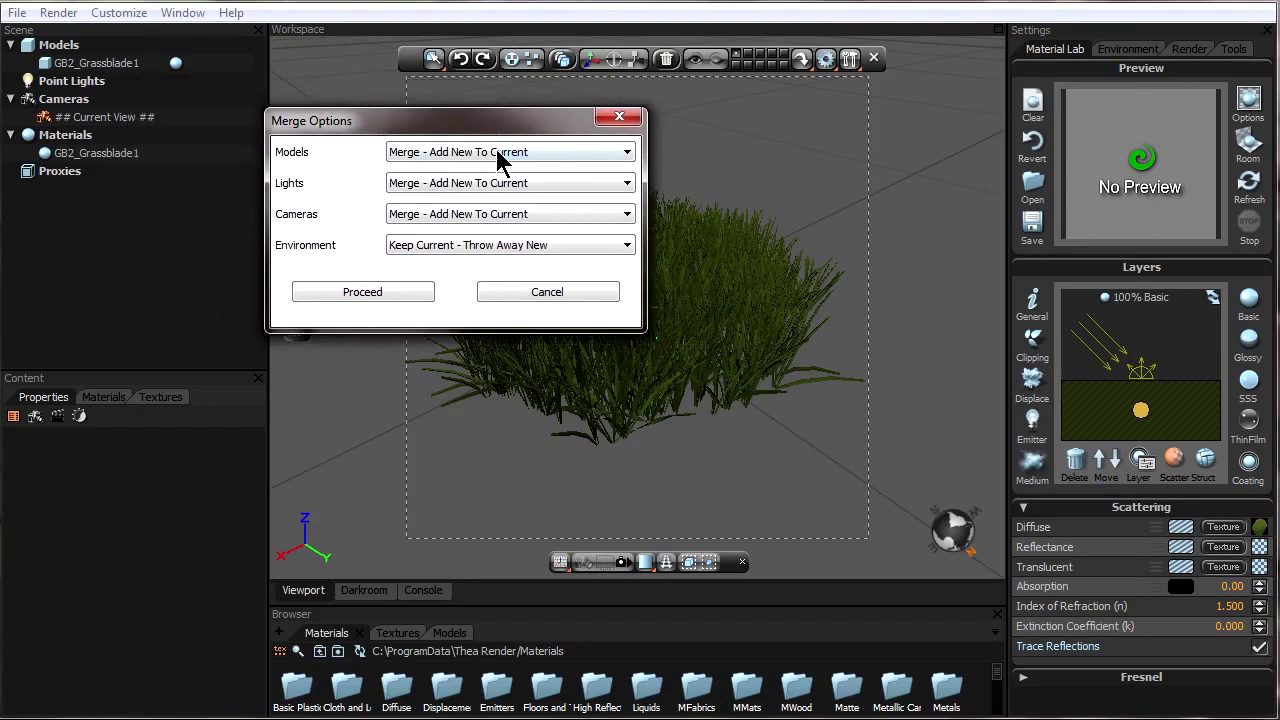
{"action": "left_click", "coordinate": [423, 154]}
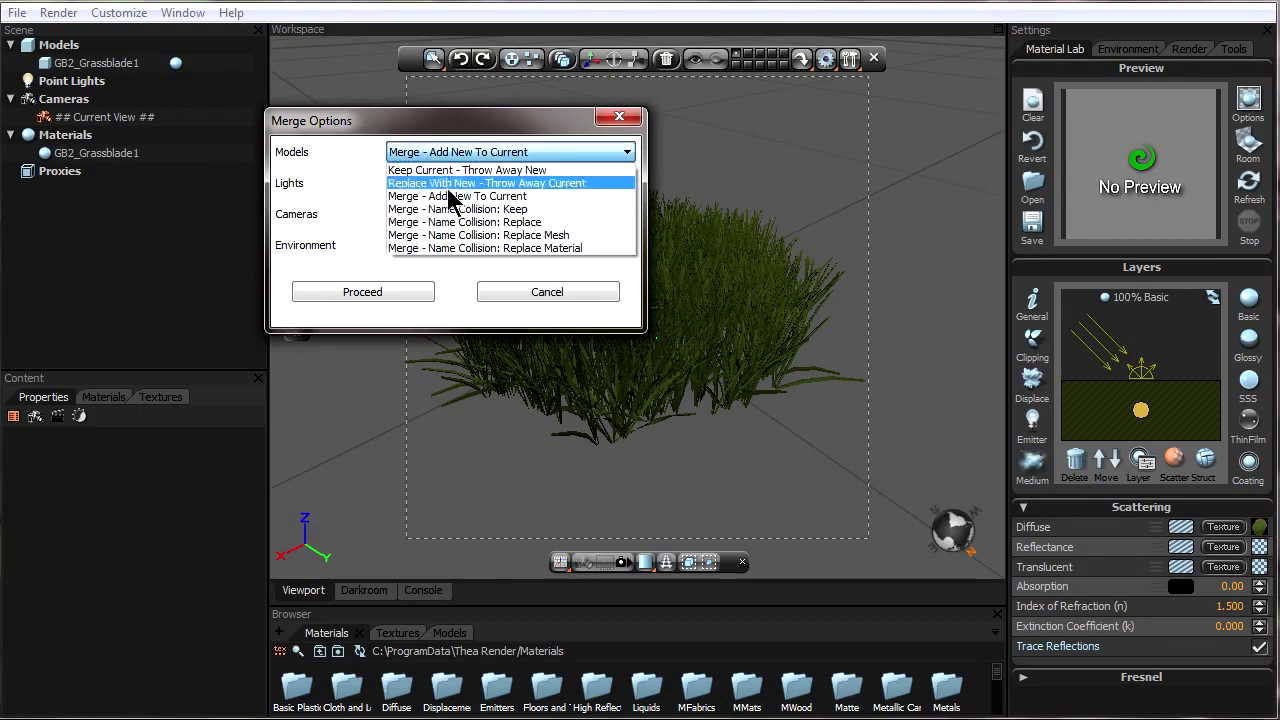
{"action": "left_click", "coordinate": [402, 154]}
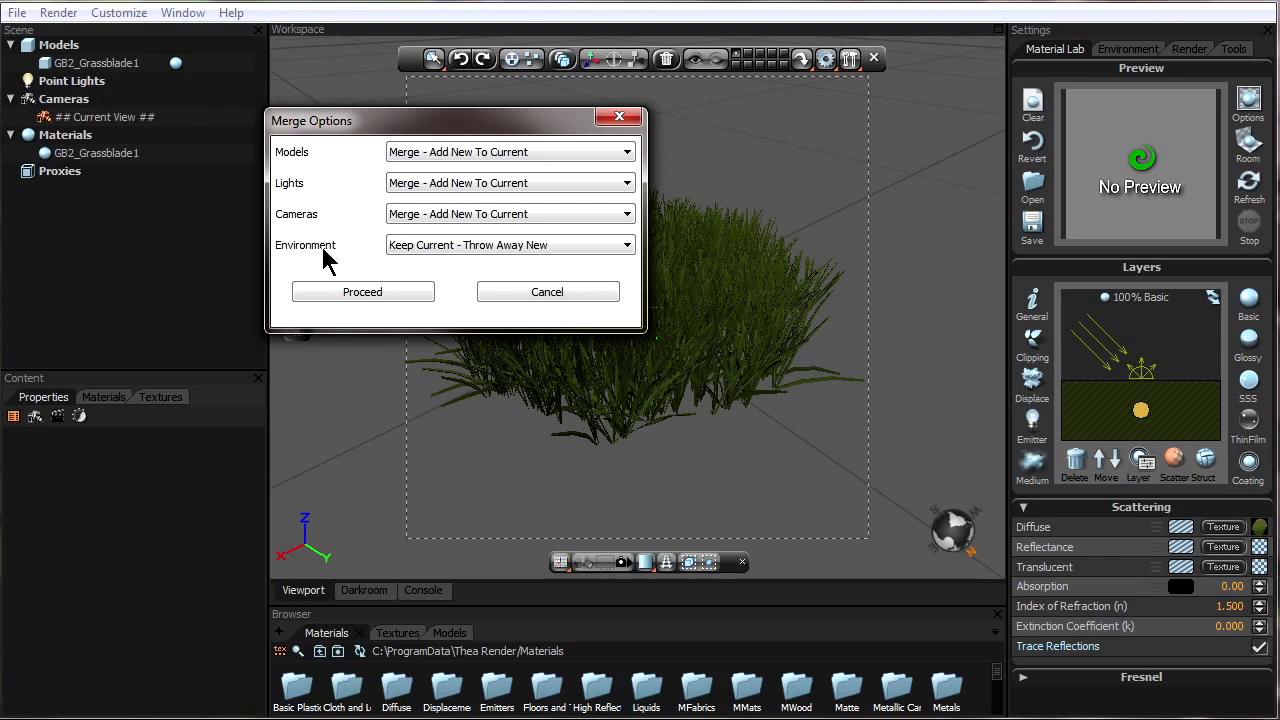
{"action": "left_click", "coordinate": [416, 214]}
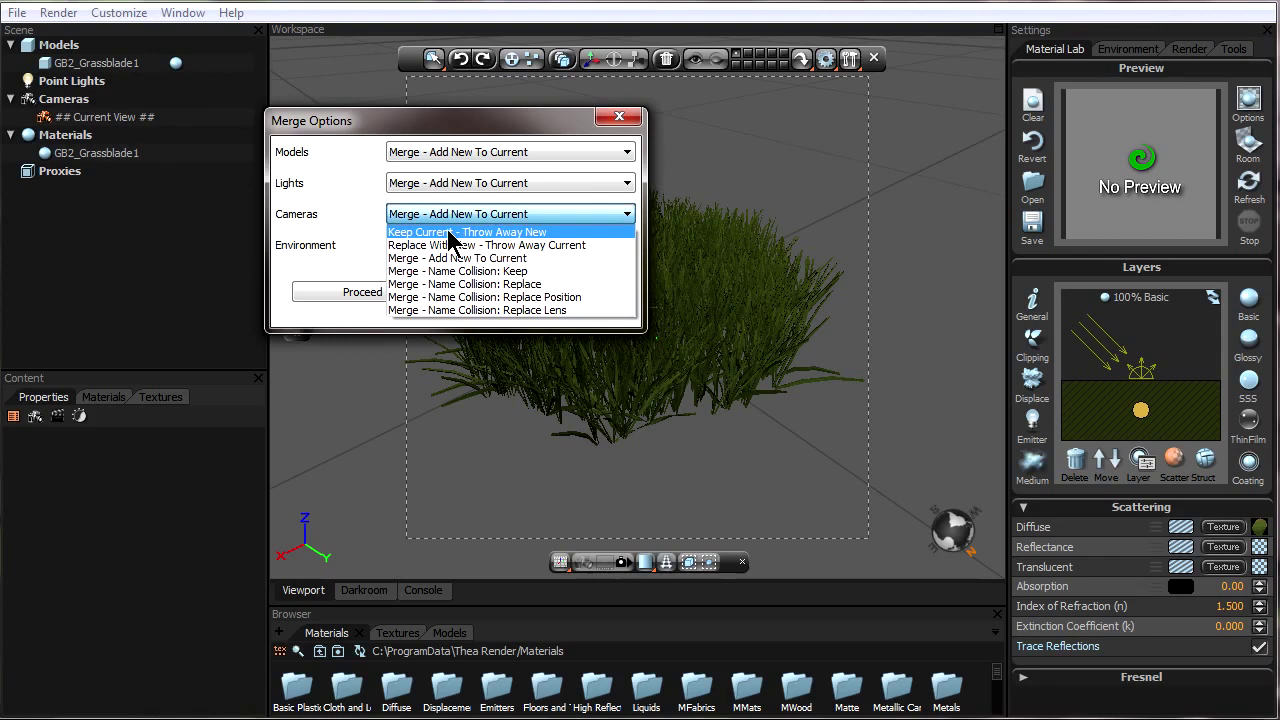
{"action": "left_click", "coordinate": [336, 226]}
{"action": "left_click", "coordinate": [429, 152]}
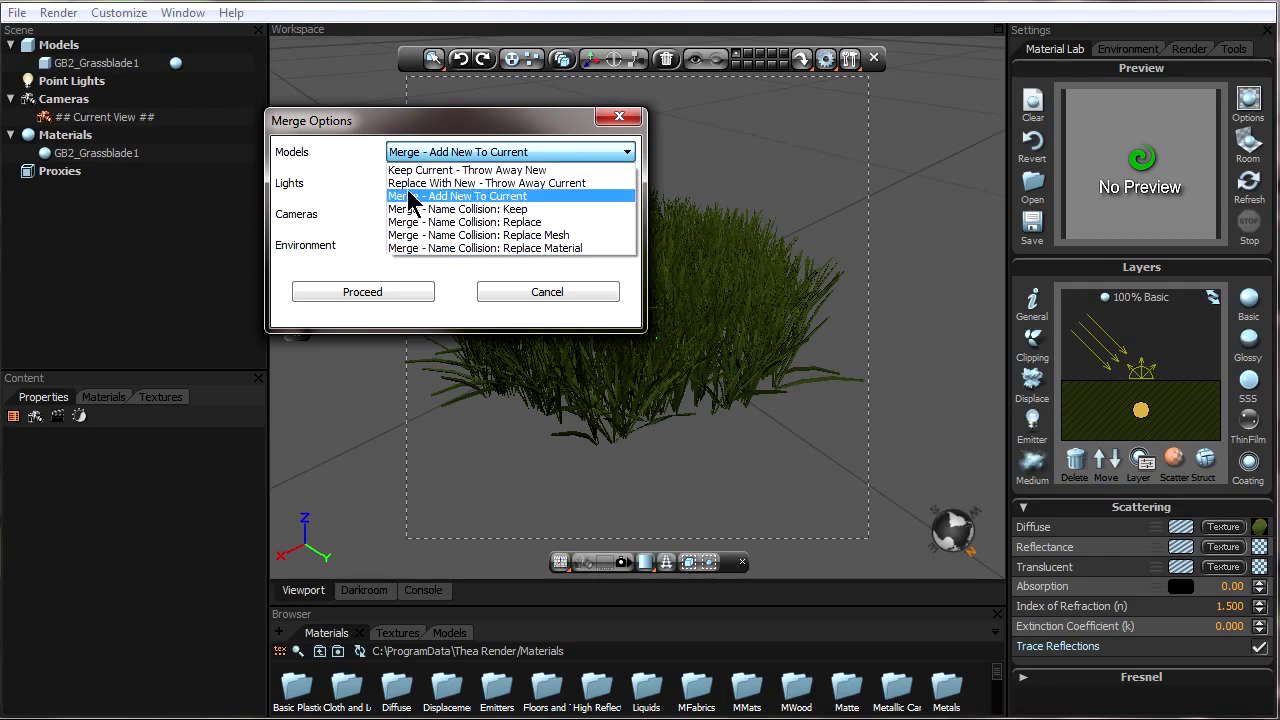
{"action": "left_click", "coordinate": [439, 196]}
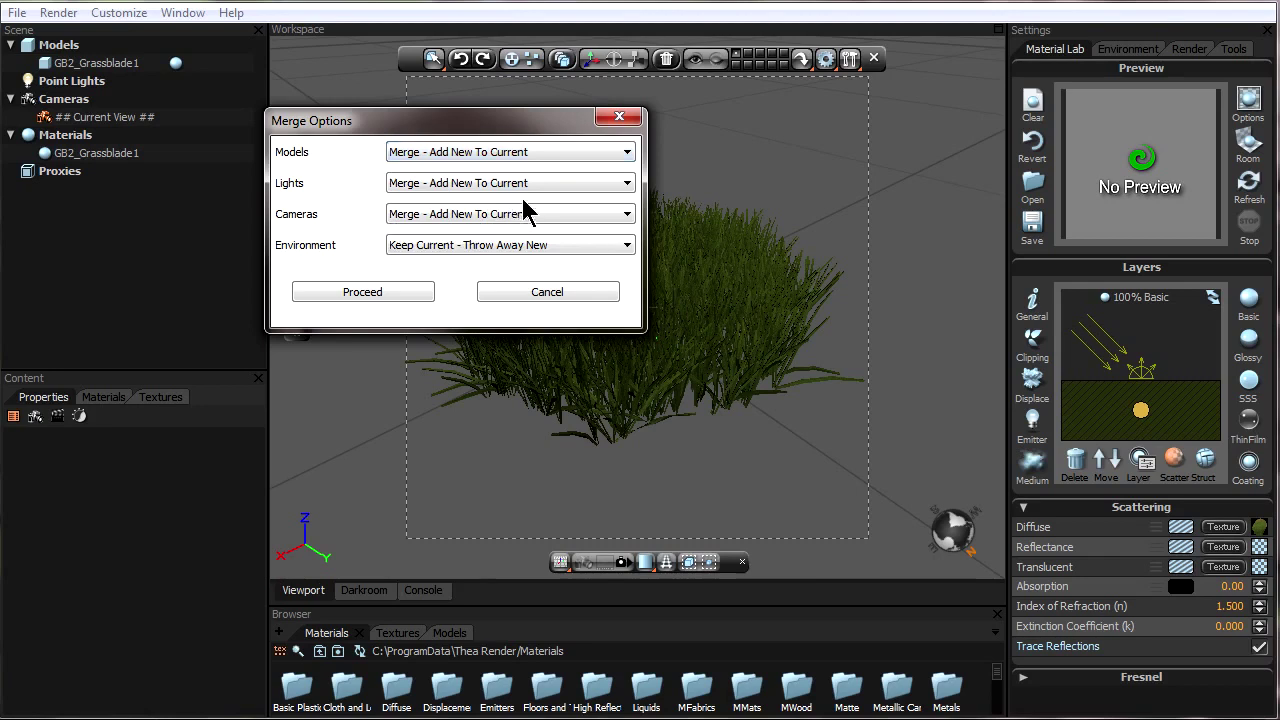
Proceed with the merge, then select each new GB2_Grassblade model in the Scene tree
{"action": "left_click", "coordinate": [362, 292]}
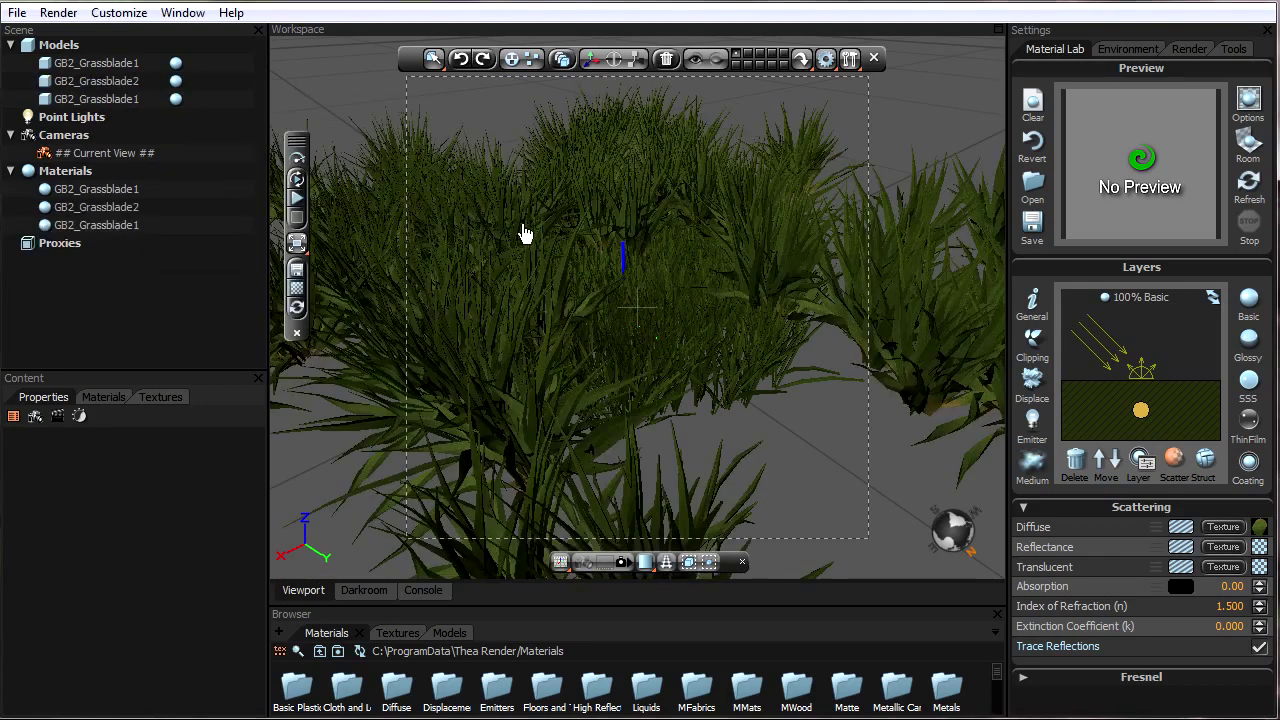
{"action": "scroll", "coordinate": [637, 283], "scroll_direction": "down", "scroll_amount": 3}
{"action": "left_click_drag", "start_coordinate": [628, 365], "coordinate": [717, 325]}
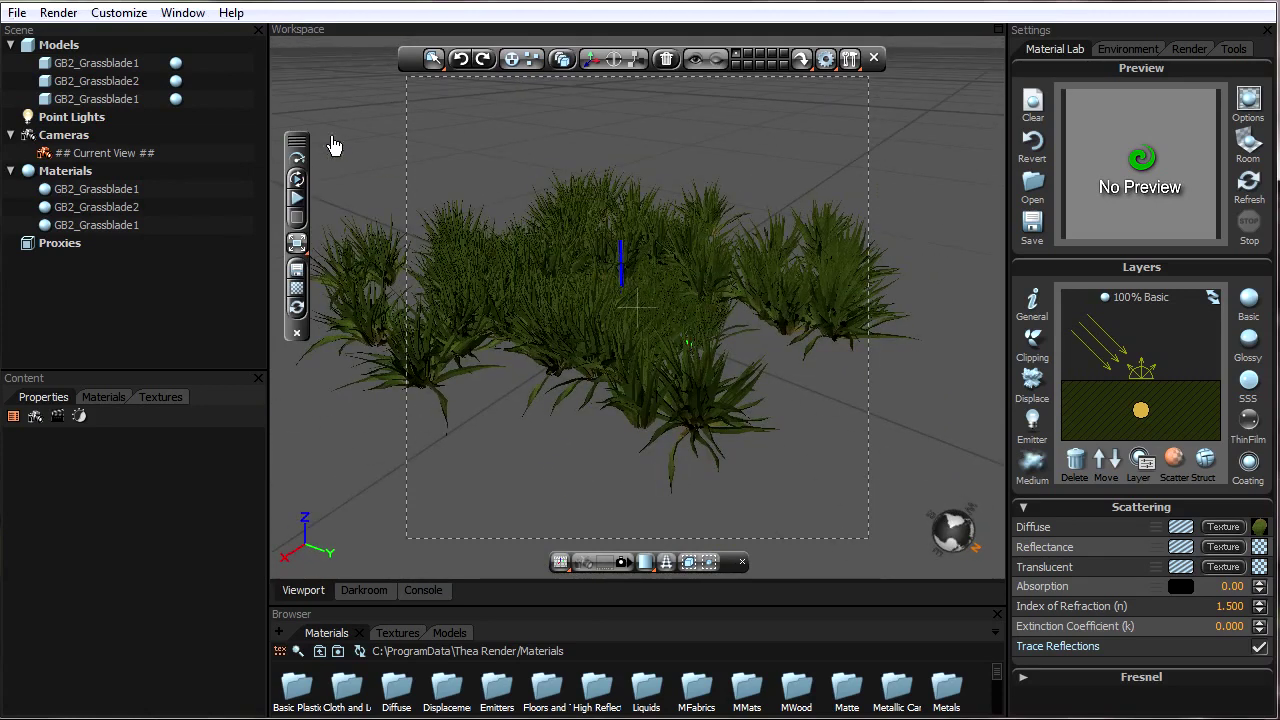
{"action": "left_click", "coordinate": [98, 84]}
{"action": "left_click", "coordinate": [145, 102]}
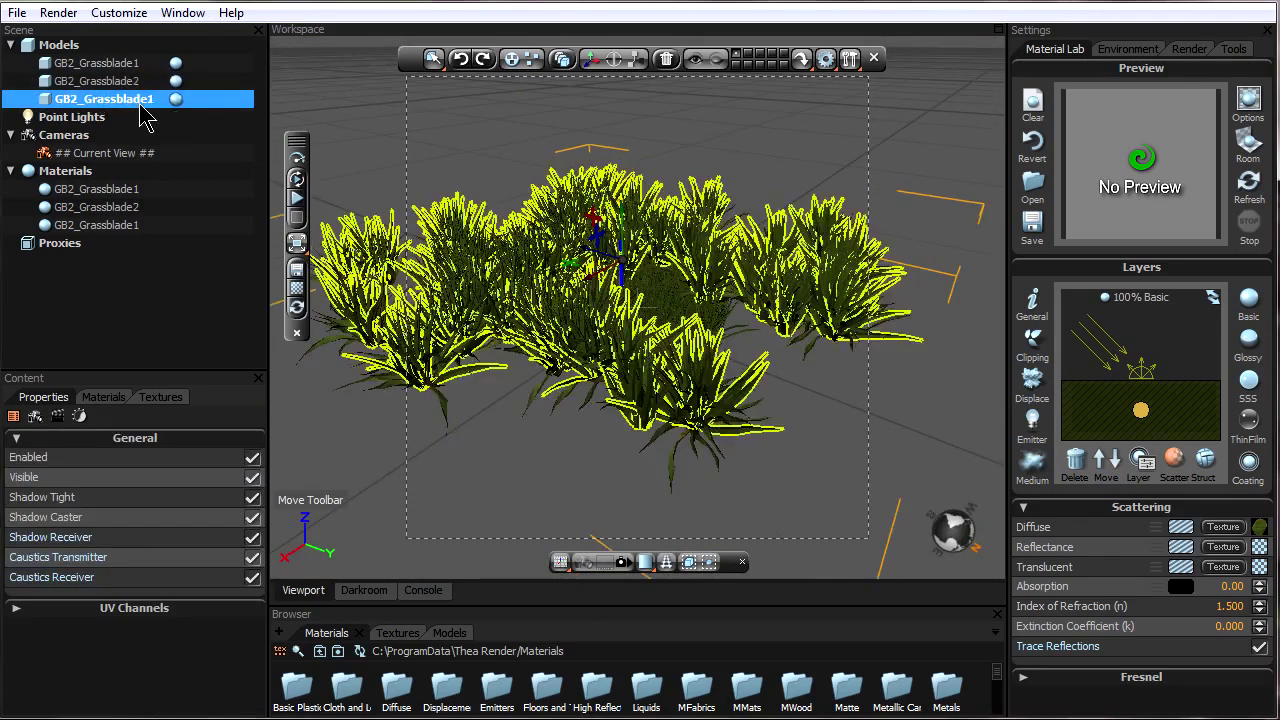
{"action": "left_click", "coordinate": [147, 84]}
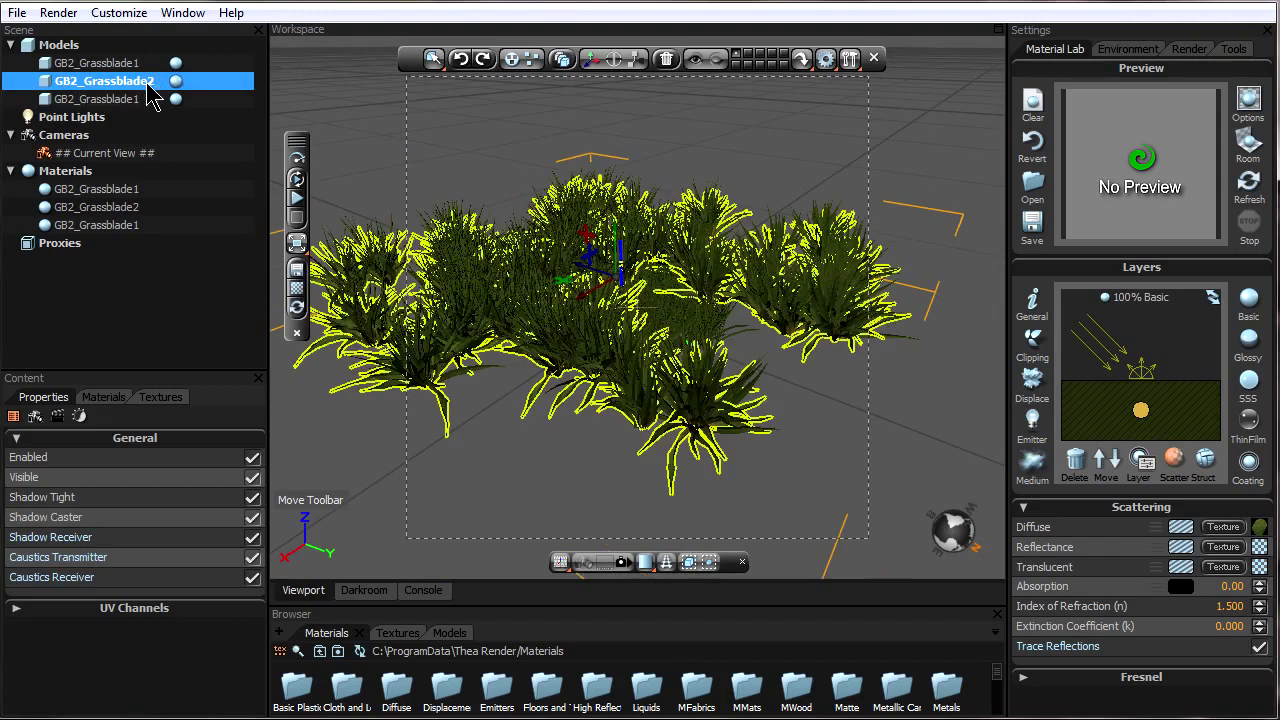
{"action": "left_click", "coordinate": [145, 99]}
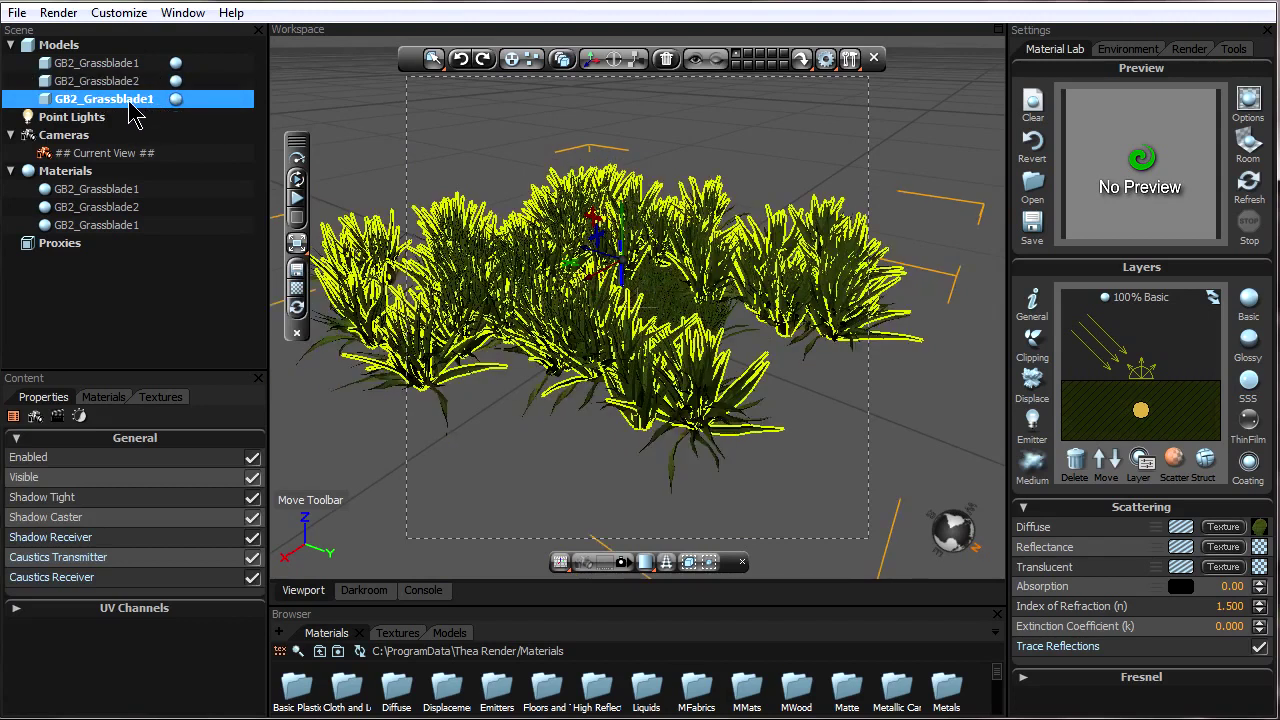
{"action": "left_click", "coordinate": [17, 12]}
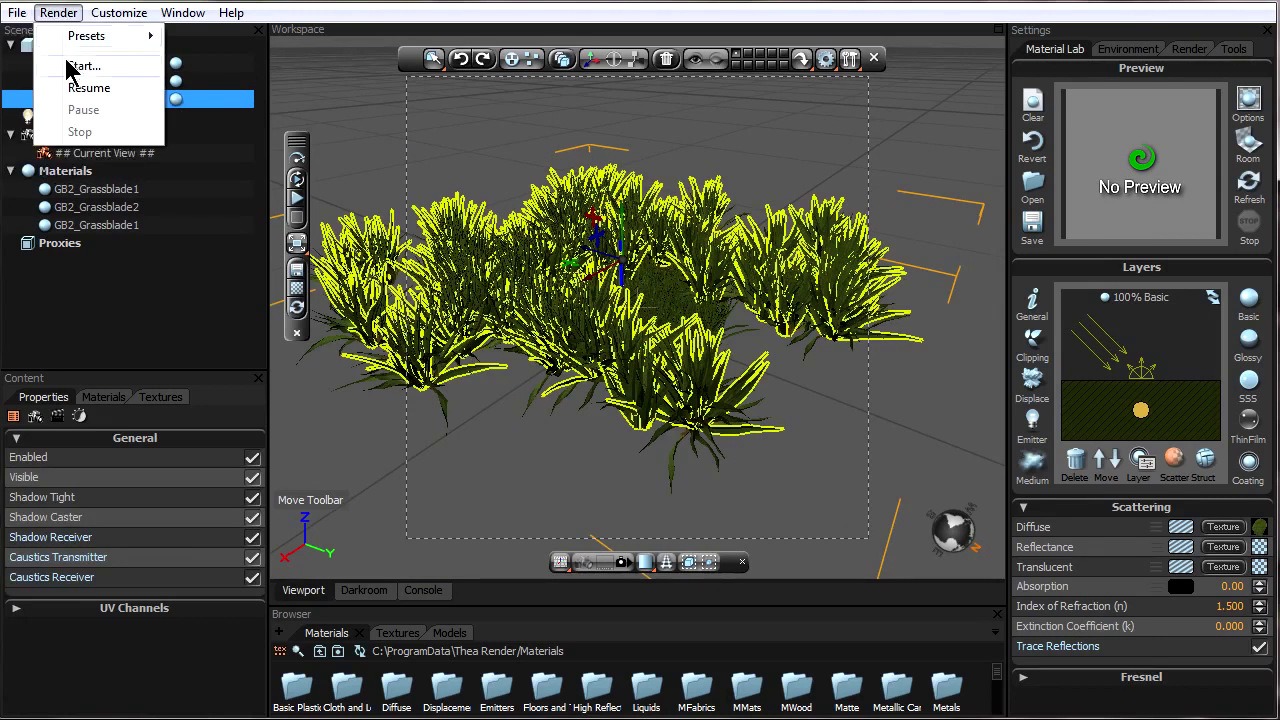
{"action": "left_click", "coordinate": [45, 33]}
{"action": "left_click", "coordinate": [432, 170]}
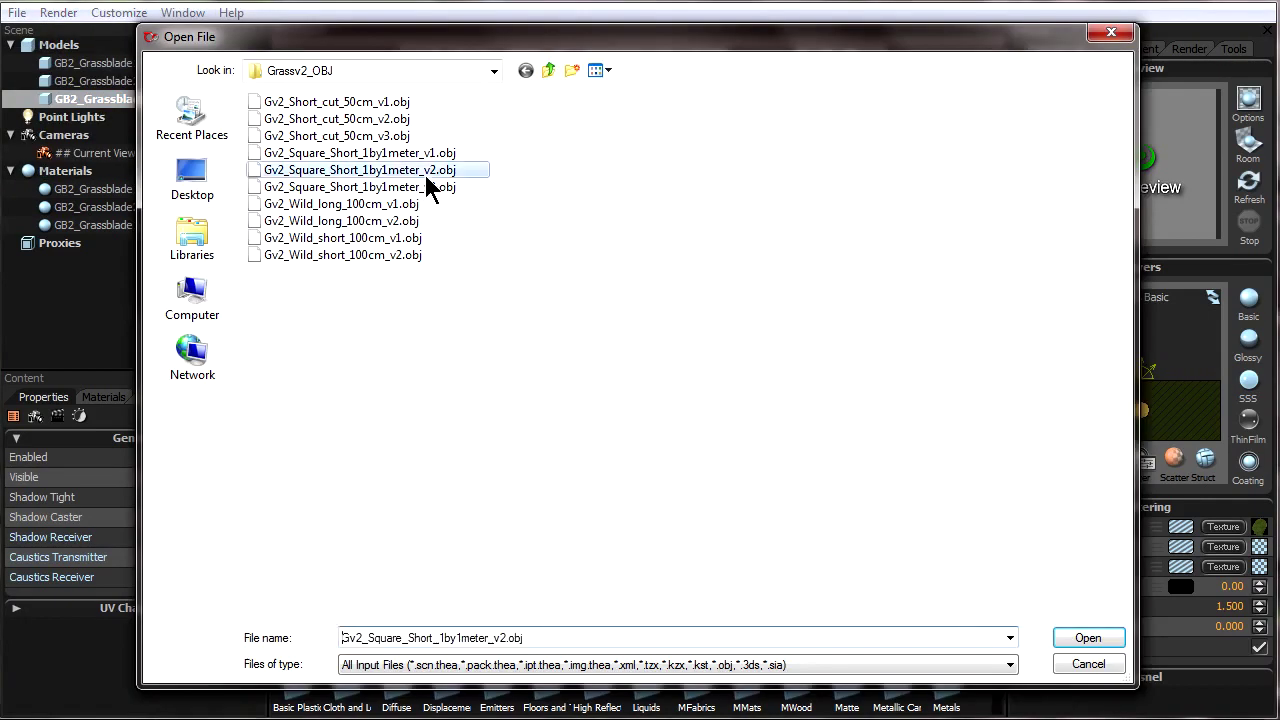
{"action": "left_click", "coordinate": [1095, 637]}
{"action": "left_click", "coordinate": [259, 283]}
{"action": "left_click", "coordinate": [368, 128]}
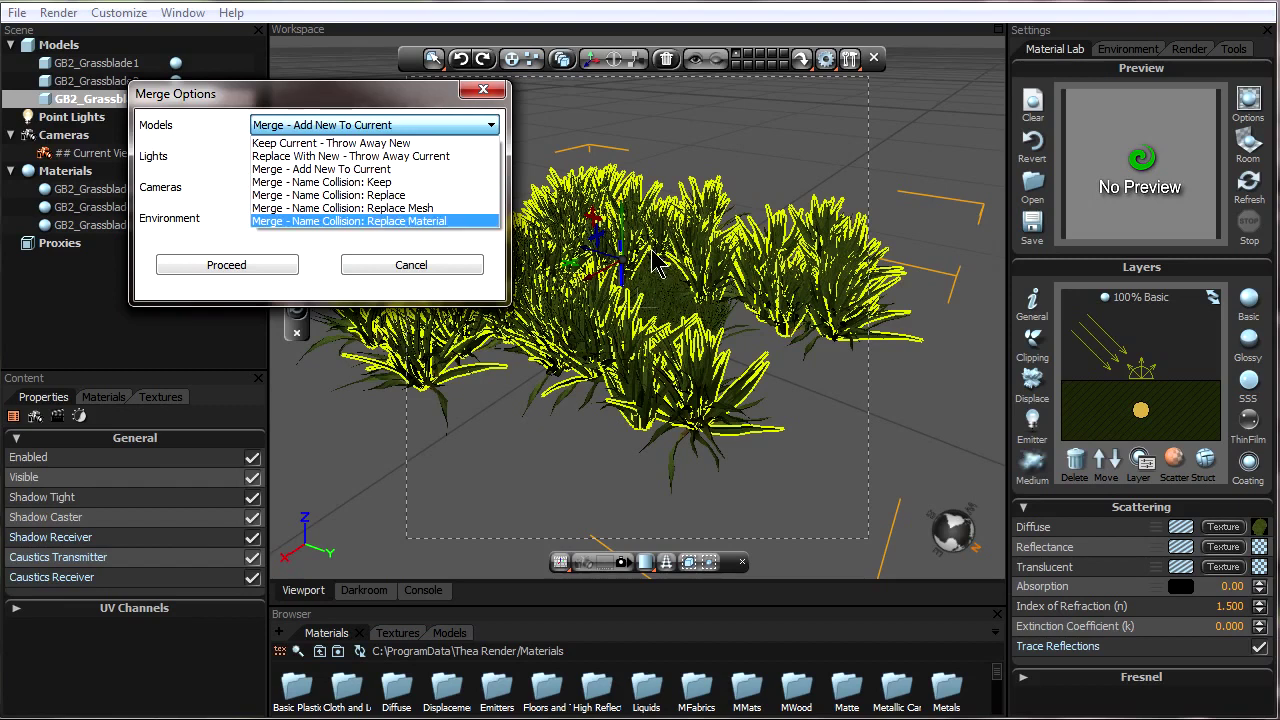
{"action": "left_click", "coordinate": [443, 271]}
{"action": "left_click", "coordinate": [443, 271]}
{"action": "left_click", "coordinate": [110, 64]}
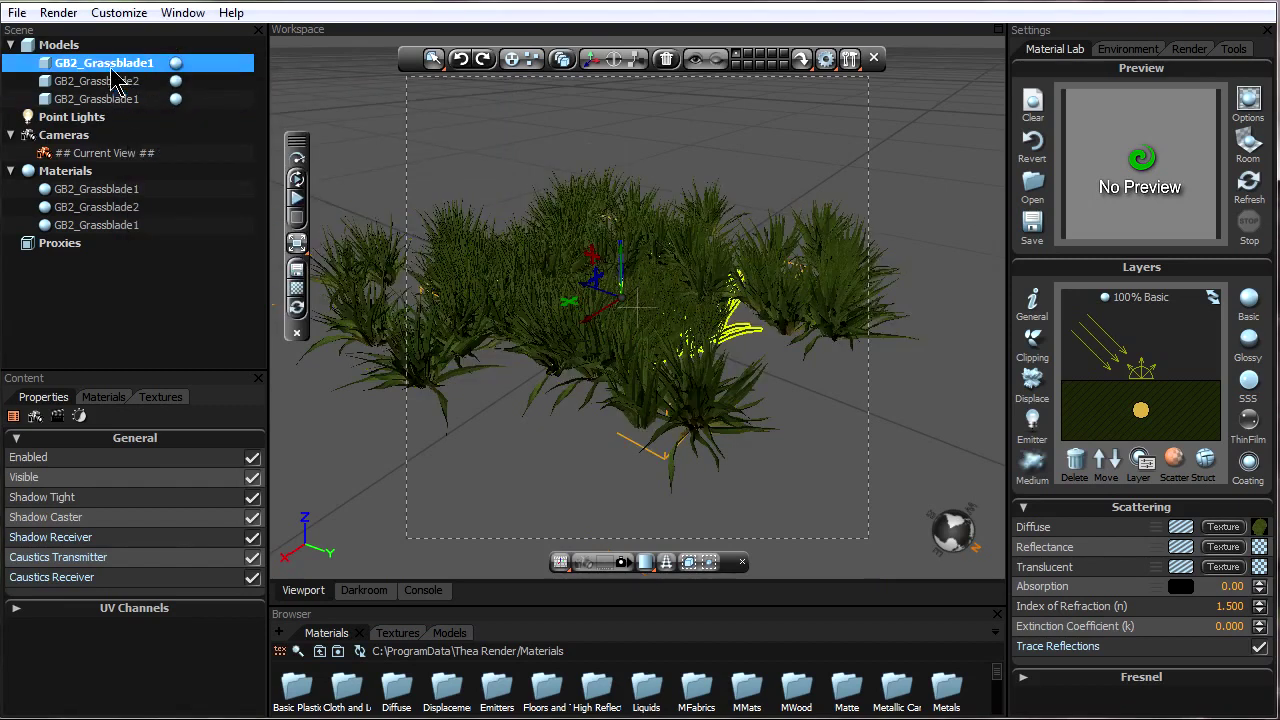
{"action": "left_click", "coordinate": [148, 100]}
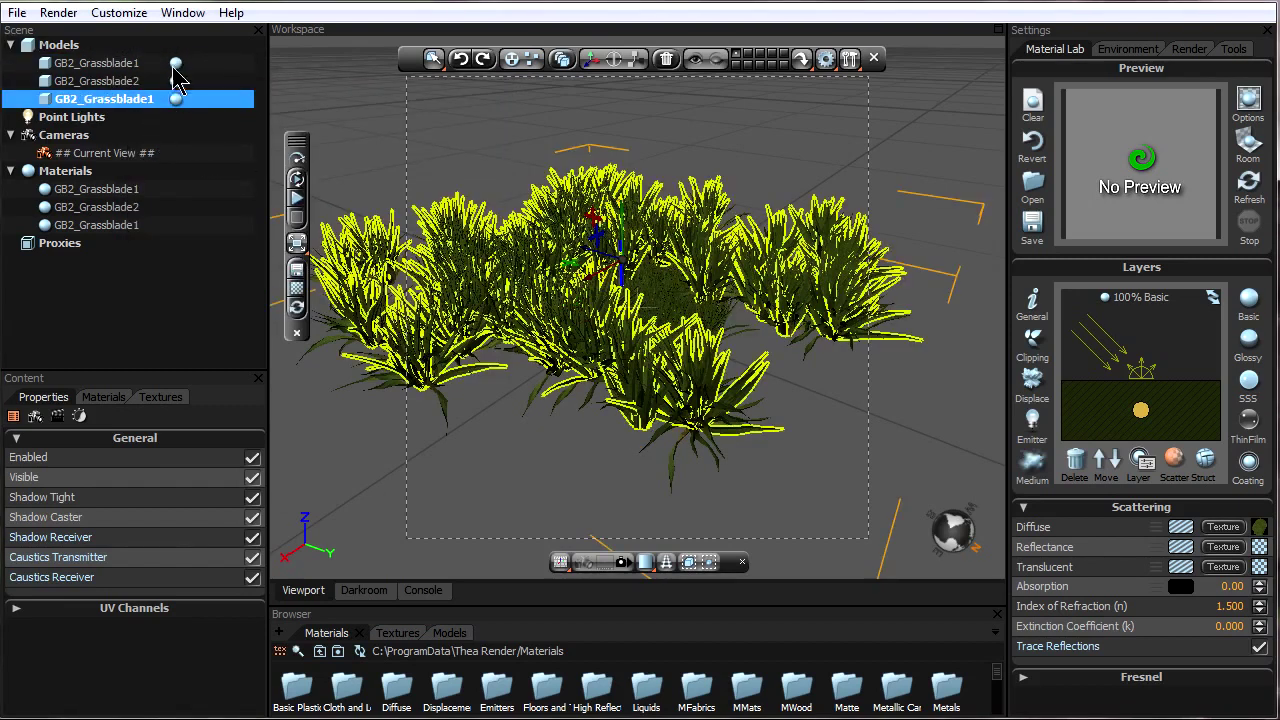
{"action": "left_click", "coordinate": [158, 64]}
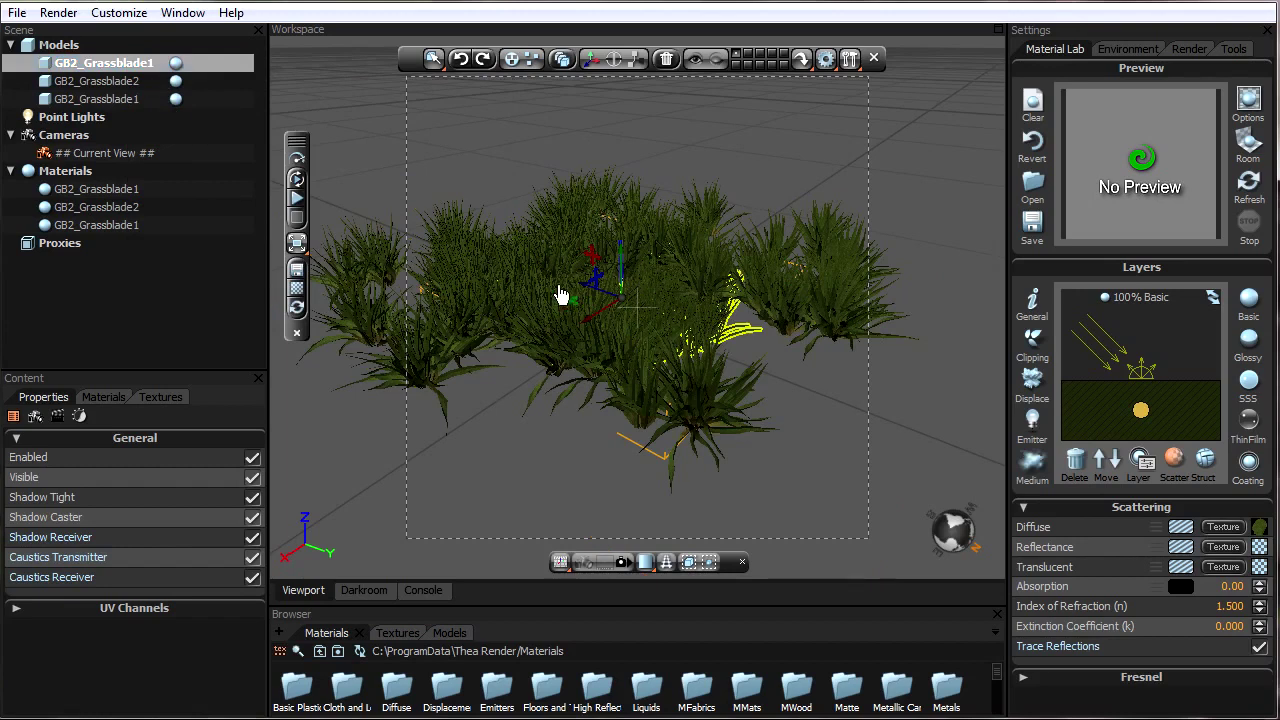
Move the selected square grass clump off to the right of the others
{"action": "left_click_drag", "start_coordinate": [585, 297], "coordinate": [894, 437]}
{"action": "left_click_drag", "start_coordinate": [729, 357], "coordinate": [623, 334]}
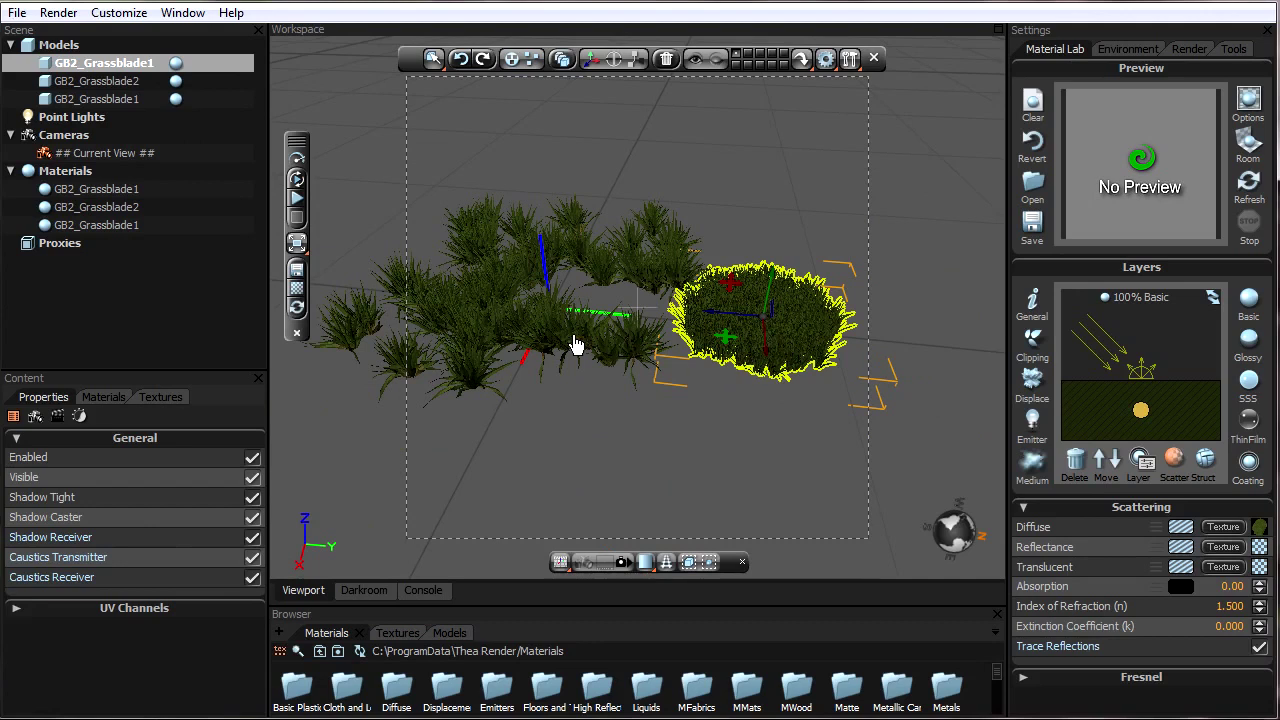
{"action": "scroll", "coordinate": [677, 372], "scroll_direction": "up", "scroll_amount": 3}
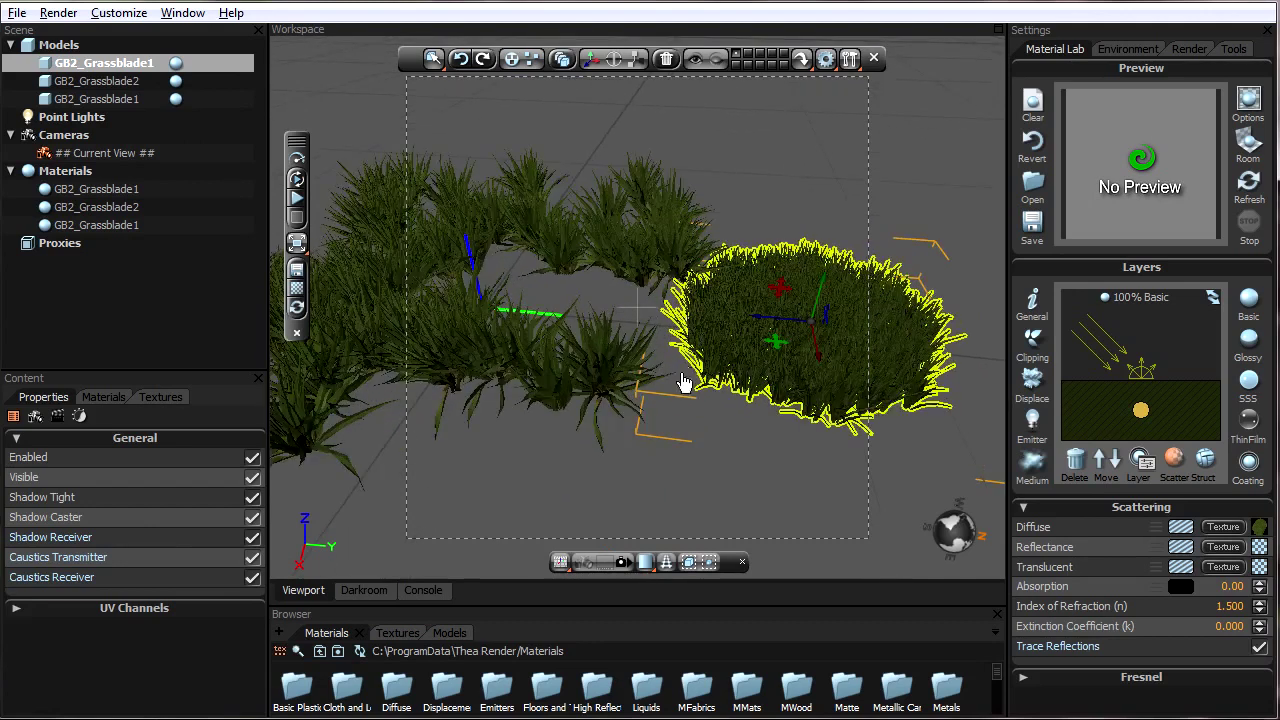
{"action": "left_click_drag", "start_coordinate": [683, 382], "coordinate": [714, 281]}
Insert an infinite ground plane (IPlane) under the grass
{"action": "left_click", "coordinate": [800, 59]}
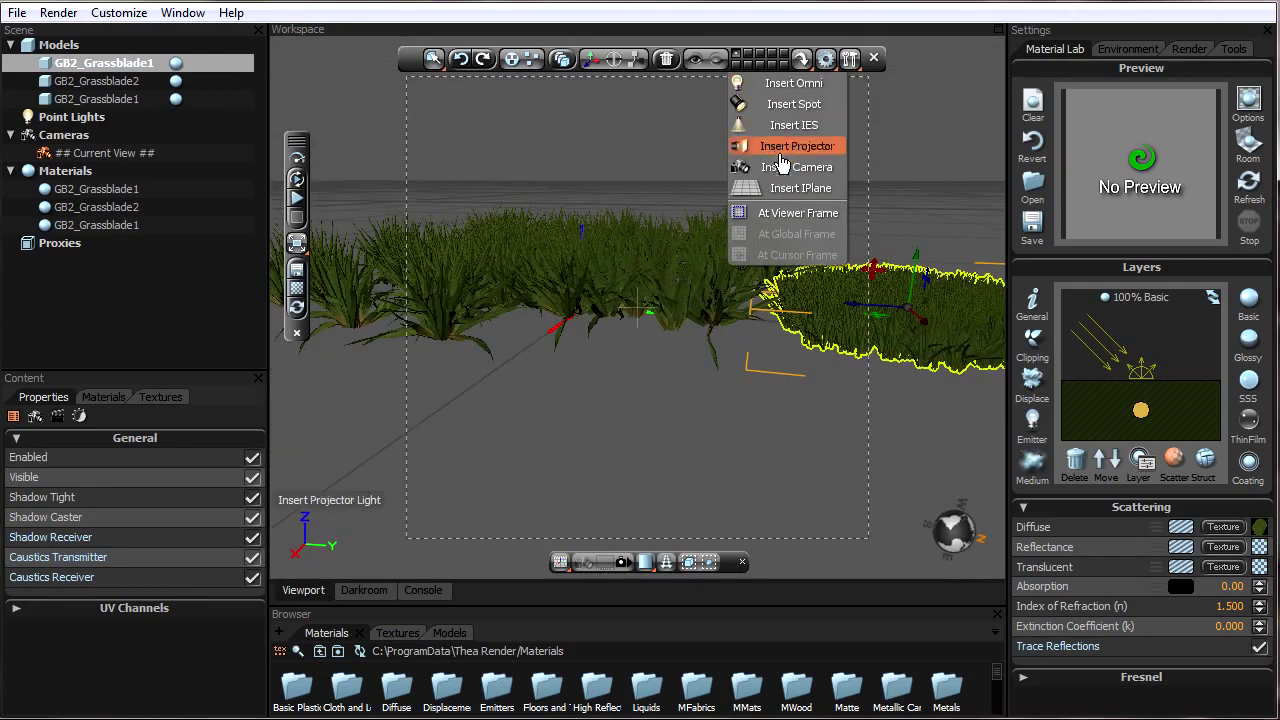
{"action": "left_click", "coordinate": [779, 191]}
{"action": "left_click_drag", "start_coordinate": [741, 354], "coordinate": [794, 294]}
Group two grass models into New Group and select it
{"action": "left_click", "coordinate": [149, 98]}
{"action": "left_click", "coordinate": [104, 80], "text": "ctrl"}
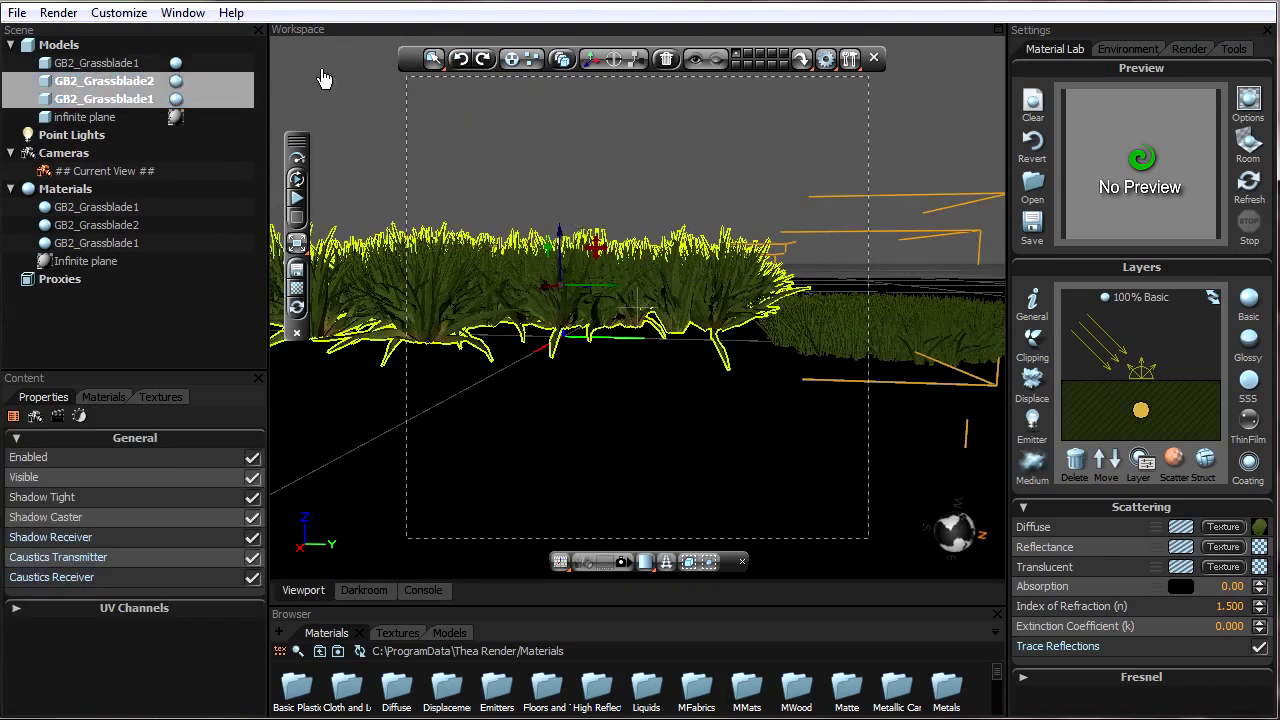
{"action": "left_click", "coordinate": [528, 62]}
{"action": "left_click", "coordinate": [99, 81]}
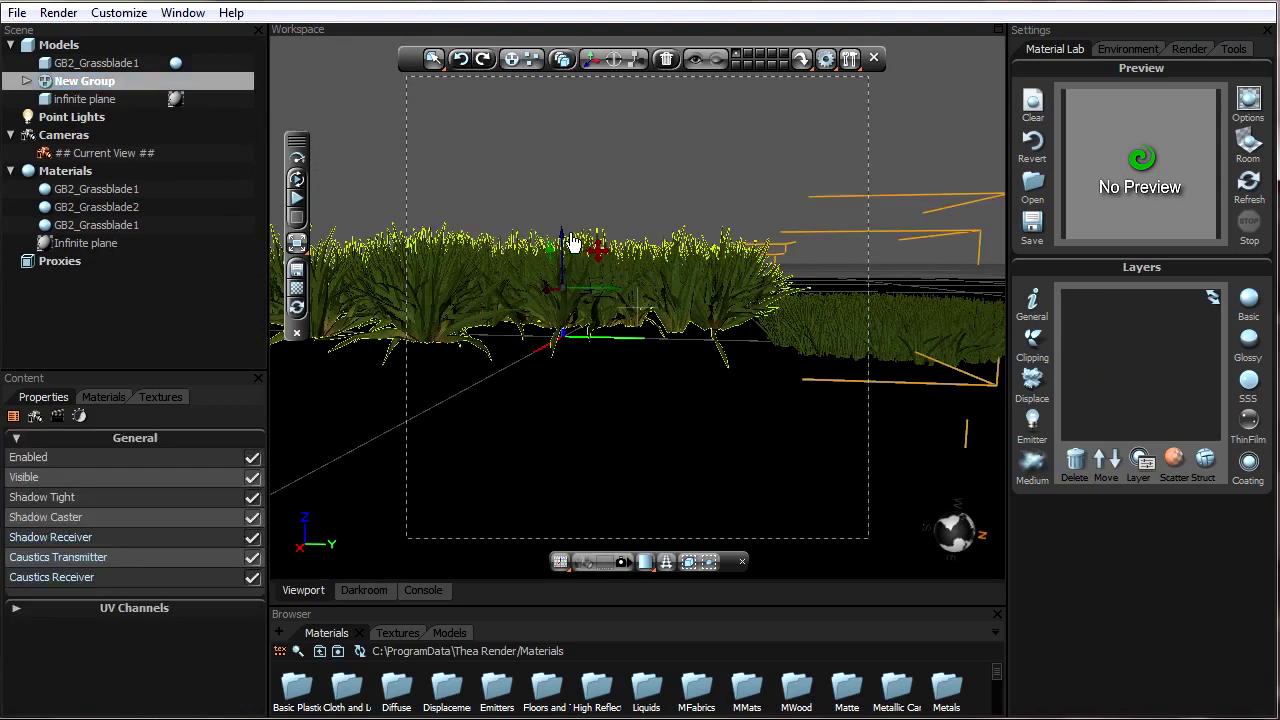
{"action": "left_click_drag", "start_coordinate": [565, 248], "coordinate": [432, 382]}
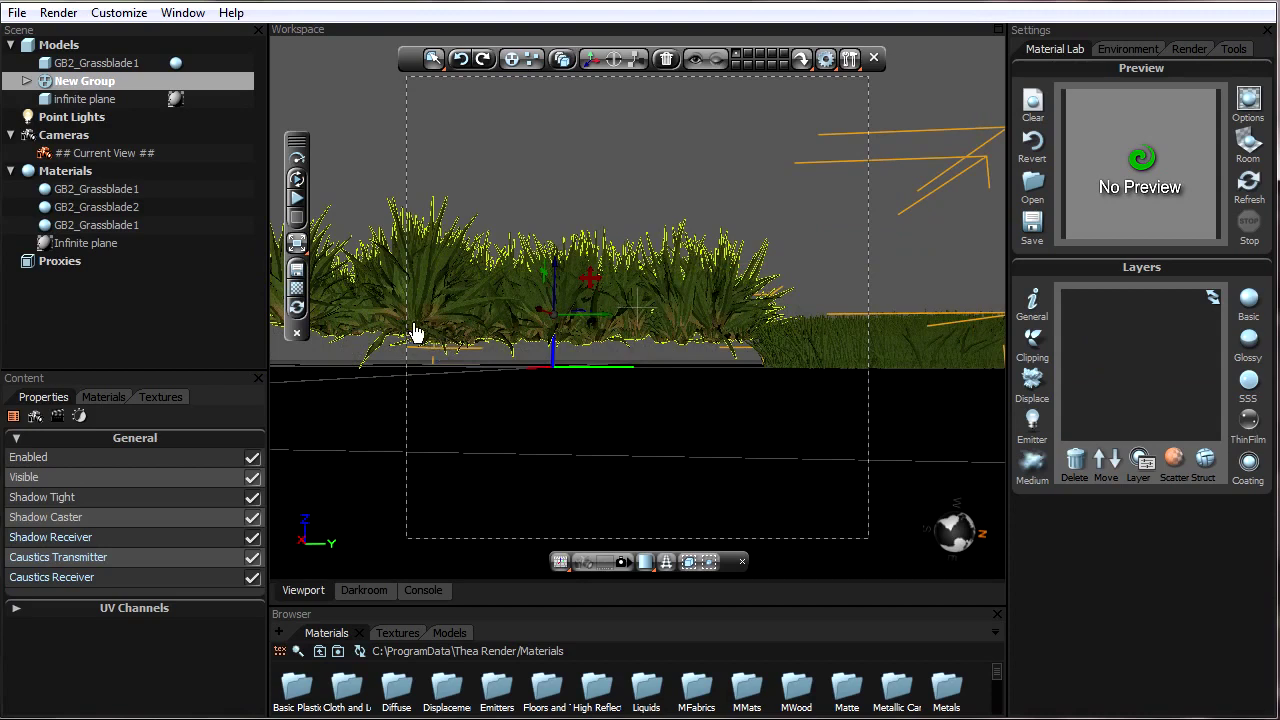
Open Gv2_Square_Short_1by1meter_v2.obj but cancel the import, then lower New Group onto the plane
{"action": "left_click", "coordinate": [17, 12]}
{"action": "left_click", "coordinate": [45, 37]}
{"action": "left_click", "coordinate": [419, 168]}
{"action": "double_click", "coordinate": [419, 168]}
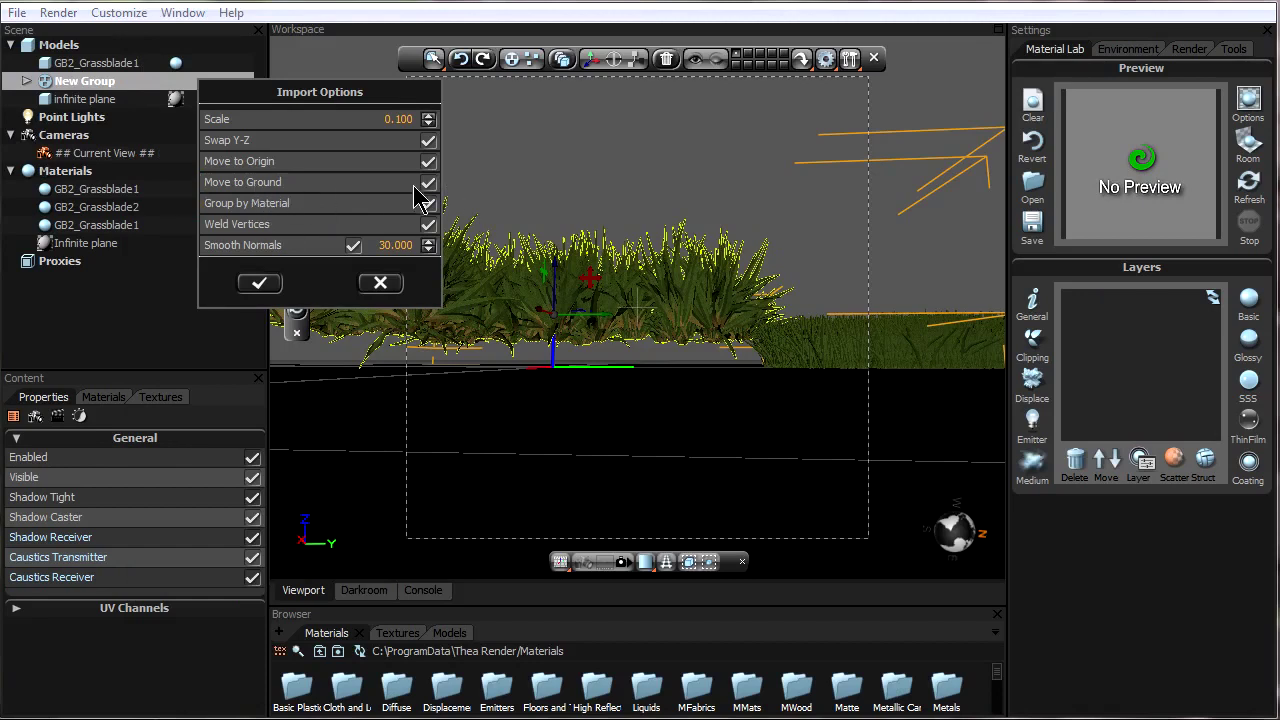
{"action": "left_click", "coordinate": [392, 285]}
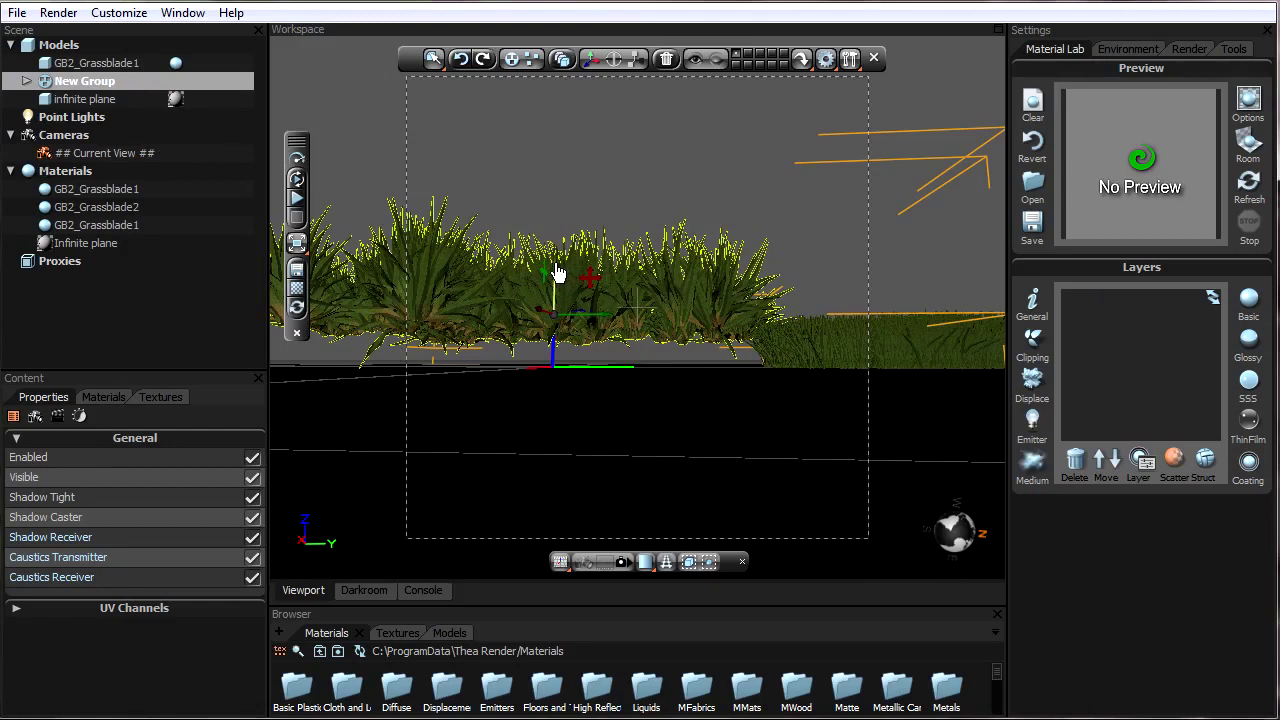
{"action": "left_click_drag", "start_coordinate": [558, 274], "coordinate": [650, 290]}
{"action": "left_click", "coordinate": [749, 286]}
Turn off auto-refresh and enable Physical Sky in the Environment settings to add a sun
{"action": "left_click", "coordinate": [296, 217]}
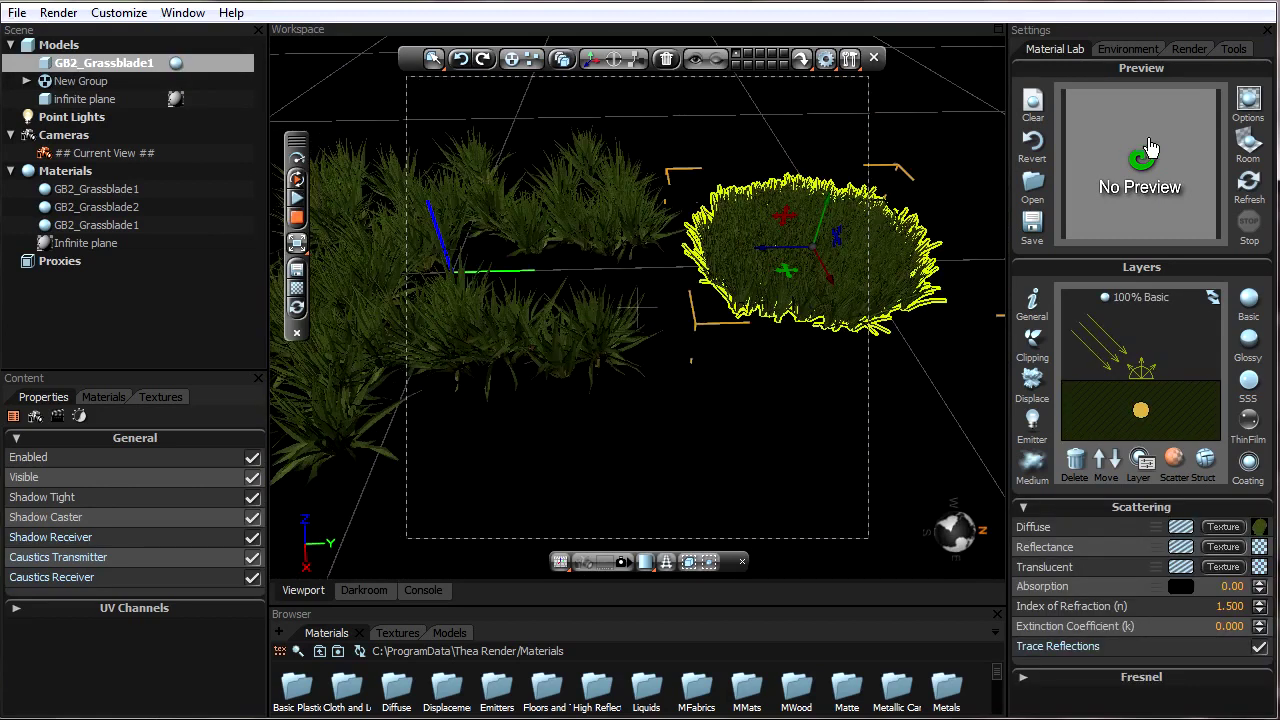
{"action": "left_click", "coordinate": [1122, 49]}
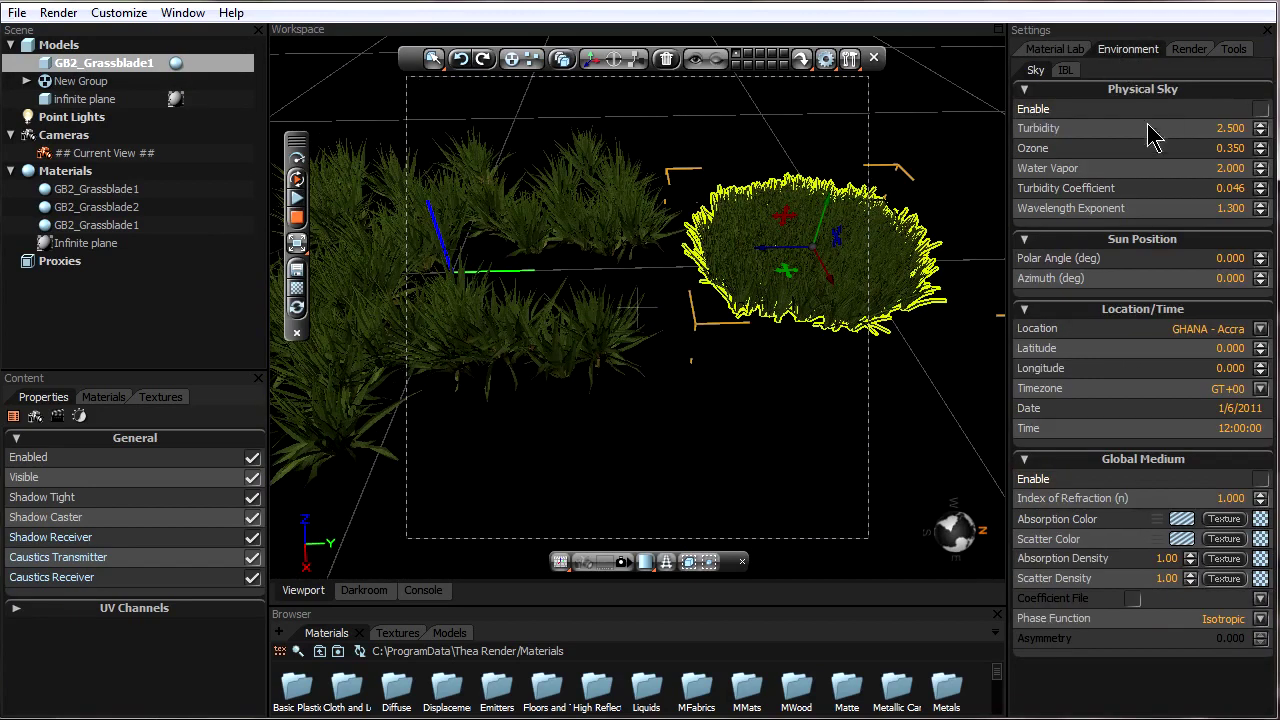
{"action": "left_click", "coordinate": [1261, 109]}
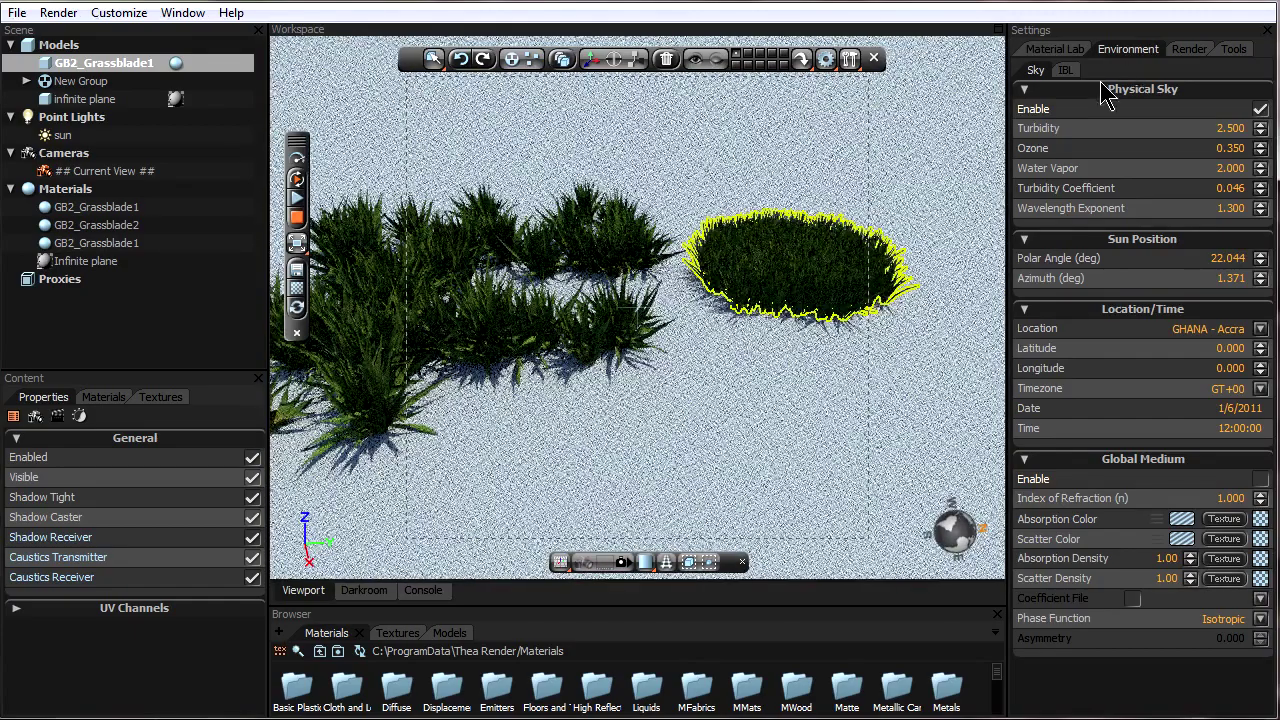
{"action": "left_click", "coordinate": [1055, 49]}
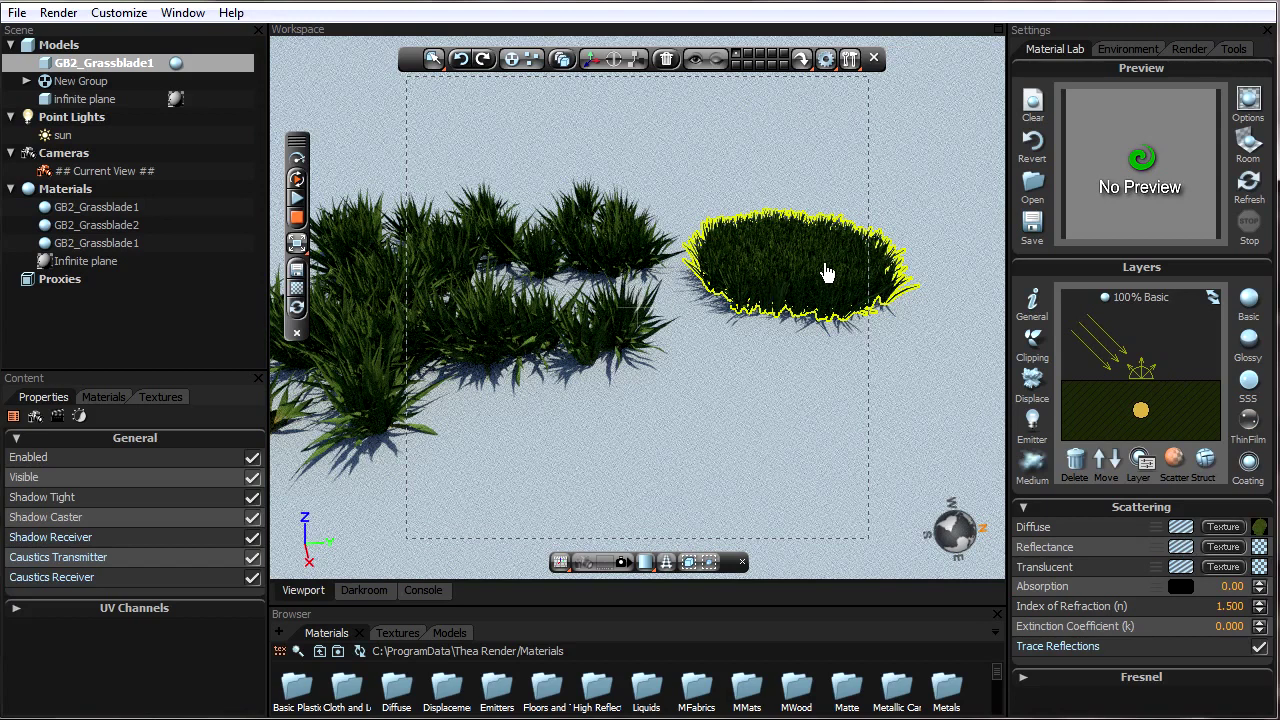
Set the grass material's Translucent colour to green RGB 69/89/30 in the Color Lab
{"action": "right_click_drag", "start_coordinate": [760, 274], "coordinate": [605, 300]}
{"action": "scroll", "coordinate": [605, 300], "scroll_direction": "up", "scroll_amount": 3}
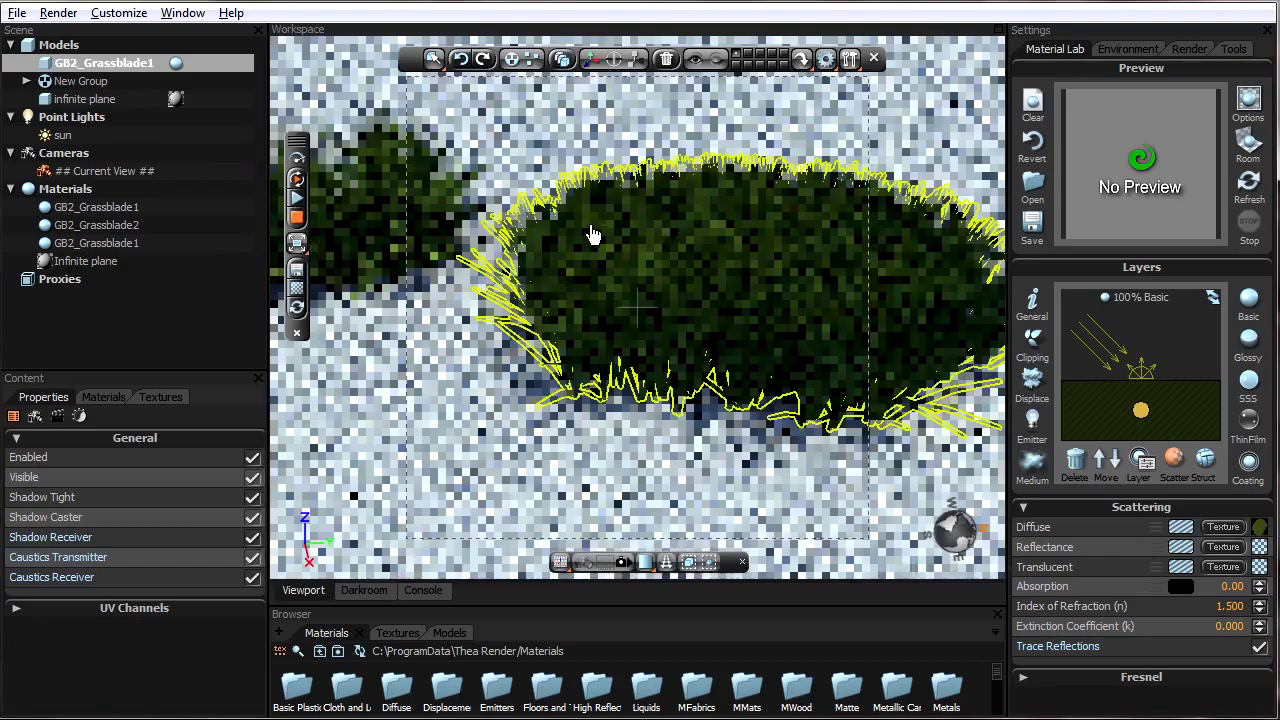
{"action": "right_click_drag", "start_coordinate": [592, 234], "coordinate": [524, 252]}
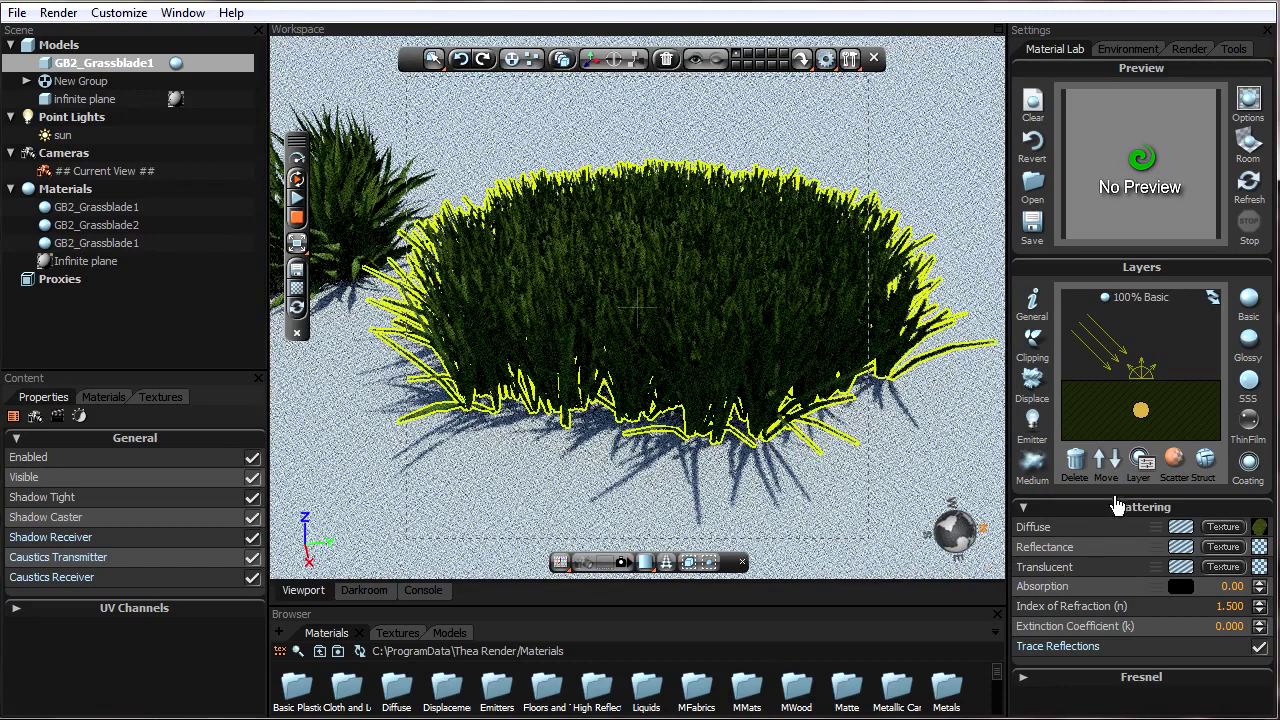
{"action": "left_click", "coordinate": [1179, 567]}
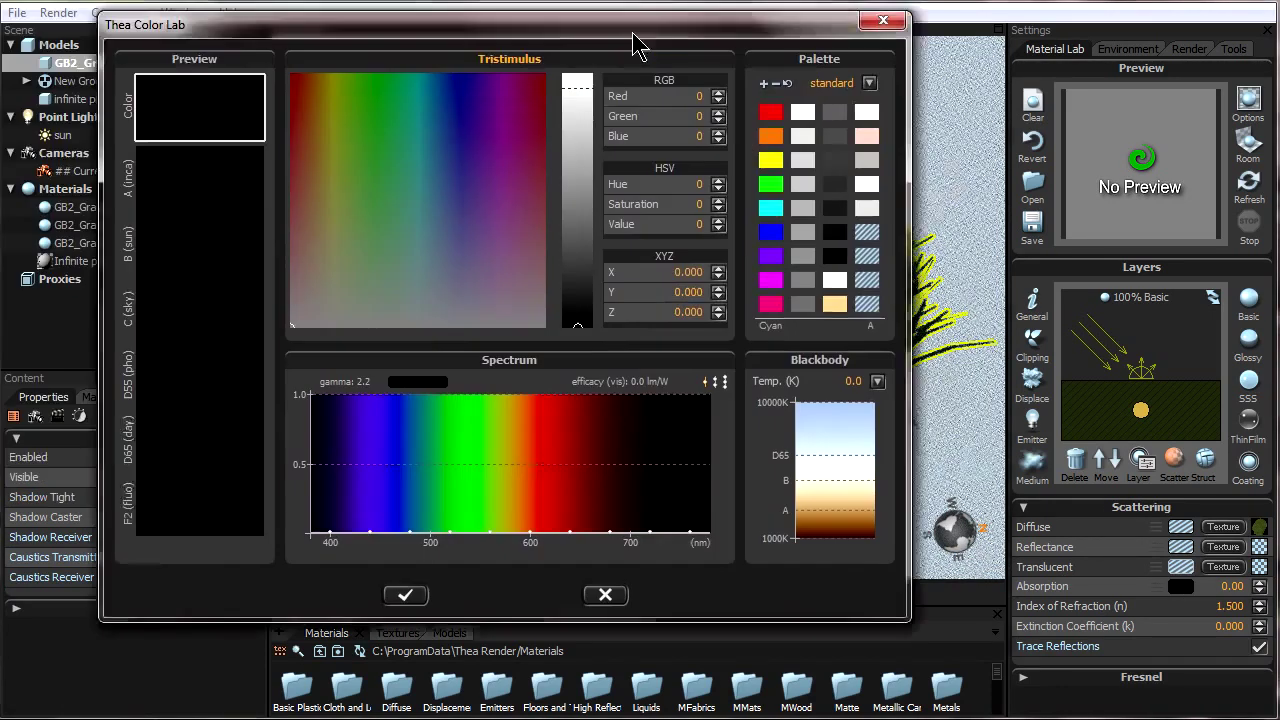
{"action": "left_click_drag", "start_coordinate": [634, 34], "coordinate": [768, 82]}
{"action": "left_click", "coordinate": [466, 201]}
{"action": "left_click", "coordinate": [699, 281]}
{"action": "key", "text": "Return"}
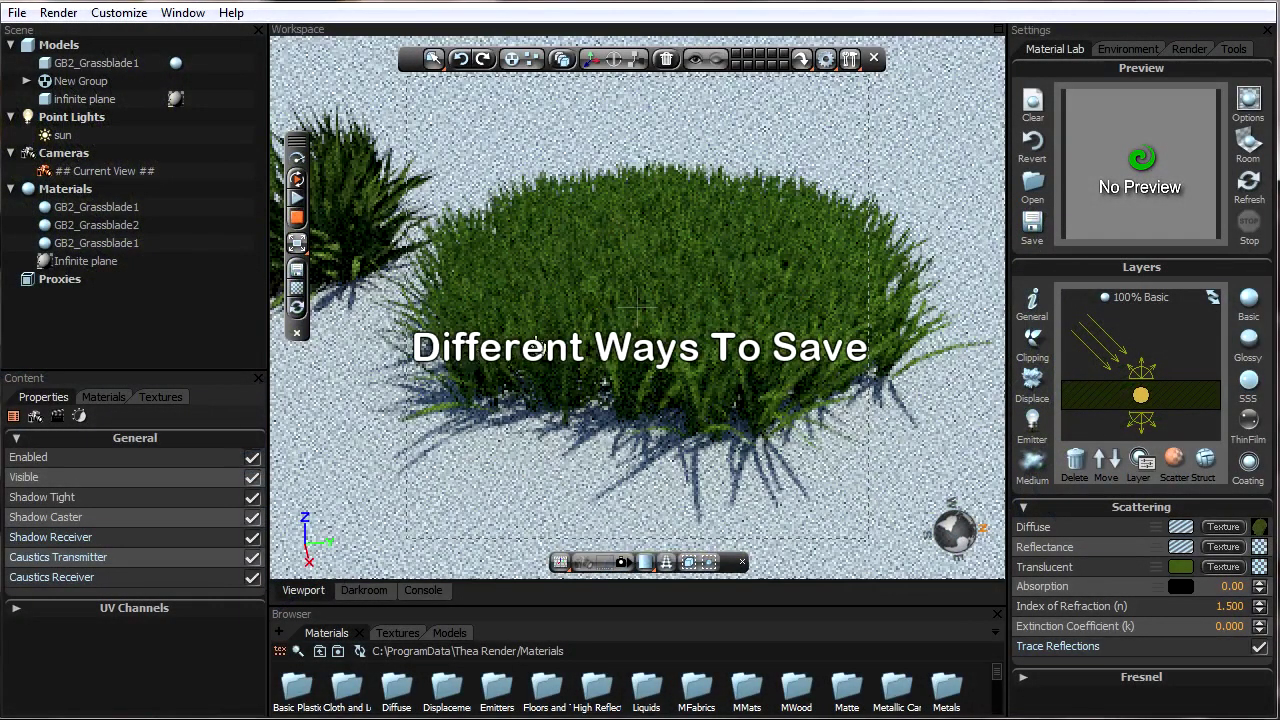
Set the ## Current View ## camera's f-number to Pinhole, then stop the interactive render
{"action": "left_click", "coordinate": [100, 171]}
{"action": "left_click", "coordinate": [46, 432]}
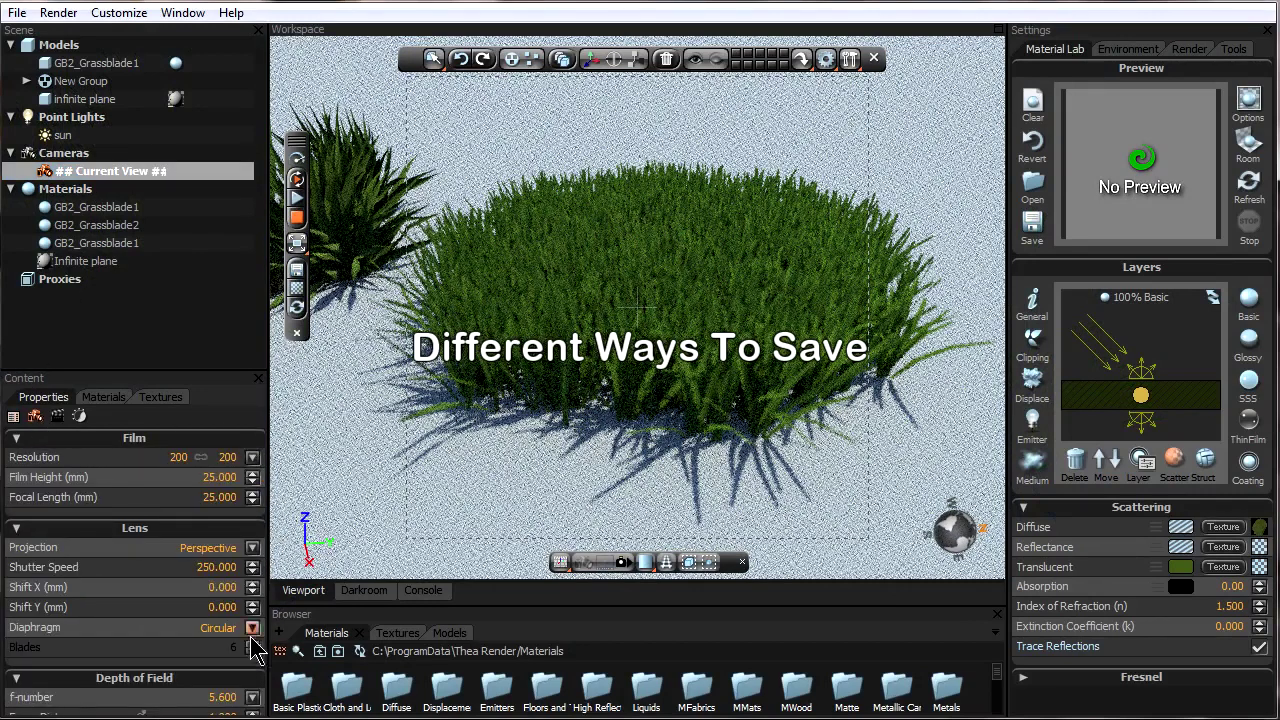
{"action": "left_click", "coordinate": [251, 697]}
{"action": "left_click", "coordinate": [158, 700]}
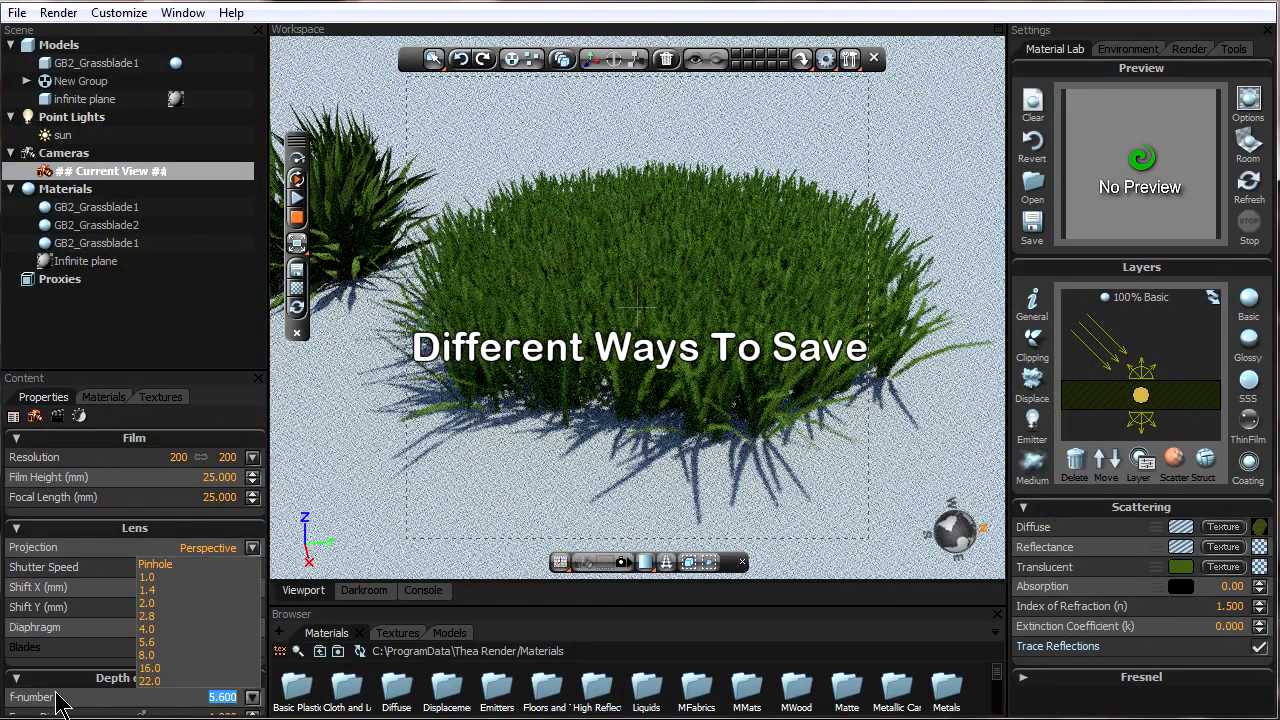
{"action": "left_click", "coordinate": [252, 697]}
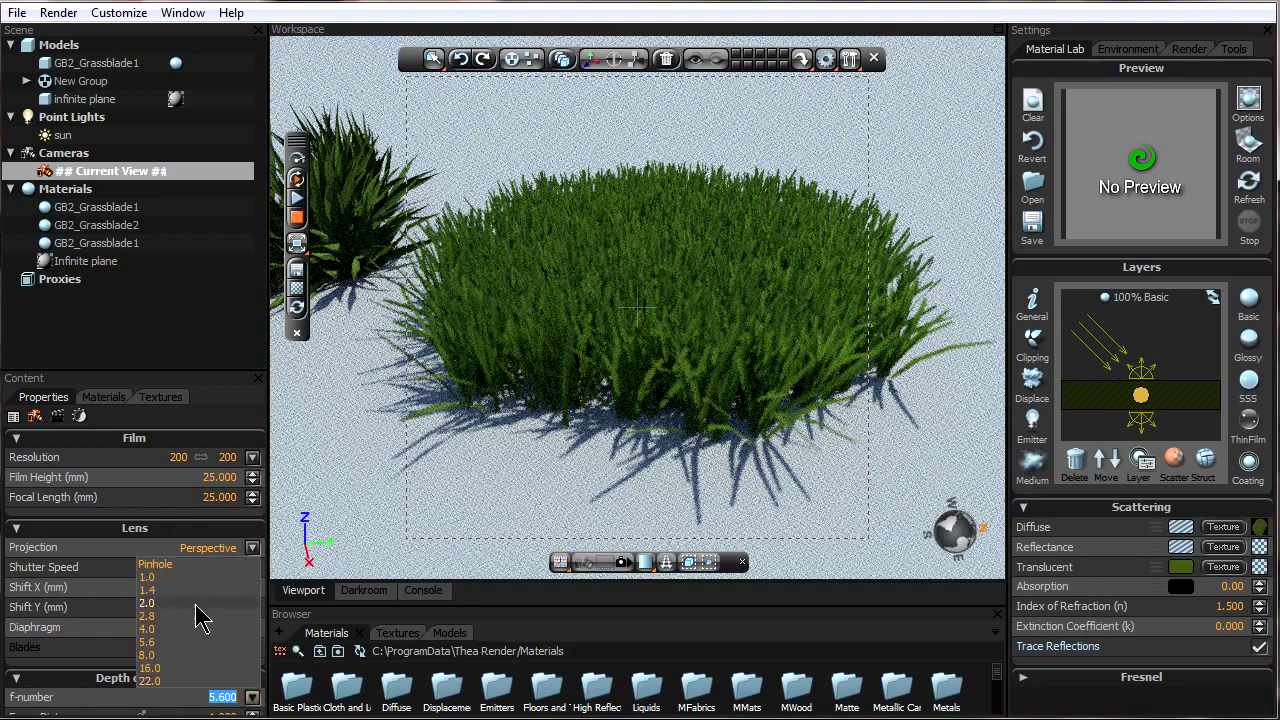
{"action": "left_click", "coordinate": [171, 571]}
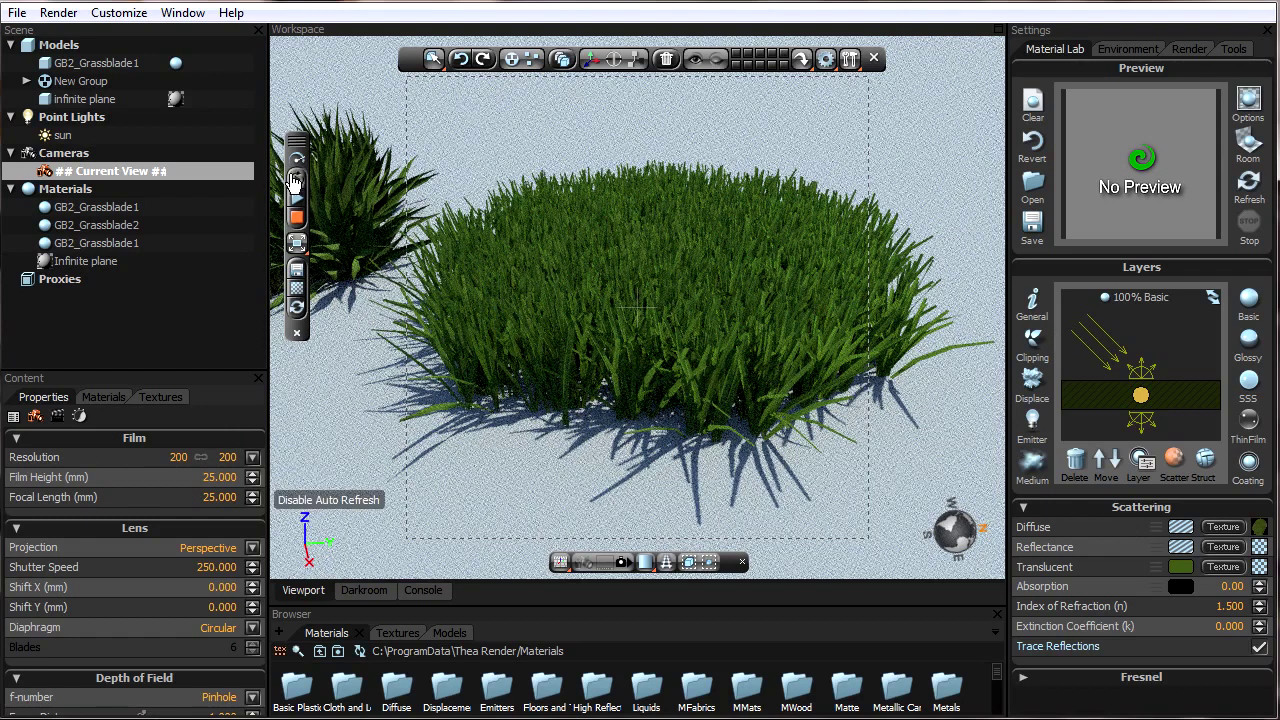
{"action": "left_click", "coordinate": [296, 217]}
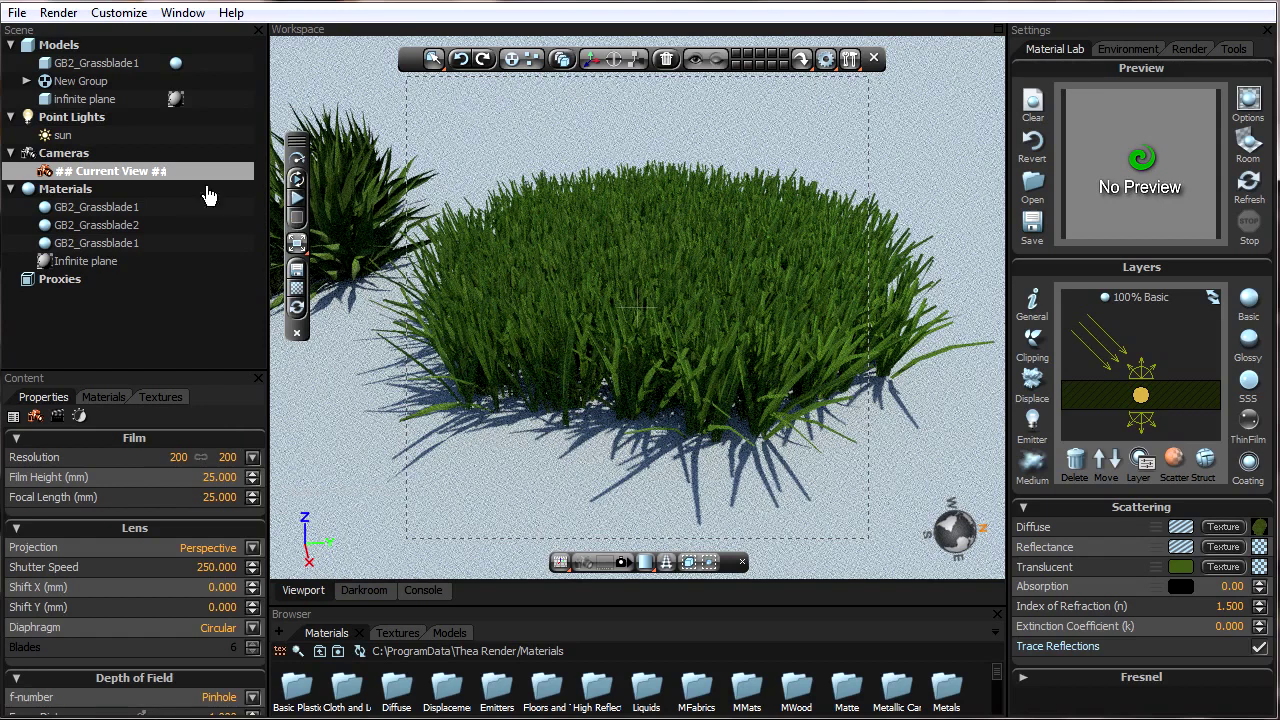
Bring up Save As and view the list of scene file formats
{"action": "left_click", "coordinate": [17, 13]}
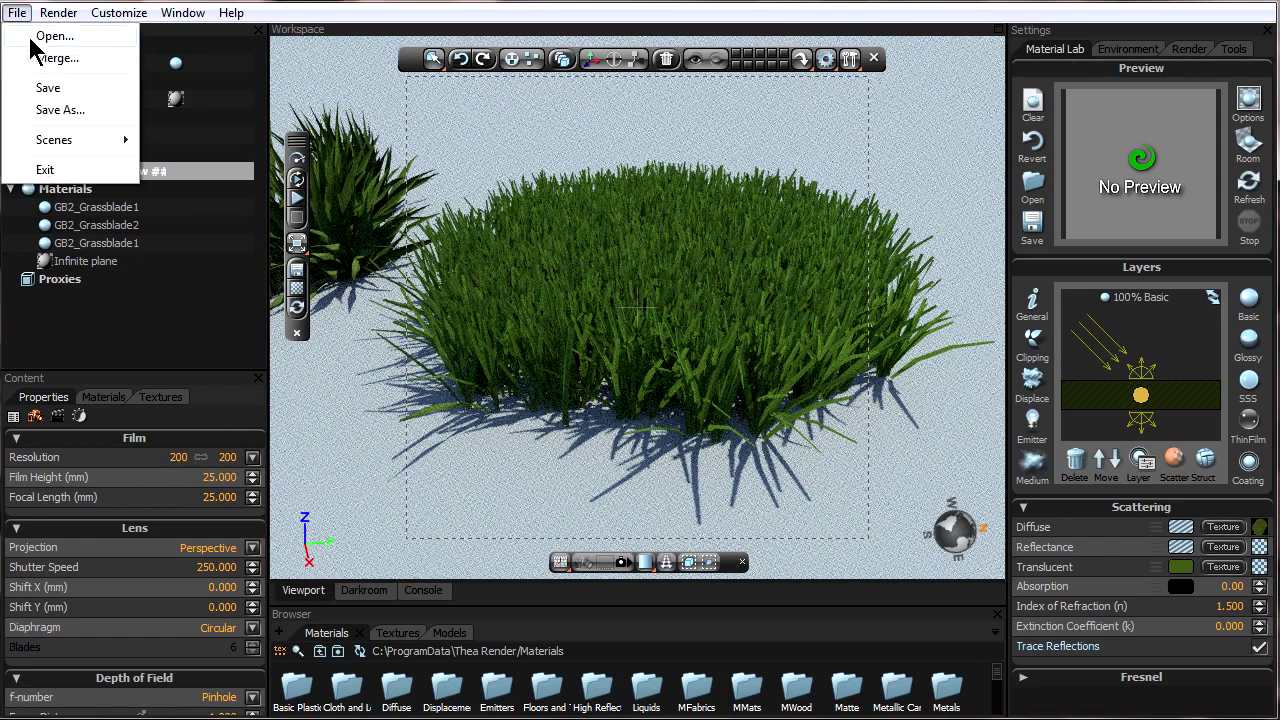
{"action": "left_click", "coordinate": [40, 106]}
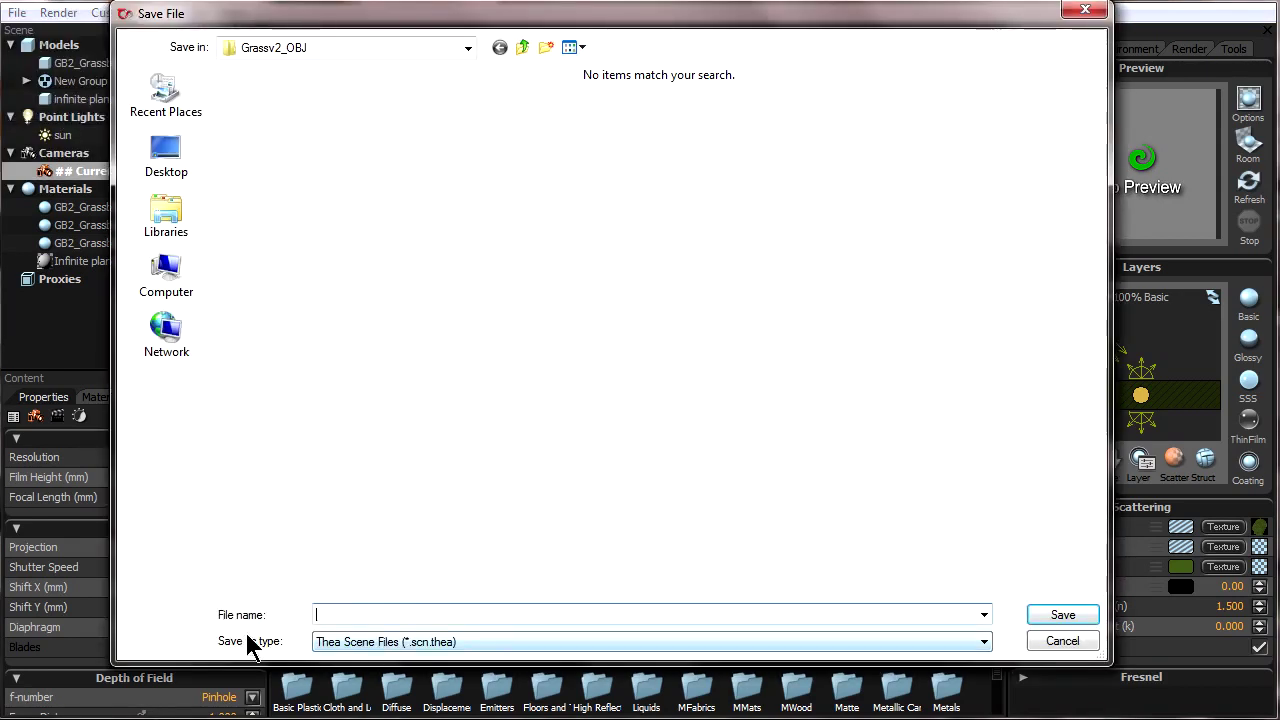
{"action": "left_click", "coordinate": [345, 643]}
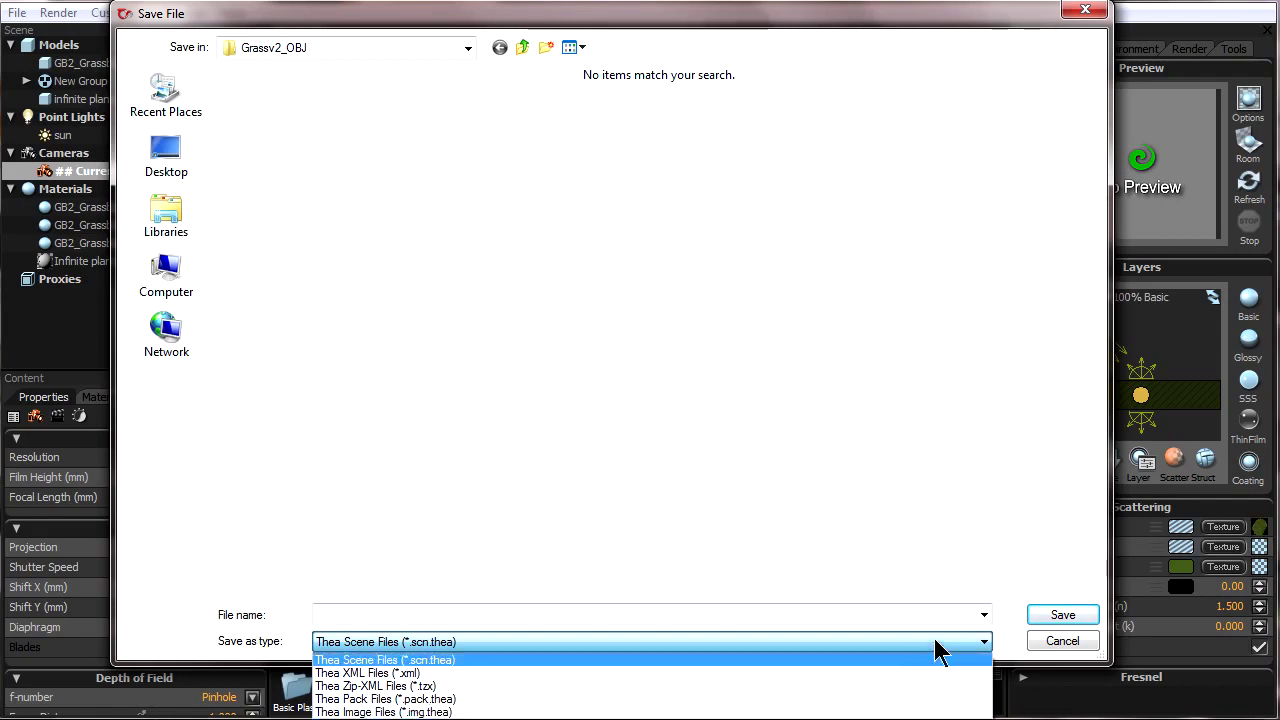
Cancel the save without saving and show the Darkroom render output
{"action": "left_click", "coordinate": [1049, 641]}
{"action": "left_click", "coordinate": [1049, 641]}
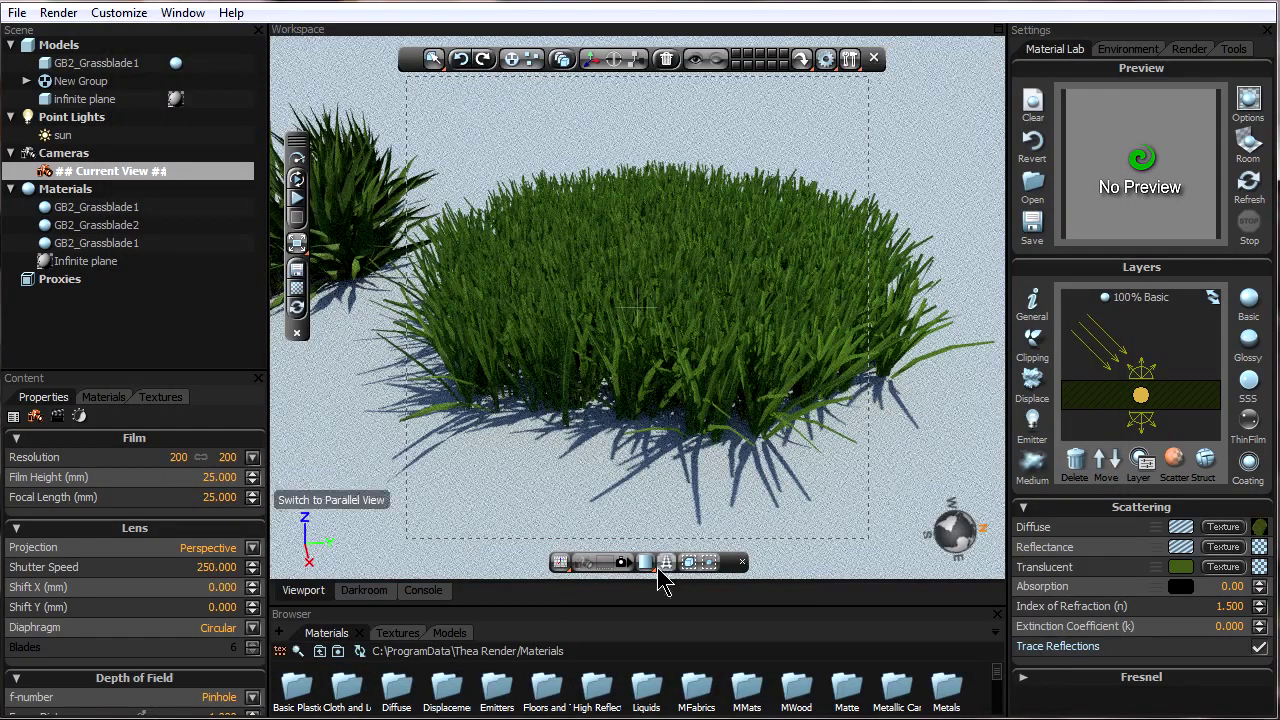
{"action": "left_click", "coordinate": [365, 591]}
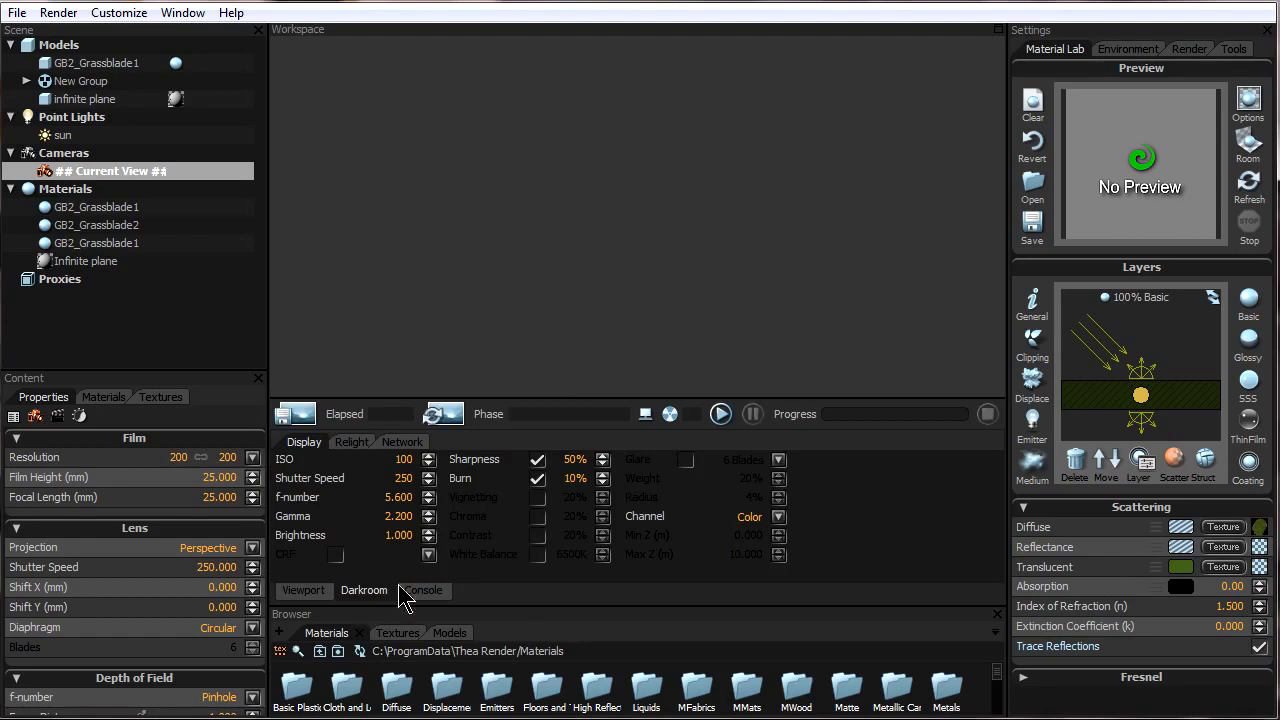
Choose Thea Image Files (*.img.thea) in the Darkroom image save dialog, then cancel
{"action": "left_click", "coordinate": [296, 414]}
{"action": "left_click", "coordinate": [379, 650]}
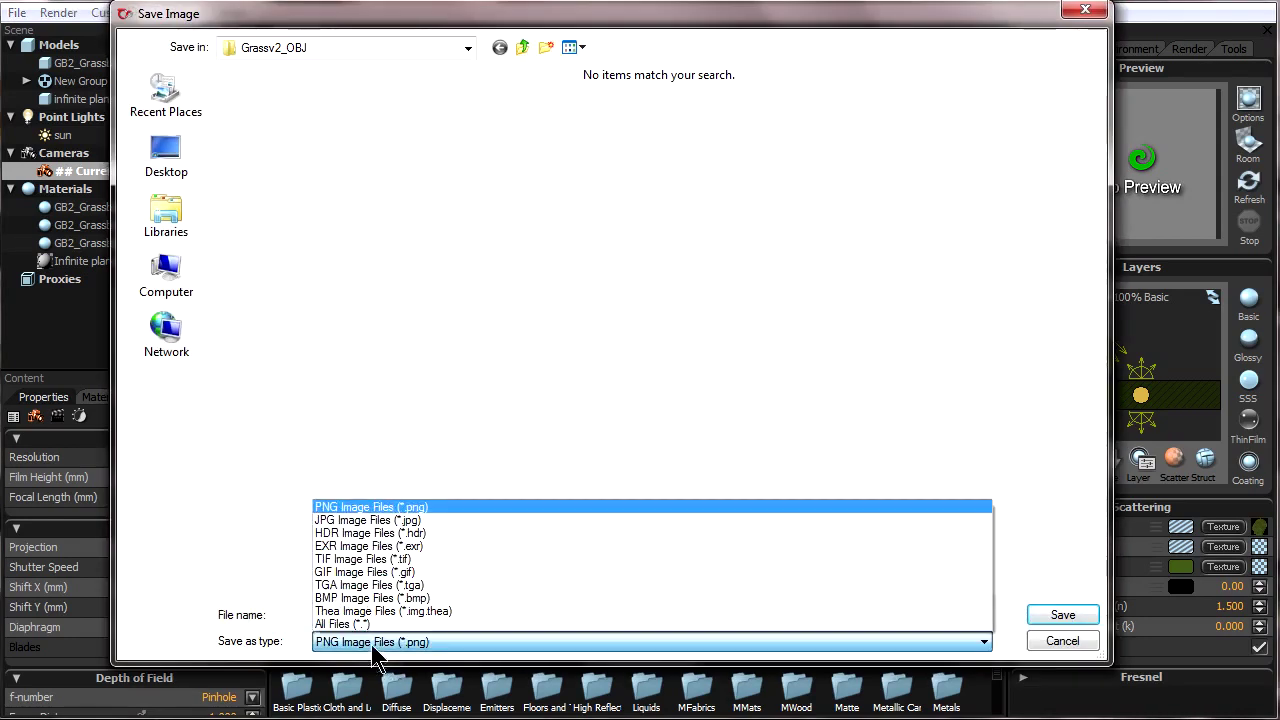
{"action": "left_click", "coordinate": [356, 609]}
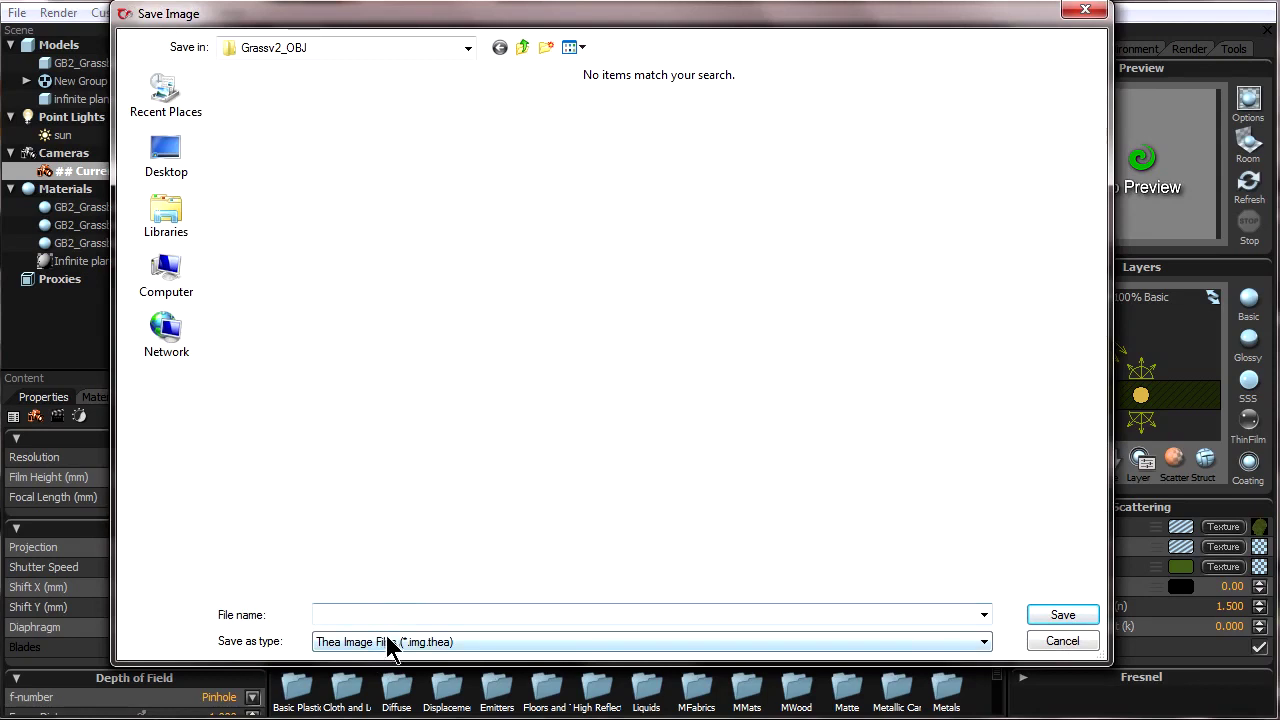
{"action": "left_click", "coordinate": [1055, 641]}
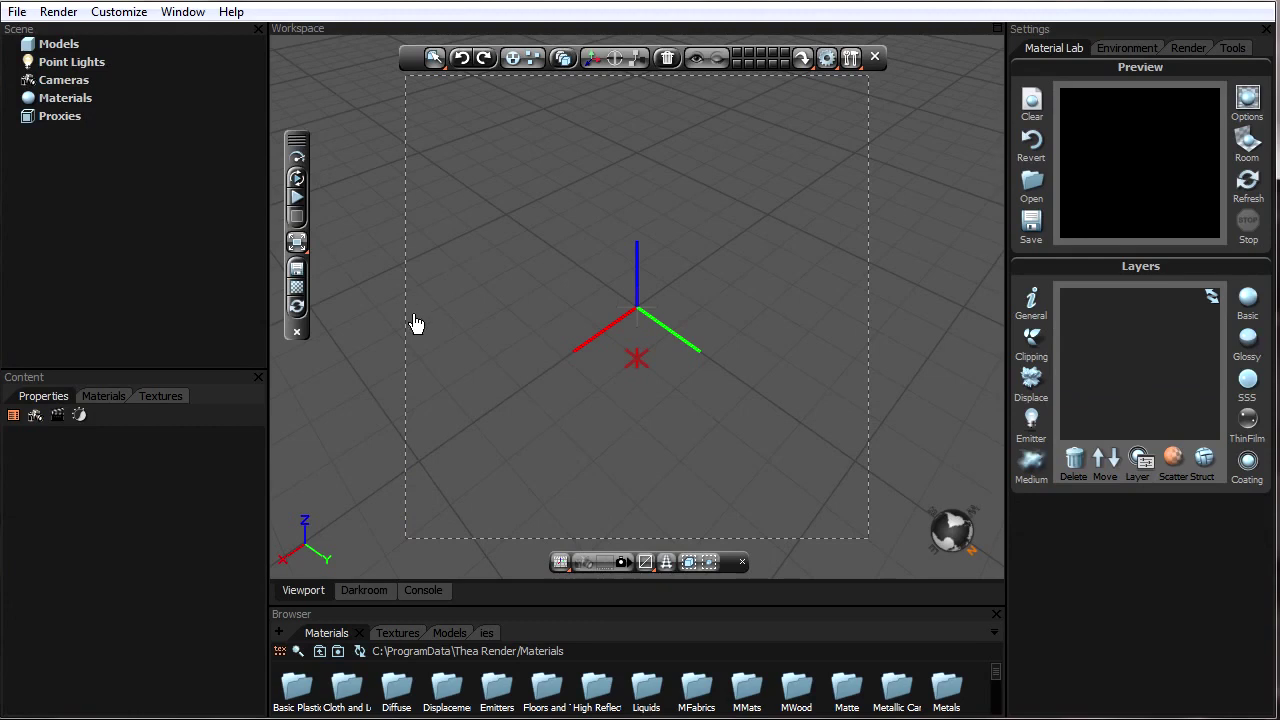
Open the blue mat1.scn.thea scene from the File menu
{"action": "left_click", "coordinate": [366, 591]}
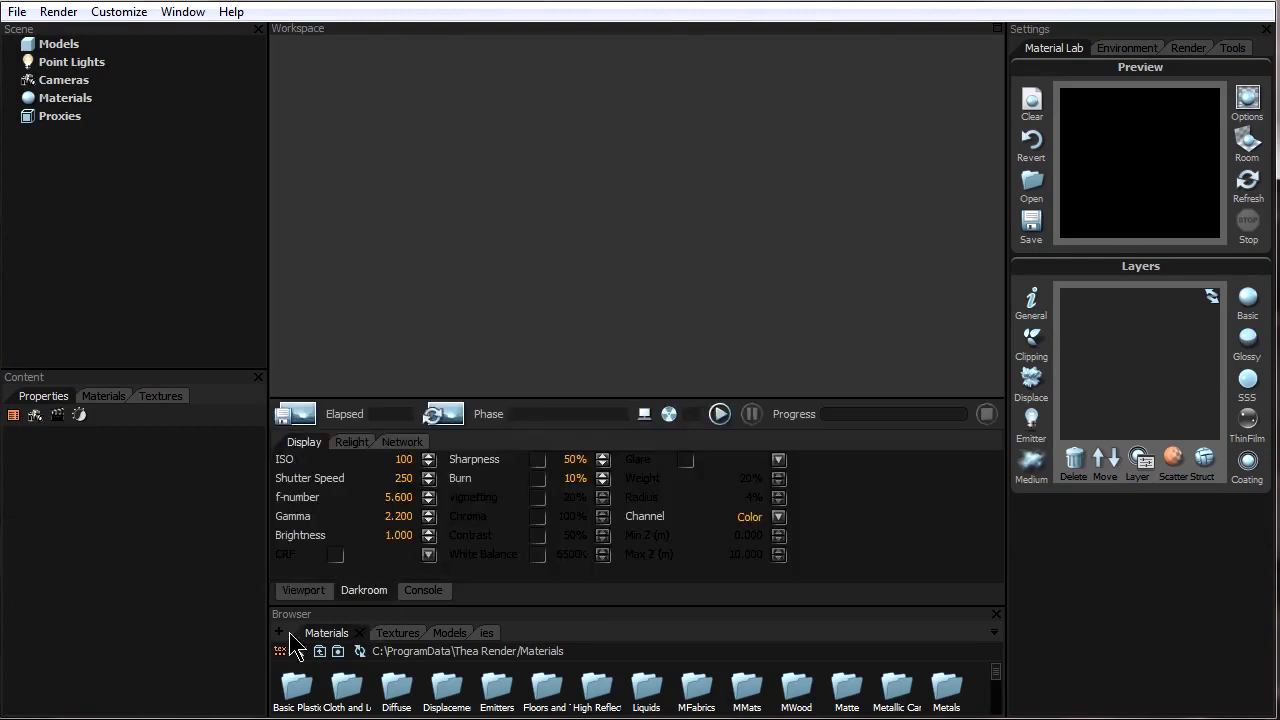
{"action": "left_click", "coordinate": [303, 591]}
{"action": "left_click", "coordinate": [16, 12]}
{"action": "left_click", "coordinate": [18, 38]}
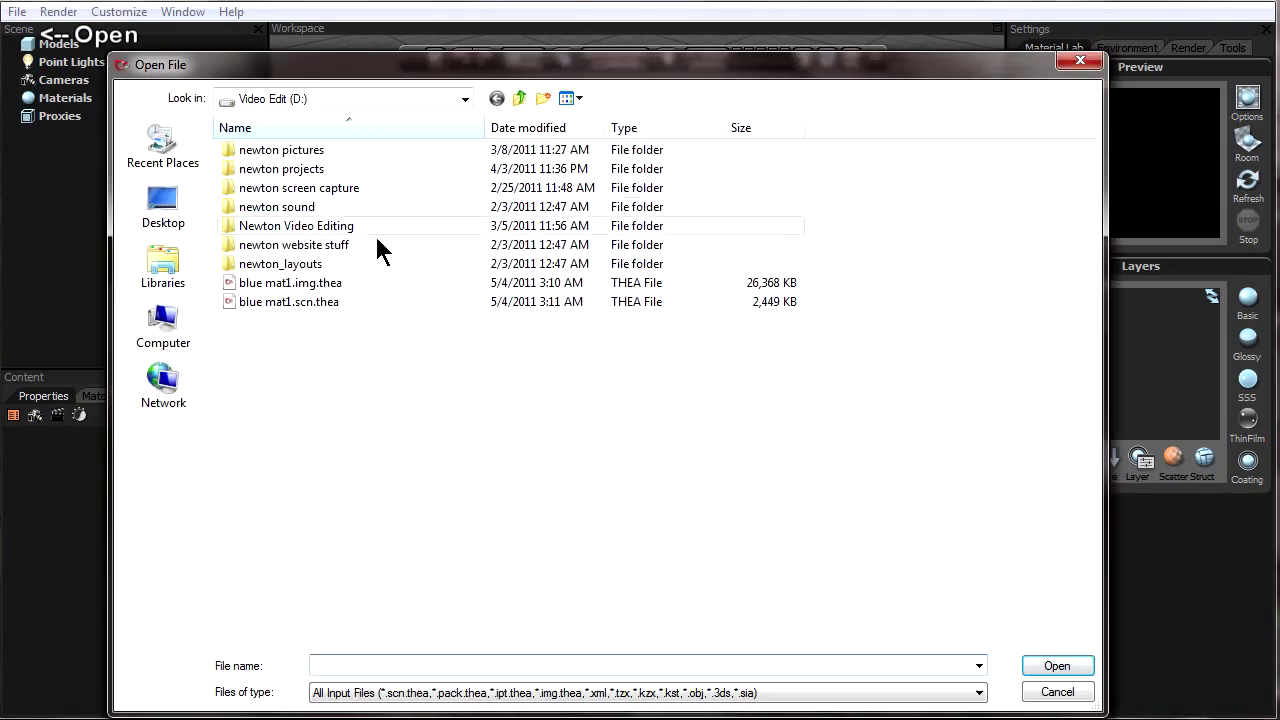
{"action": "left_click", "coordinate": [311, 302]}
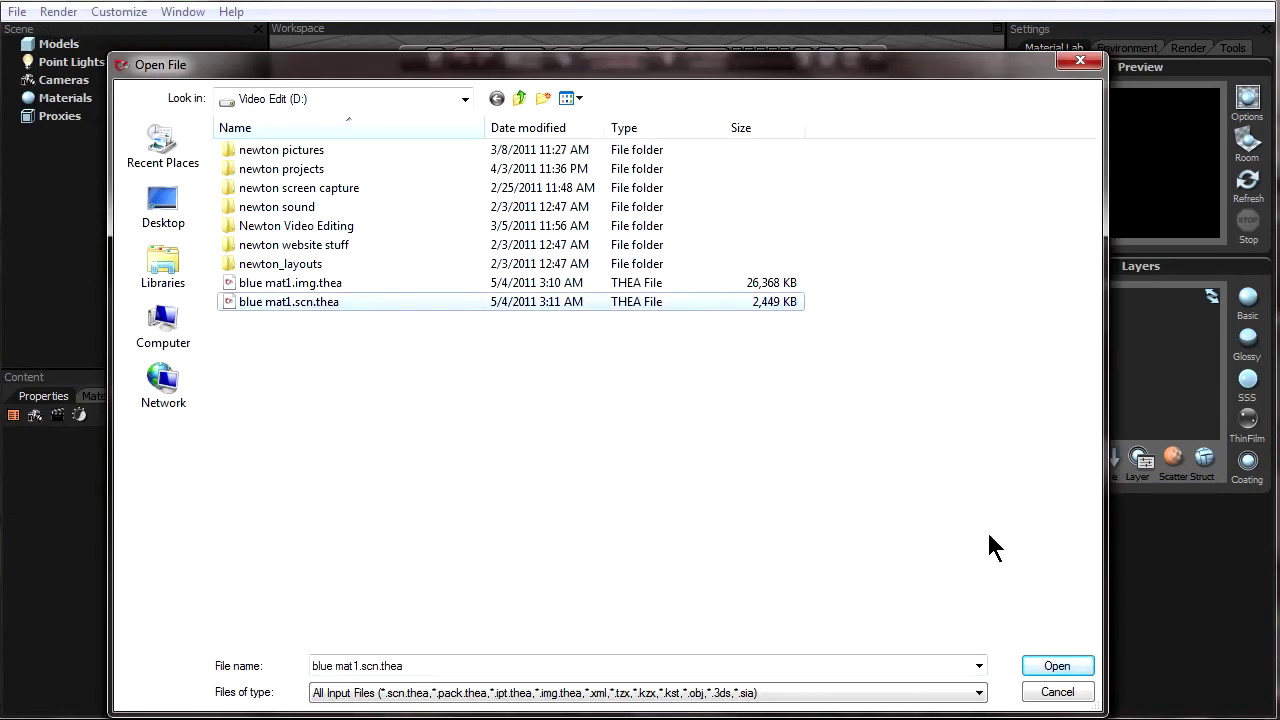
{"action": "left_click", "coordinate": [1057, 666]}
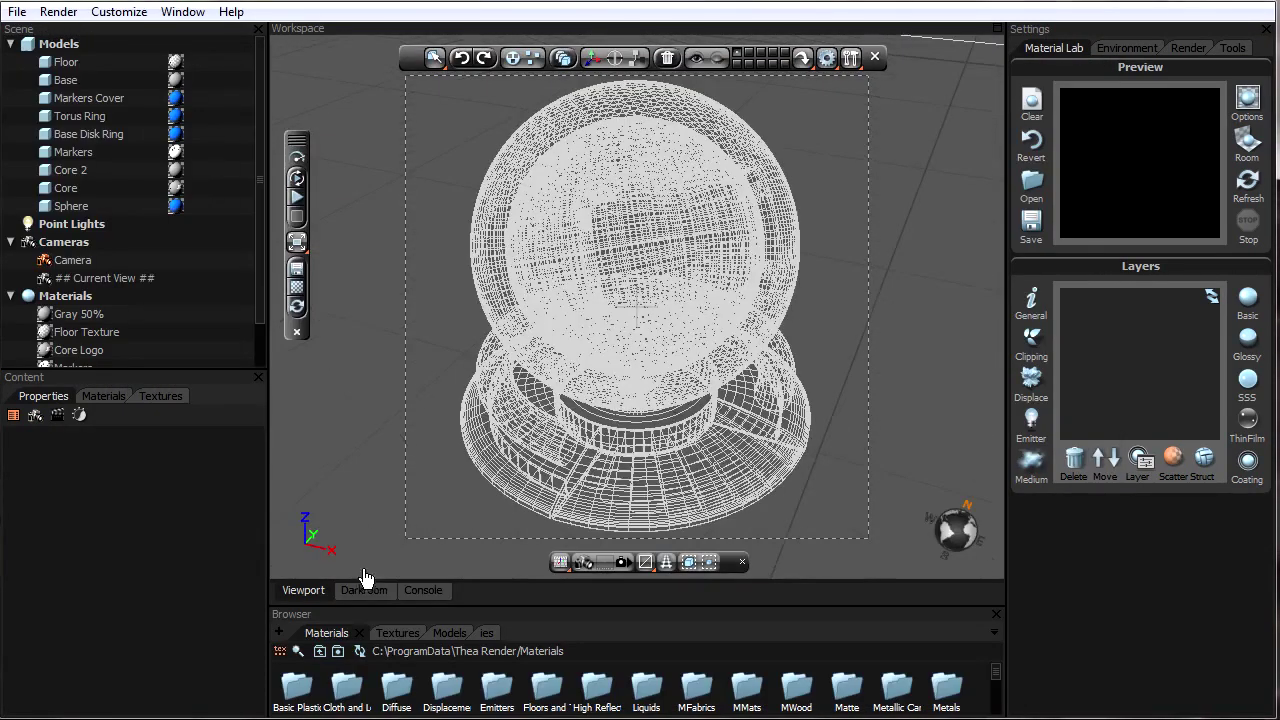
Load blue mat1.img.thea into the Darkroom and pan the render image toward its top
{"action": "left_click", "coordinate": [364, 591]}
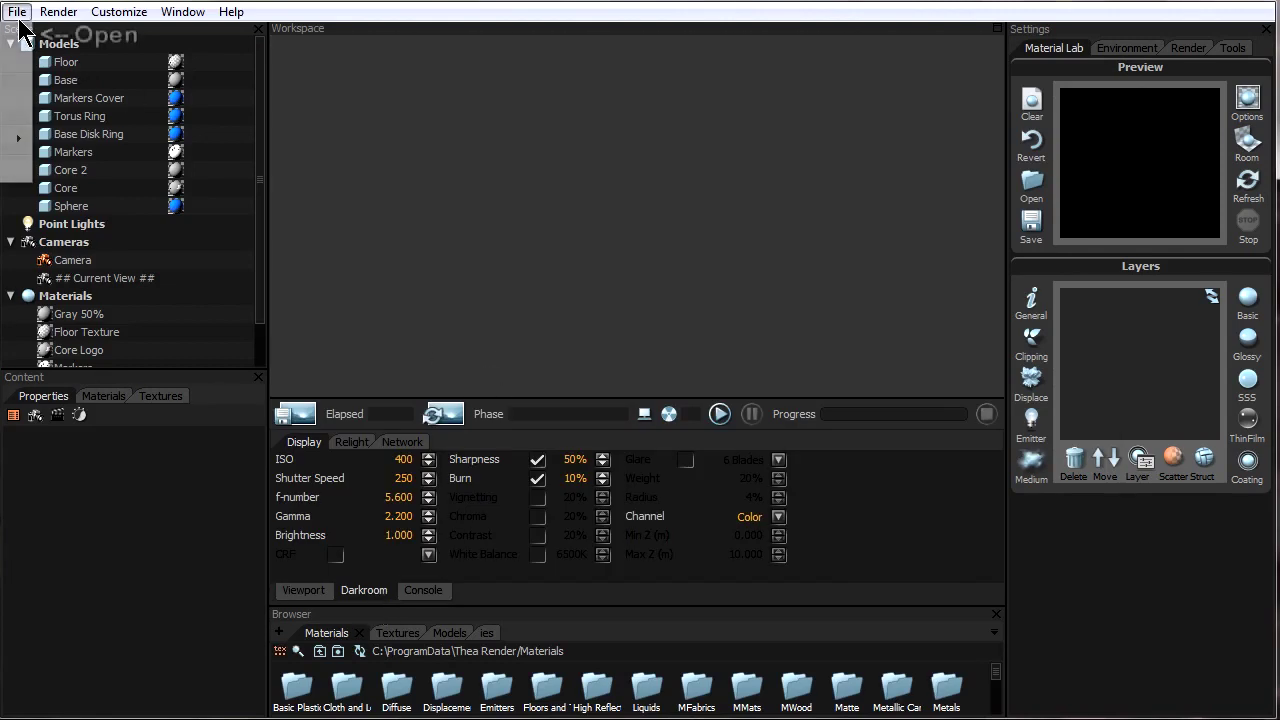
{"action": "key", "text": "ctrl+o"}
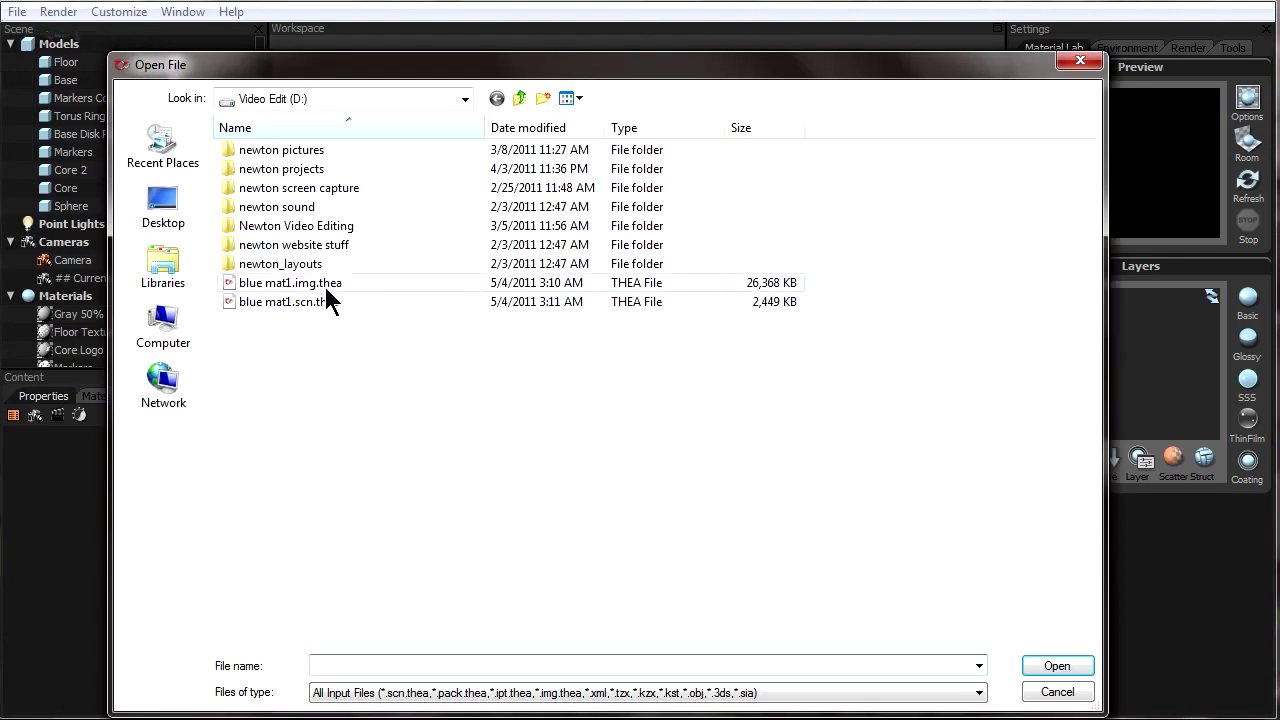
{"action": "left_click", "coordinate": [331, 287]}
{"action": "left_click", "coordinate": [1052, 665]}
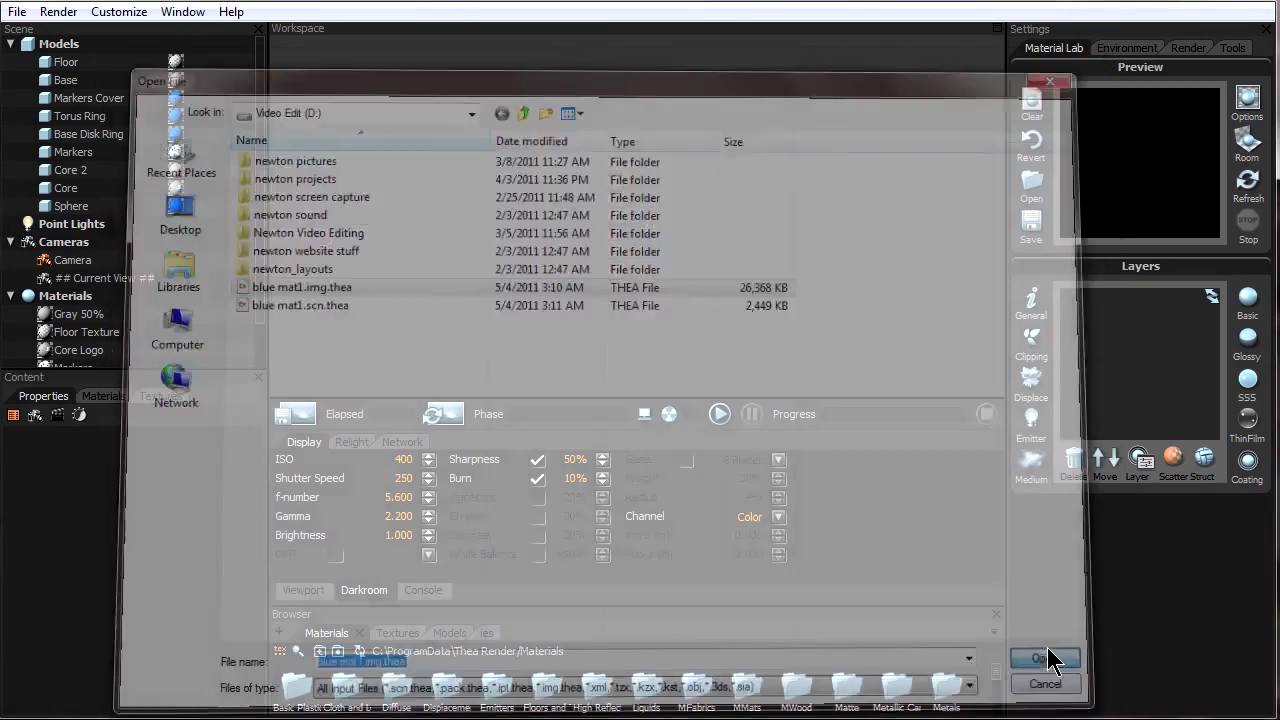
{"action": "left_click_drag", "start_coordinate": [676, 163], "coordinate": [708, 317]}
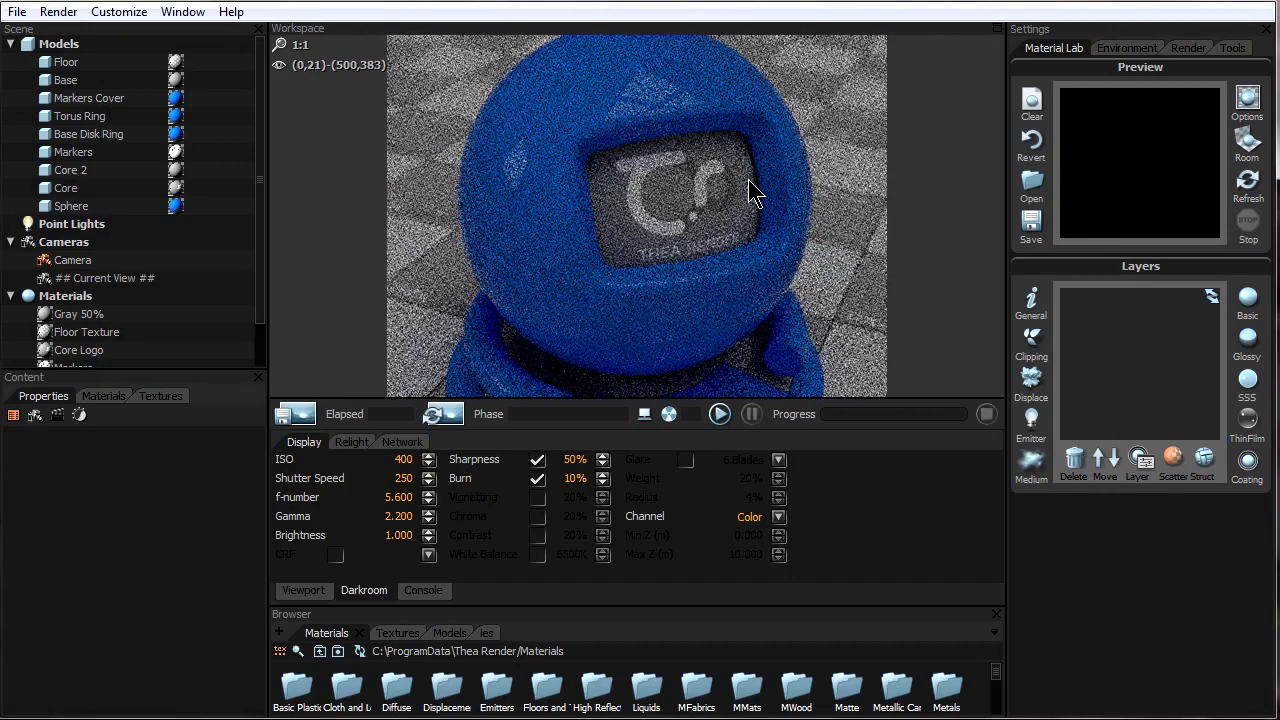
{"action": "left_click_drag", "start_coordinate": [749, 194], "coordinate": [737, 260]}
{"action": "left_click", "coordinate": [318, 592]}
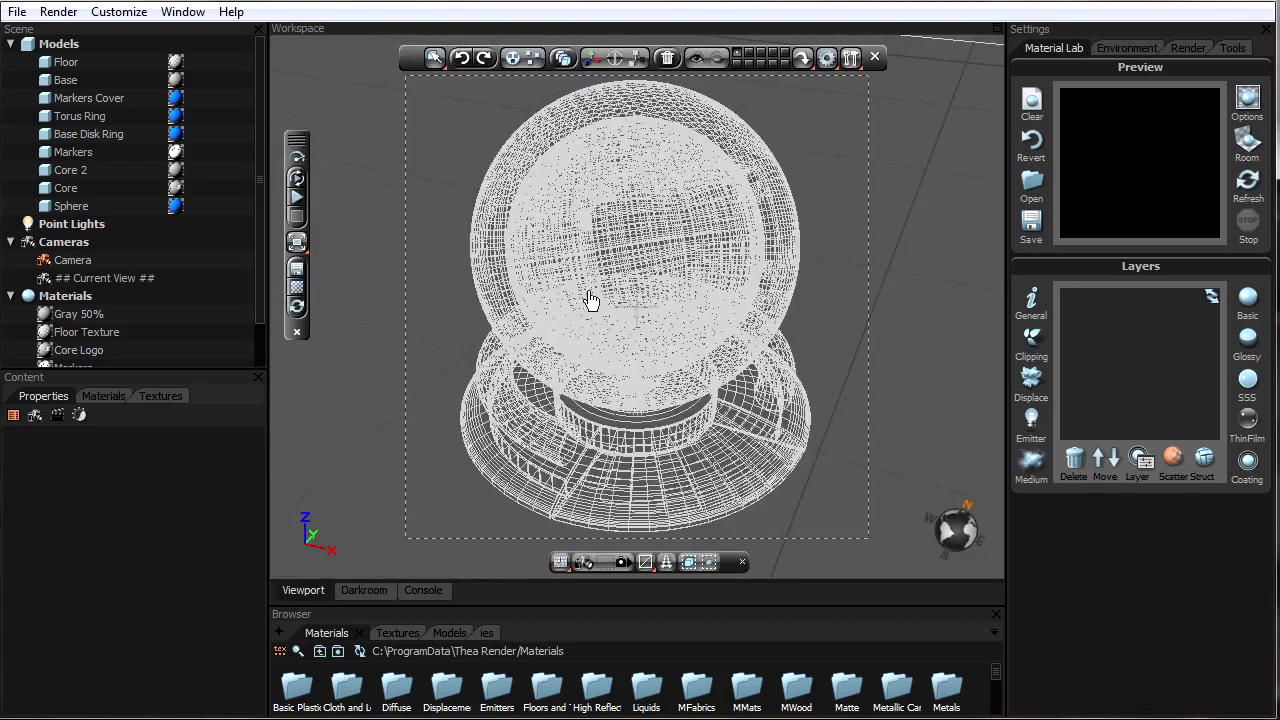
{"action": "left_click", "coordinate": [380, 592]}
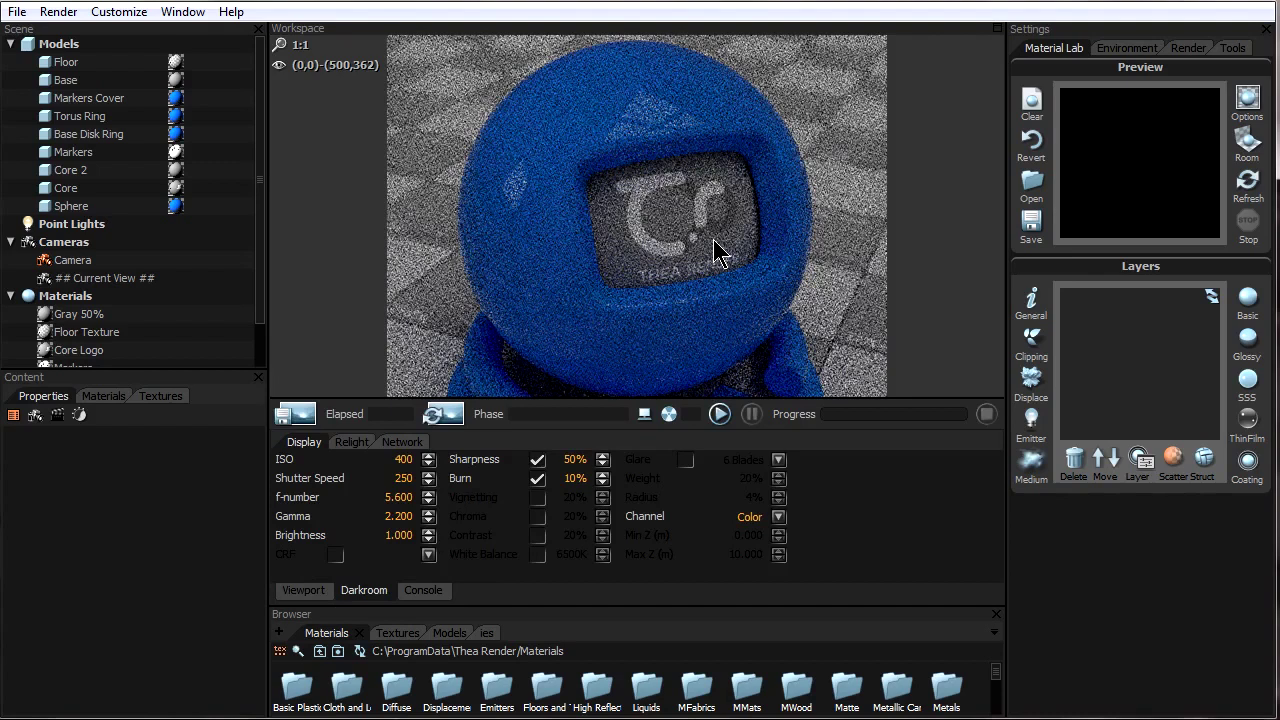
Resume the interrupted blue sphere render via Render > Resume and let it refine
{"action": "left_click", "coordinate": [74, 13]}
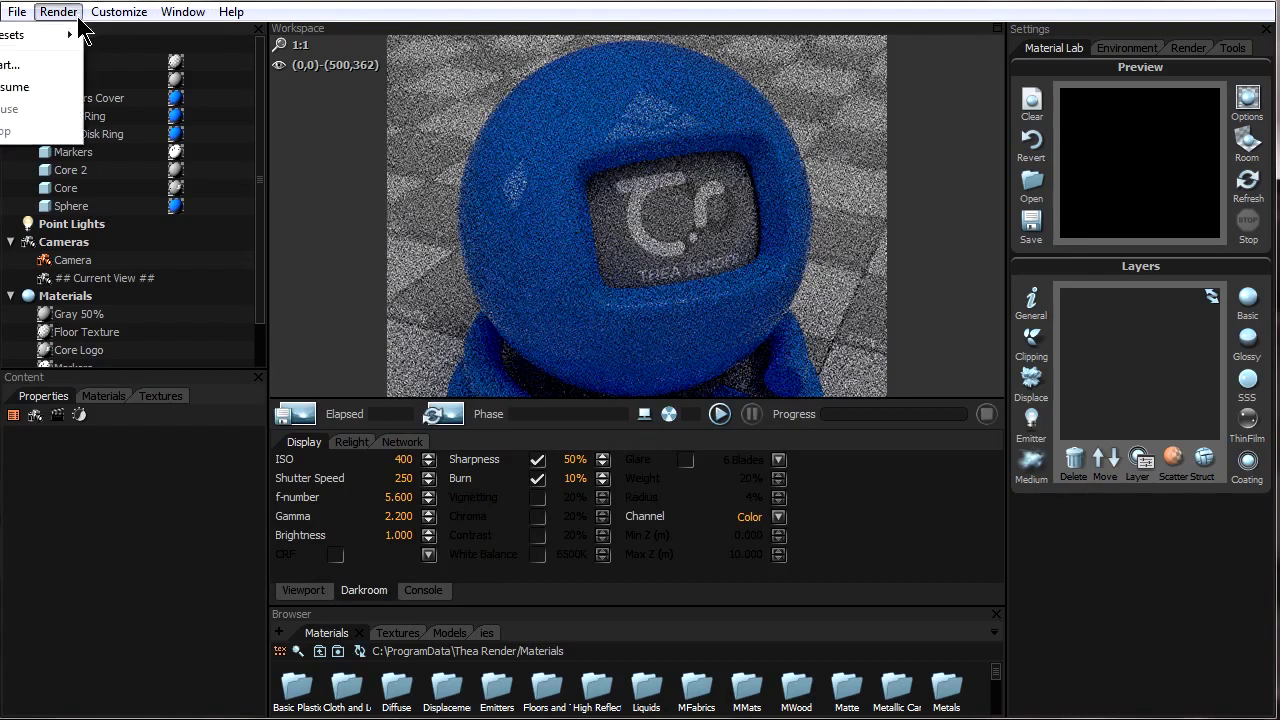
{"action": "left_click", "coordinate": [32, 88]}
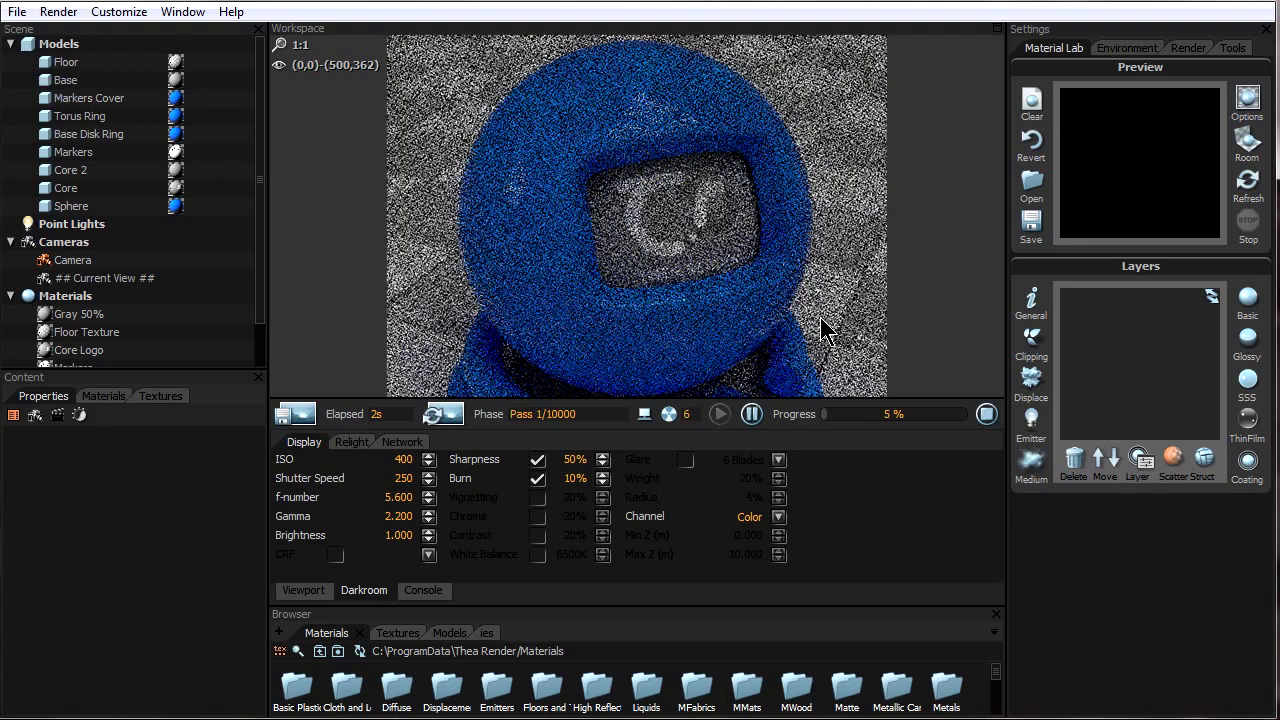
{"action": "scroll", "coordinate": [686, 206], "scroll_direction": "down", "scroll_amount": 2}
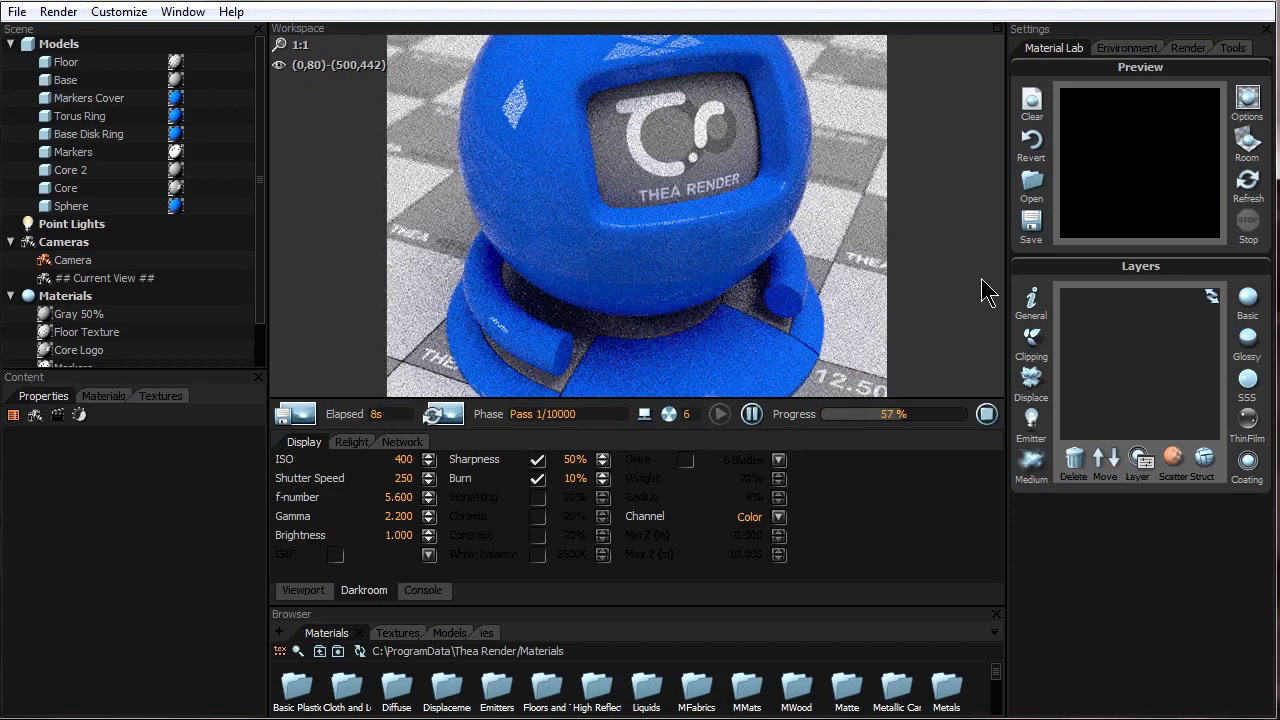
{"action": "scroll", "coordinate": [829, 280], "scroll_direction": "up", "scroll_amount": 2}
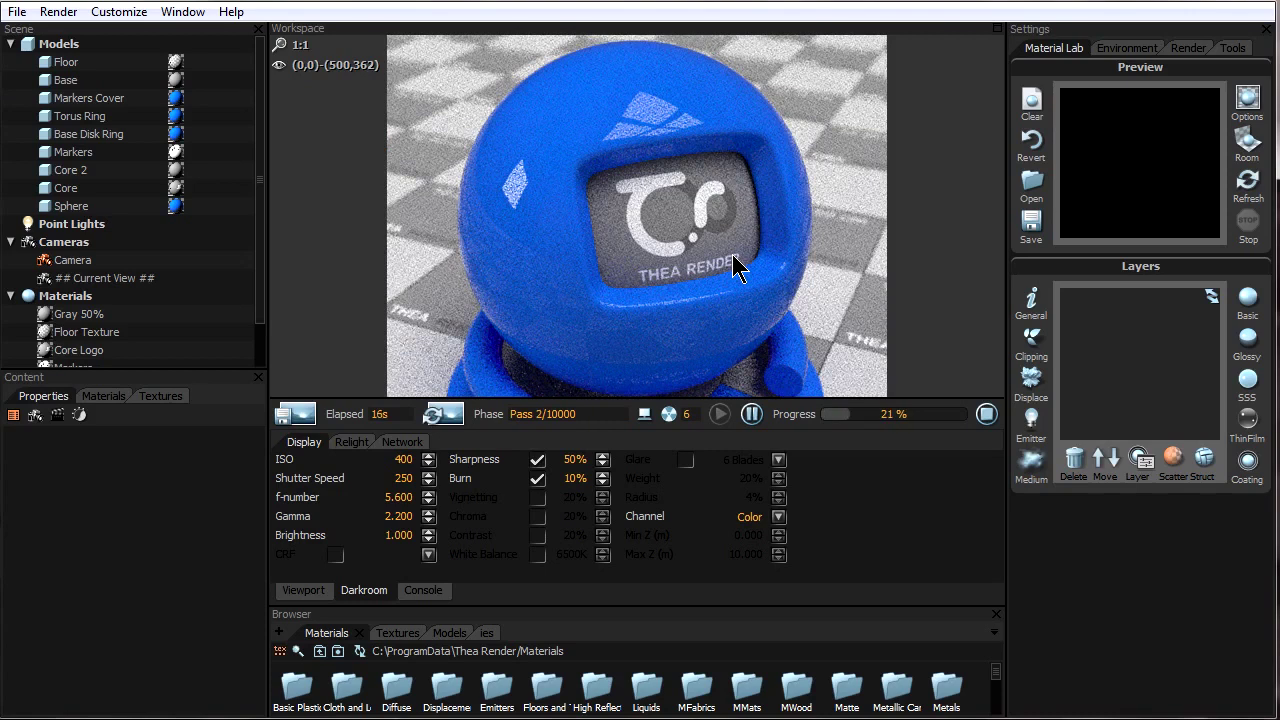
{"action": "scroll", "coordinate": [733, 230], "scroll_direction": "down", "scroll_amount": 2}
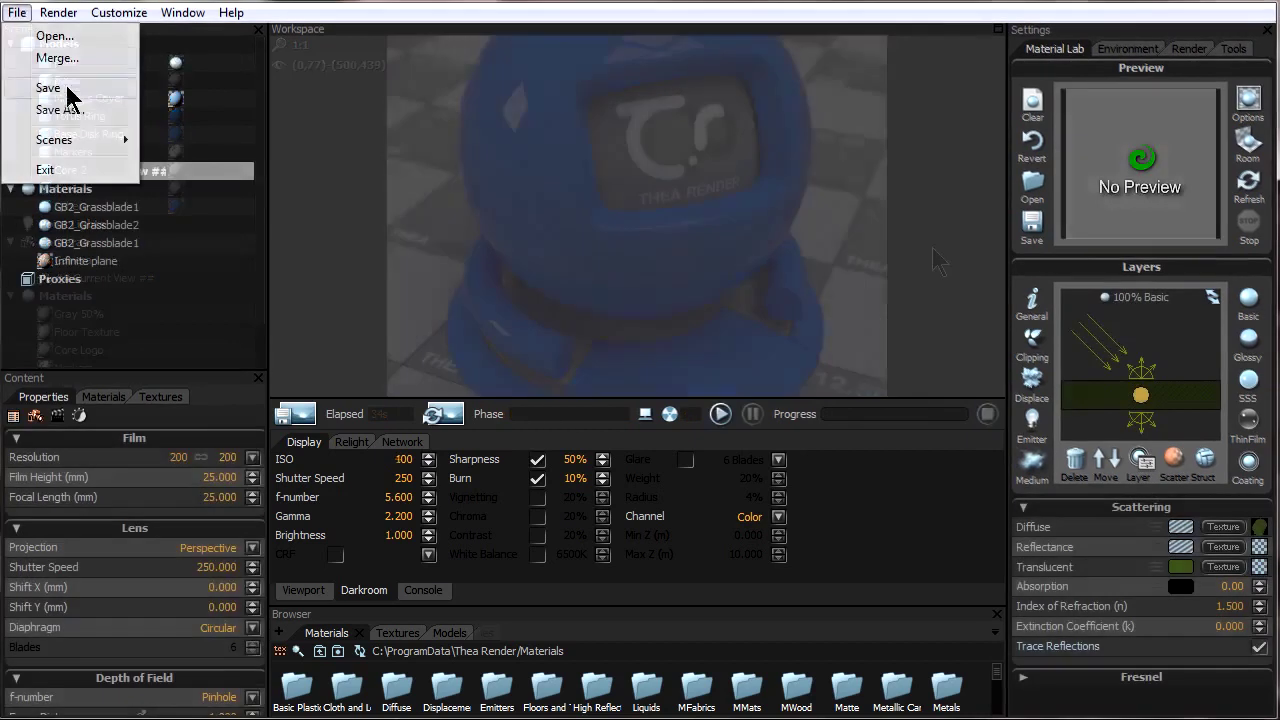
Cancel Save File, return to the grass viewport, and show gb2lef1.tif's Bitmap Options
{"action": "left_click", "coordinate": [377, 641]}
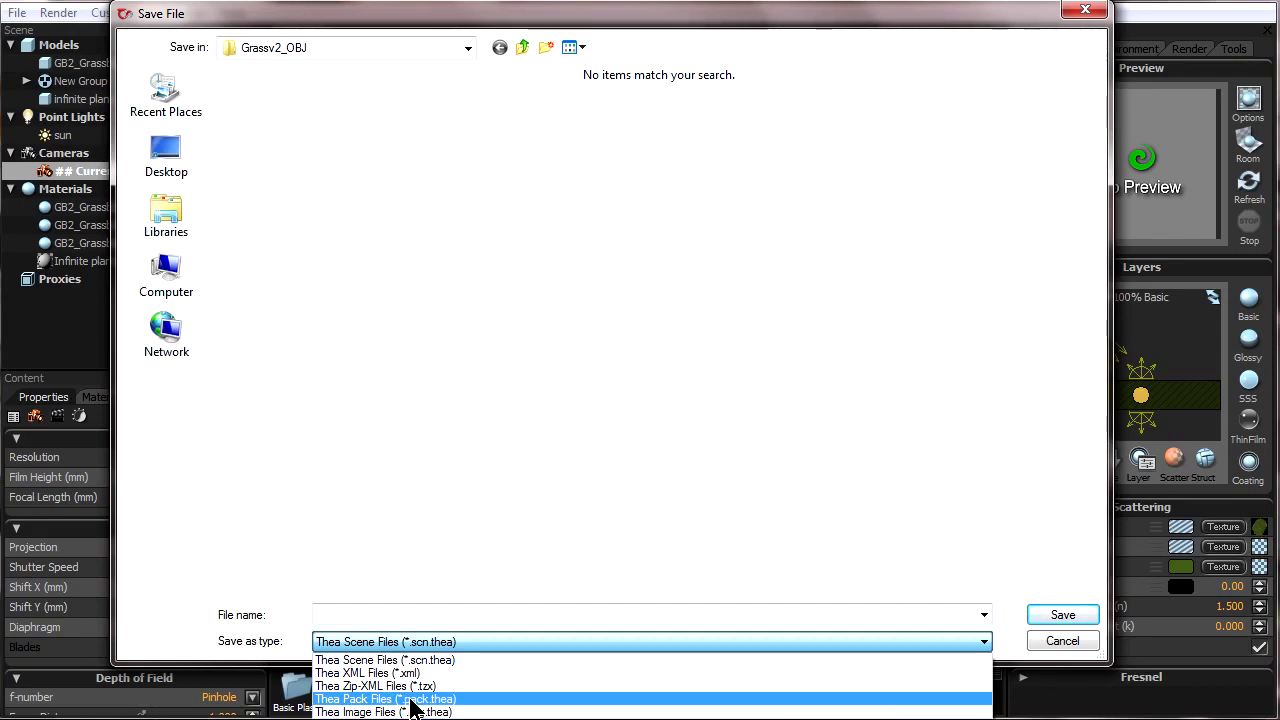
{"action": "left_click", "coordinate": [1066, 641]}
{"action": "left_click", "coordinate": [1066, 641]}
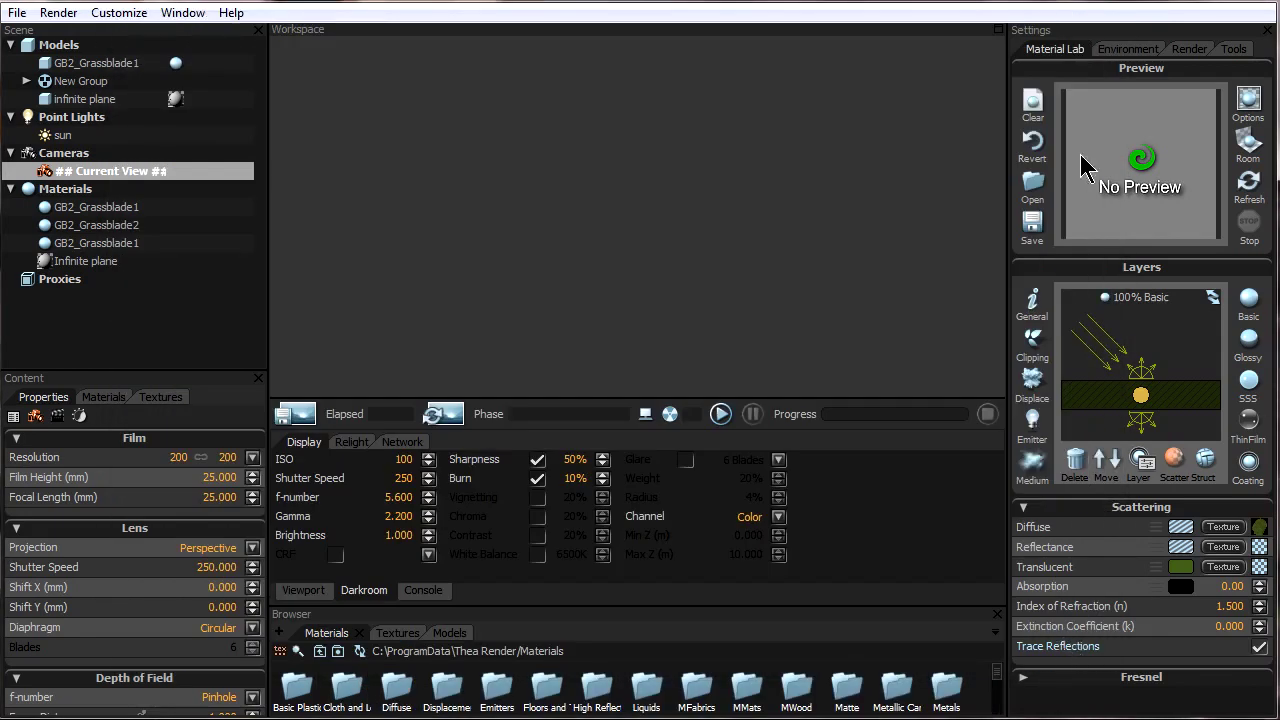
{"action": "left_click", "coordinate": [308, 591]}
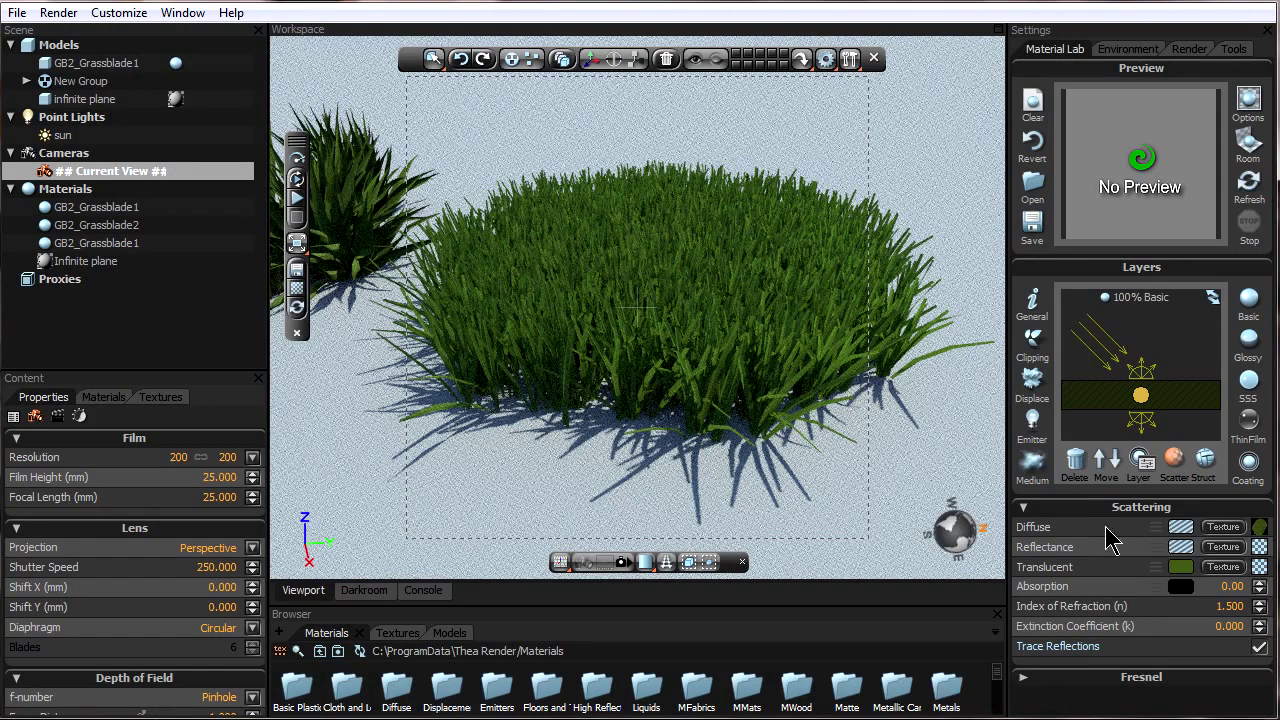
{"action": "left_click", "coordinate": [1259, 527]}
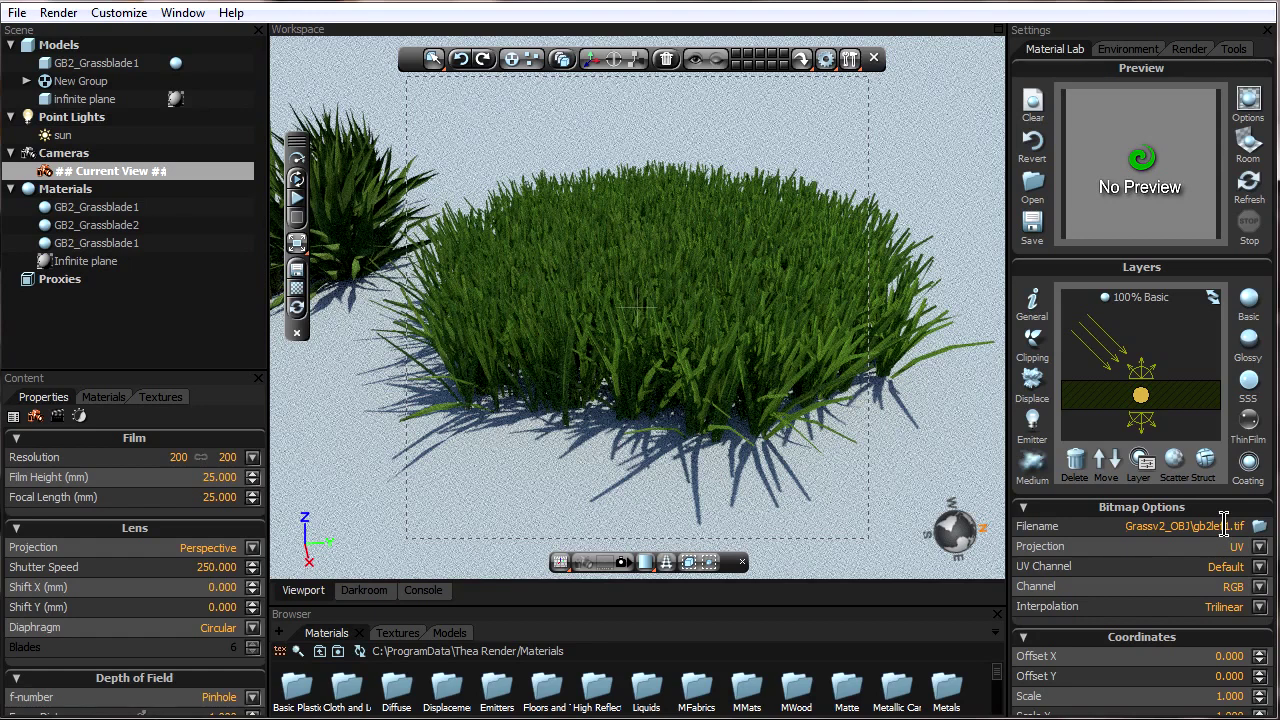
{"action": "left_click", "coordinate": [20, 12]}
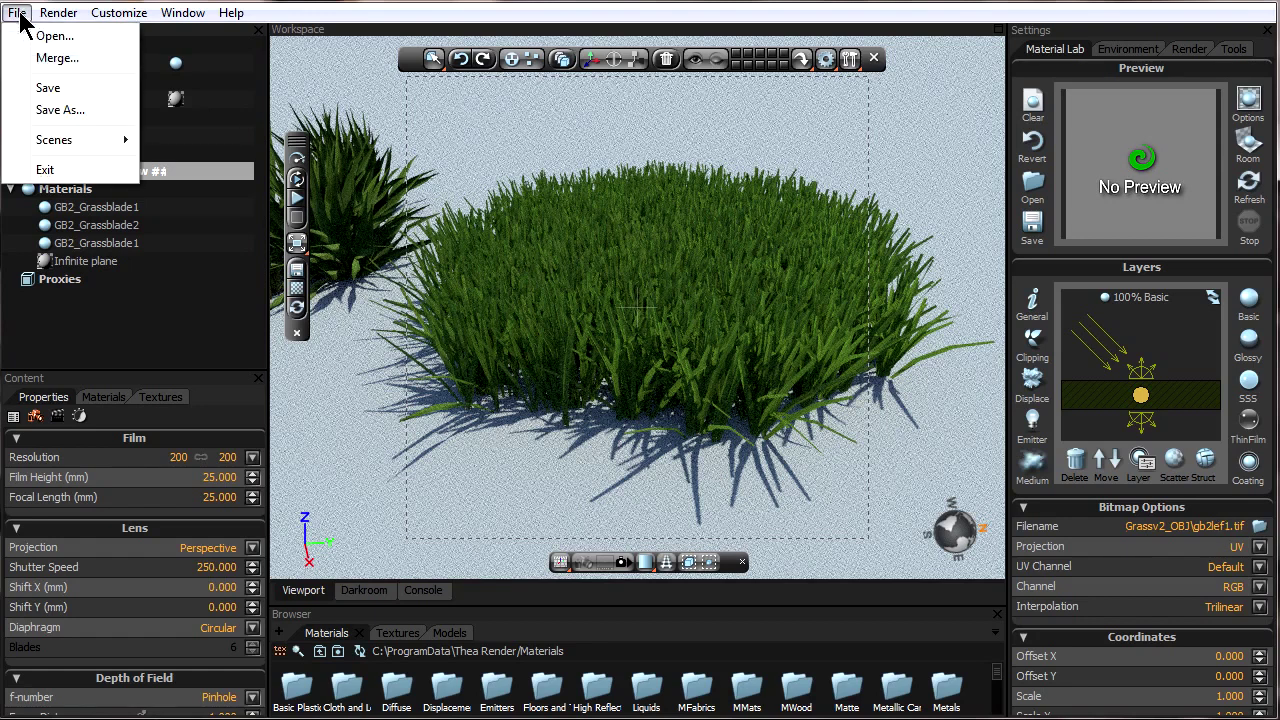
{"action": "left_click", "coordinate": [76, 111]}
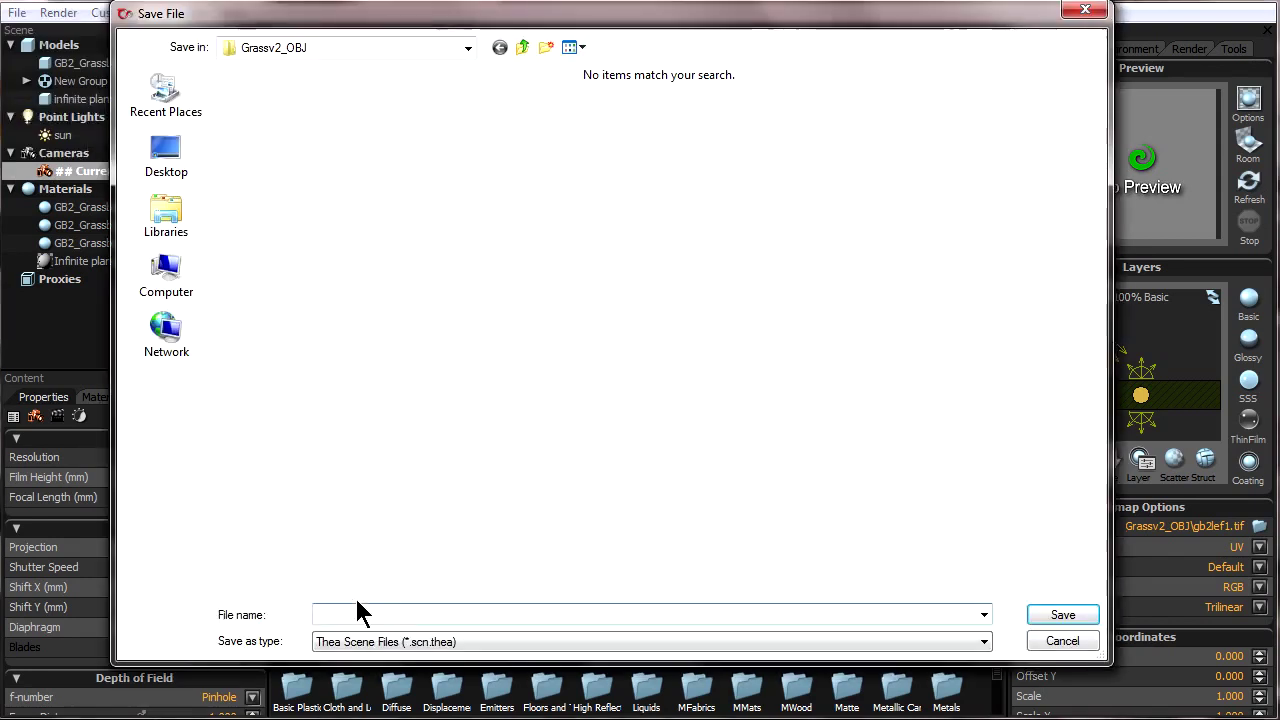
{"action": "left_click", "coordinate": [361, 641]}
{"action": "left_click", "coordinate": [420, 699]}
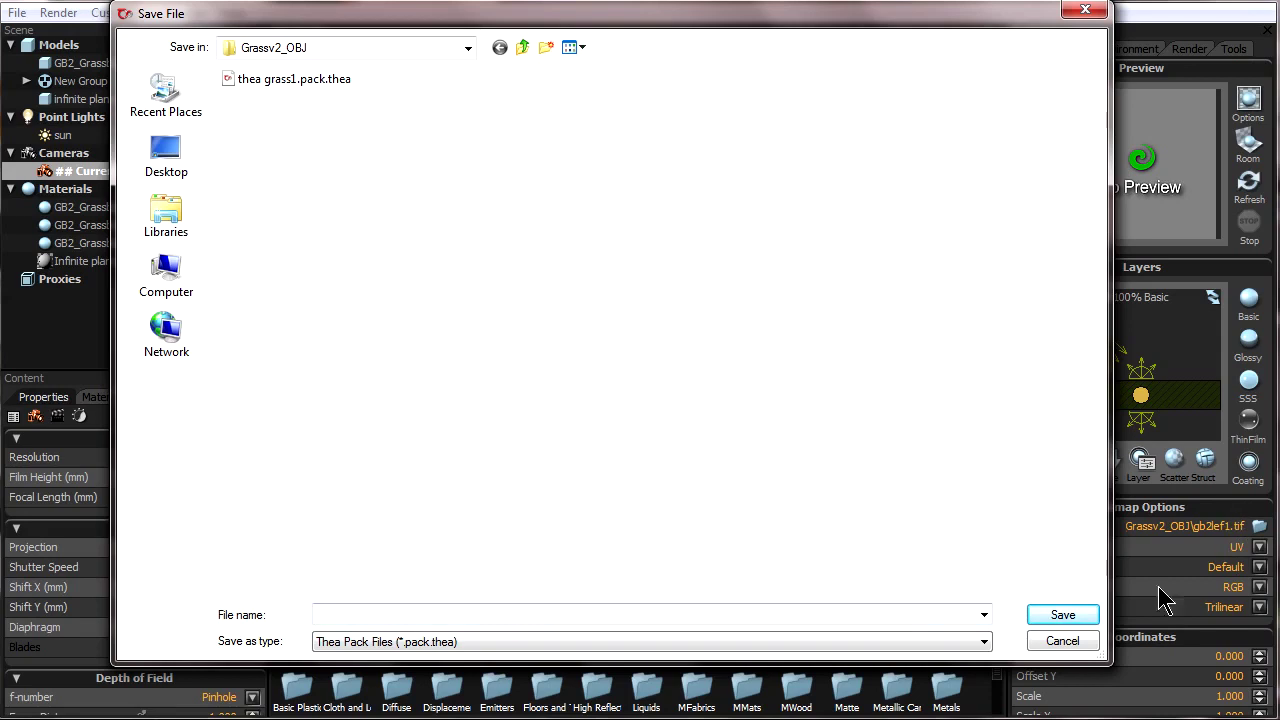
{"action": "left_click", "coordinate": [1086, 646]}
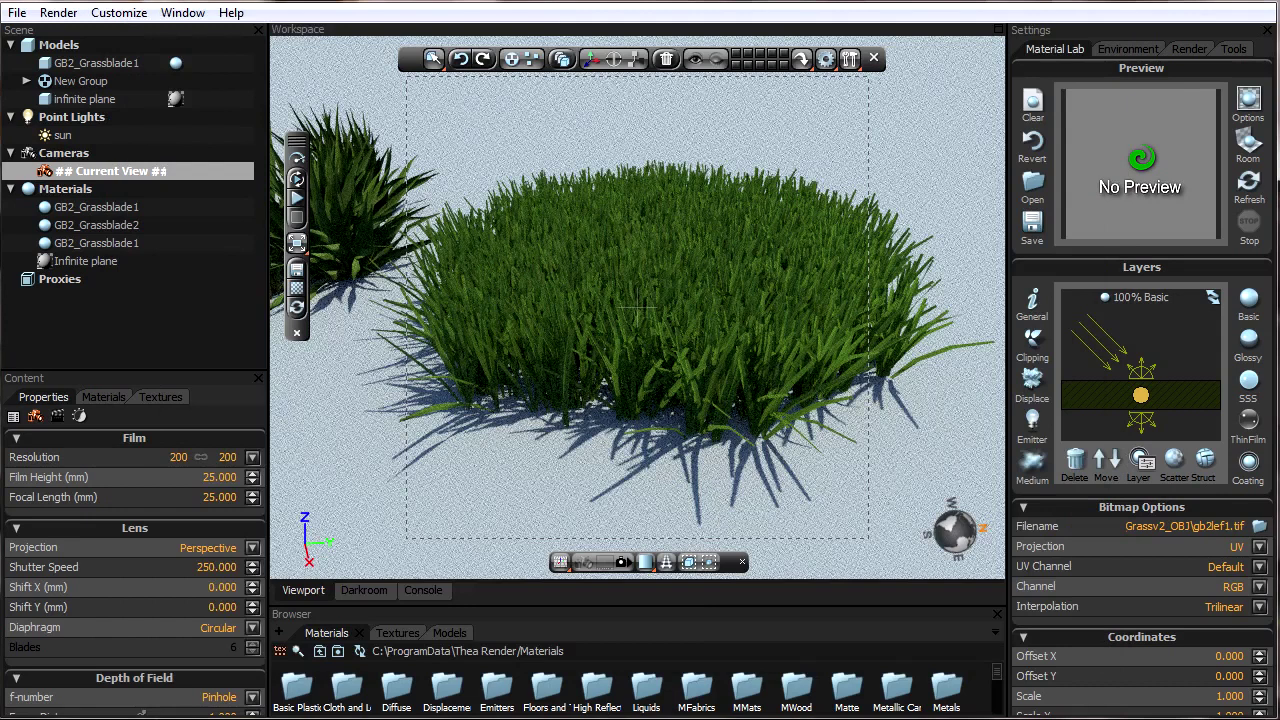
{"action": "key", "text": "alt+Tab"}
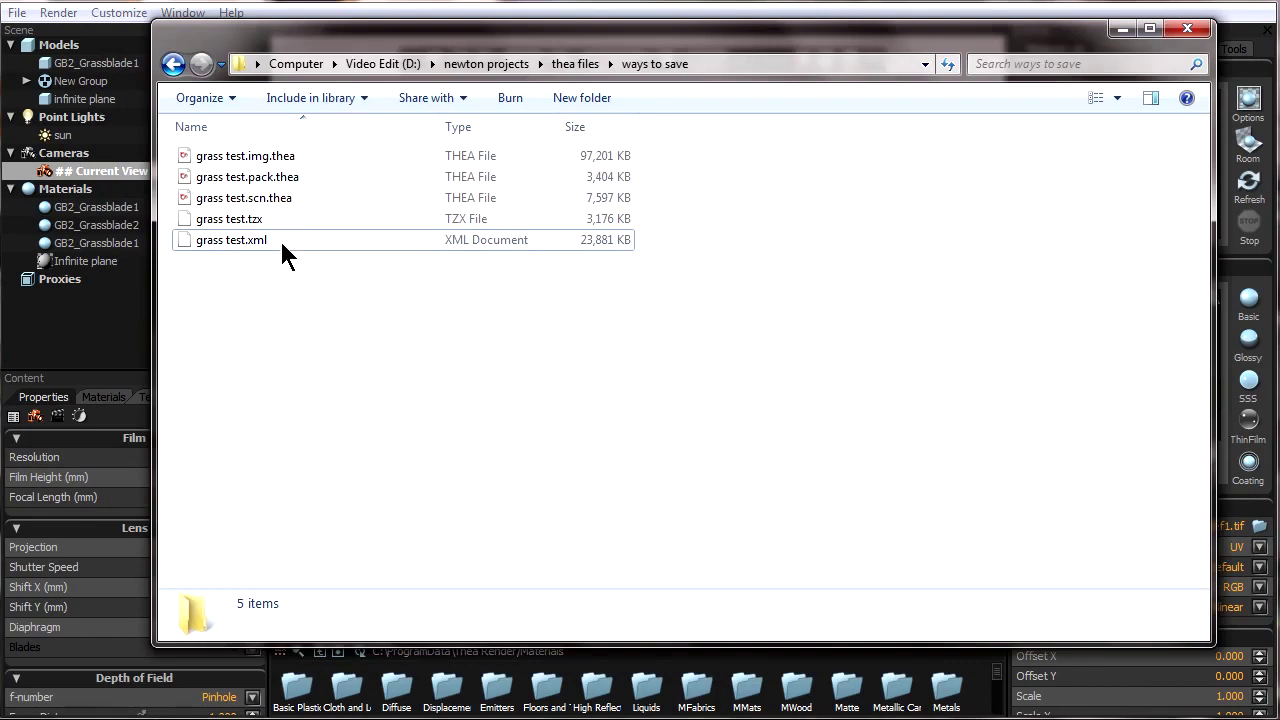
Alternate between grass test.pack.thea and grass test.scn.thea to compare sizes, ending on grass test.xml
{"action": "left_click", "coordinate": [304, 160]}
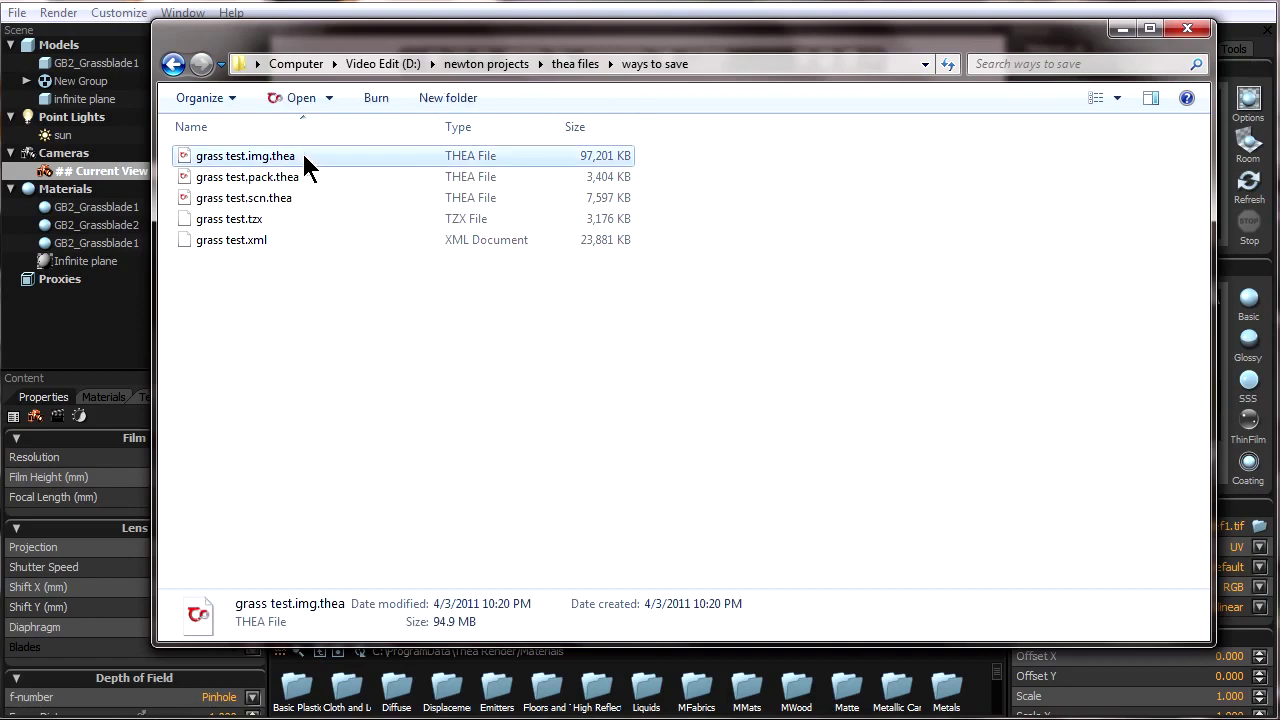
{"action": "left_click", "coordinate": [632, 199]}
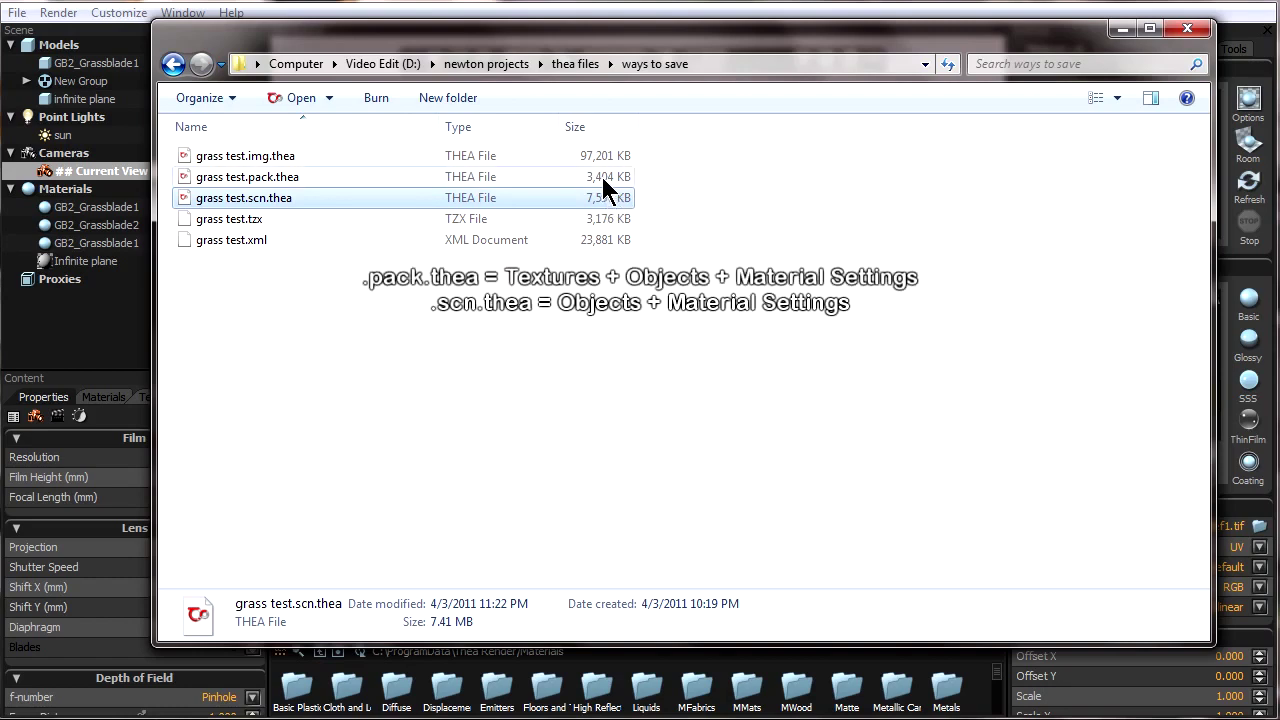
{"action": "left_click", "coordinate": [602, 180]}
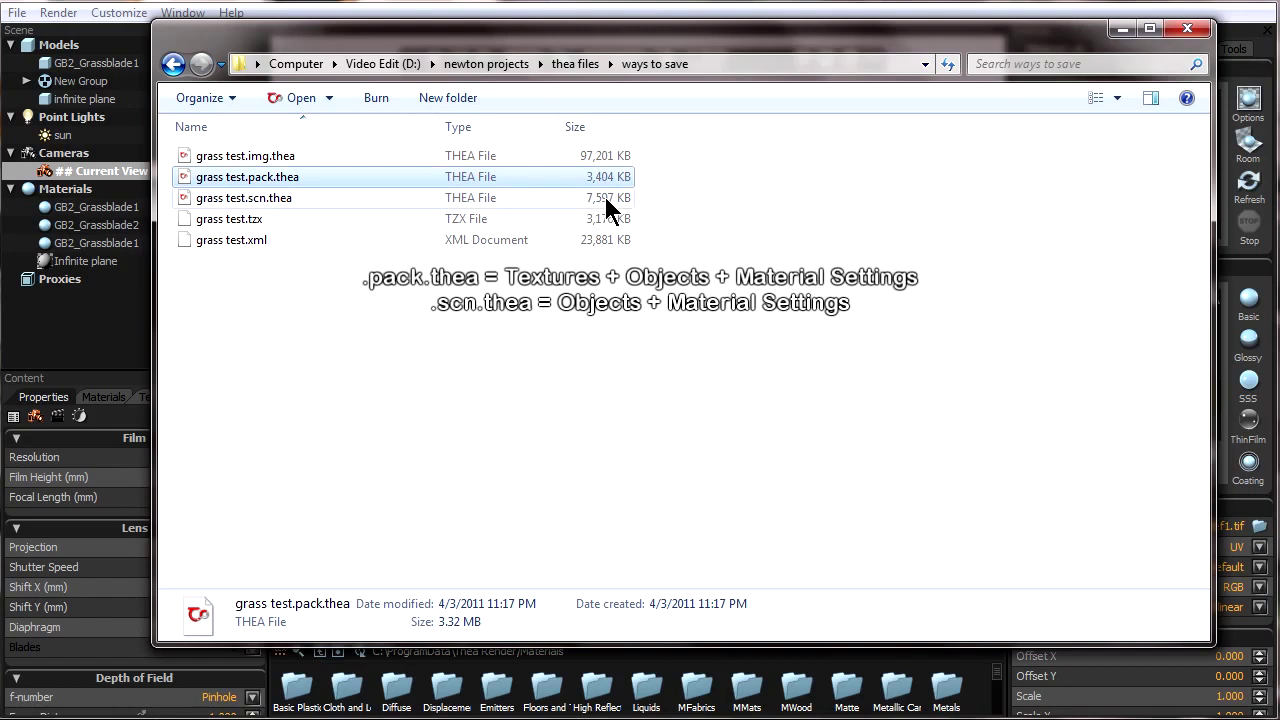
{"action": "left_click", "coordinate": [606, 200]}
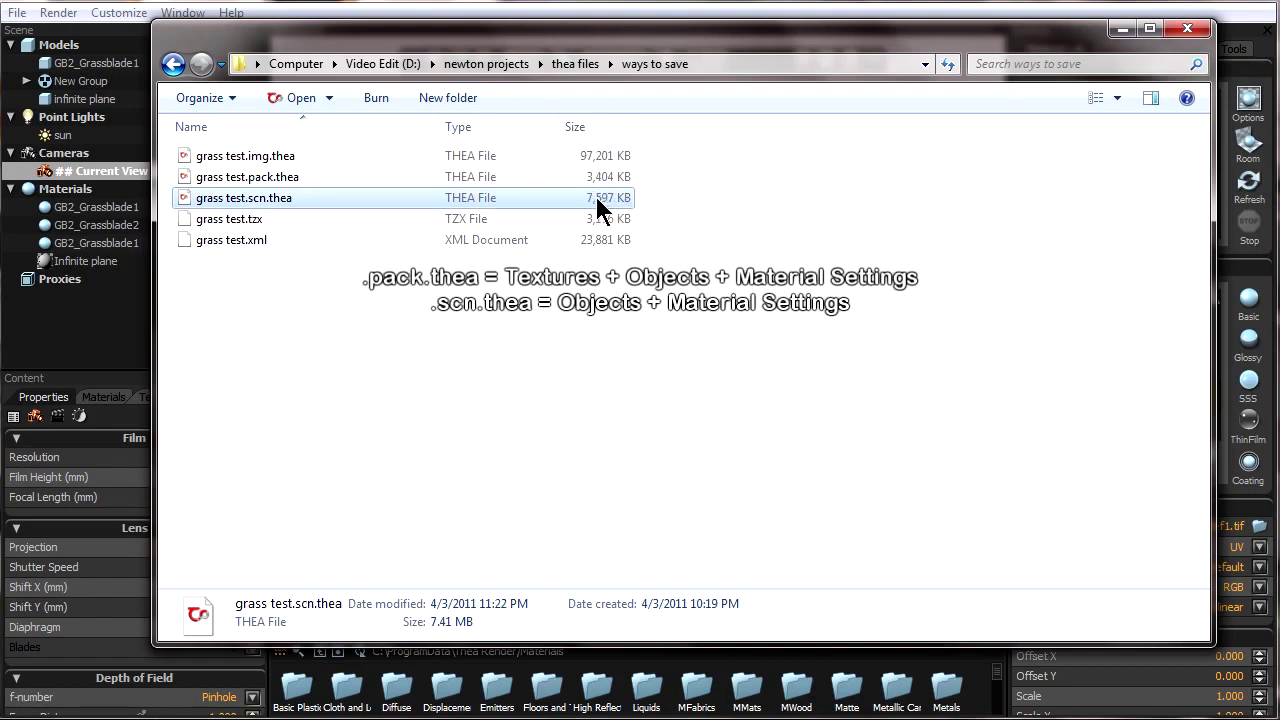
{"action": "left_click", "coordinate": [606, 177]}
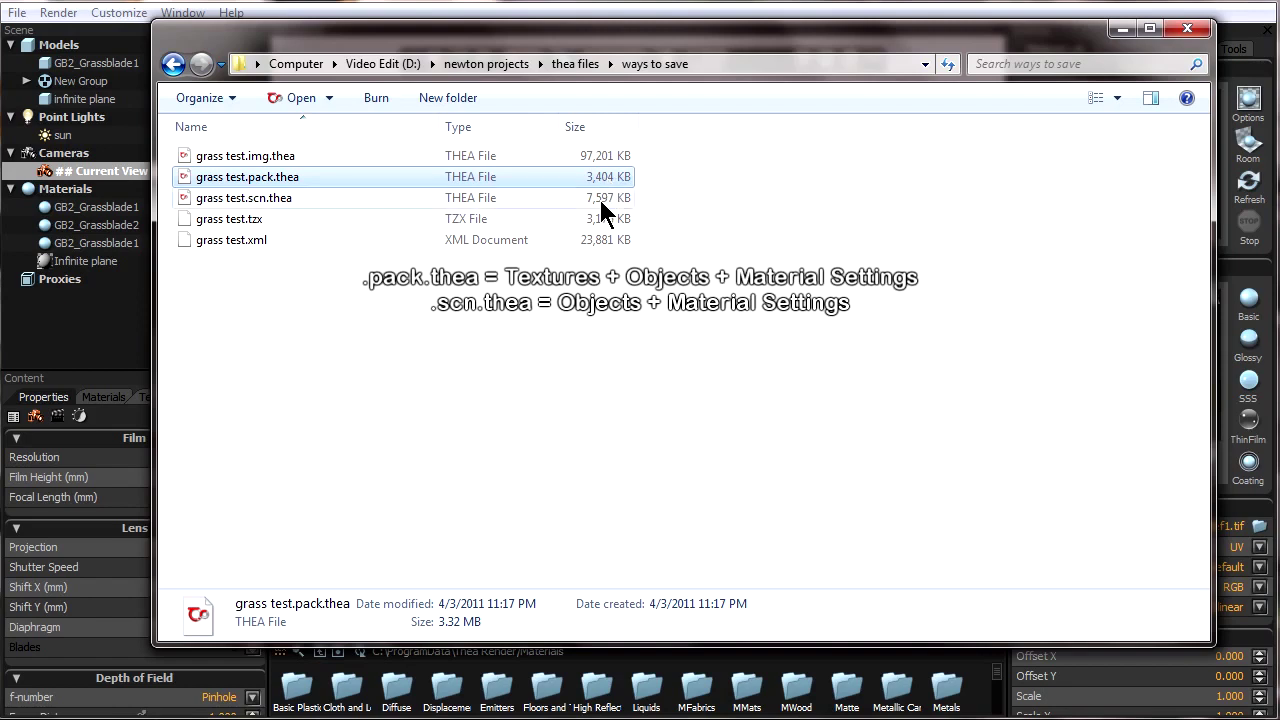
{"action": "left_click", "coordinate": [601, 201]}
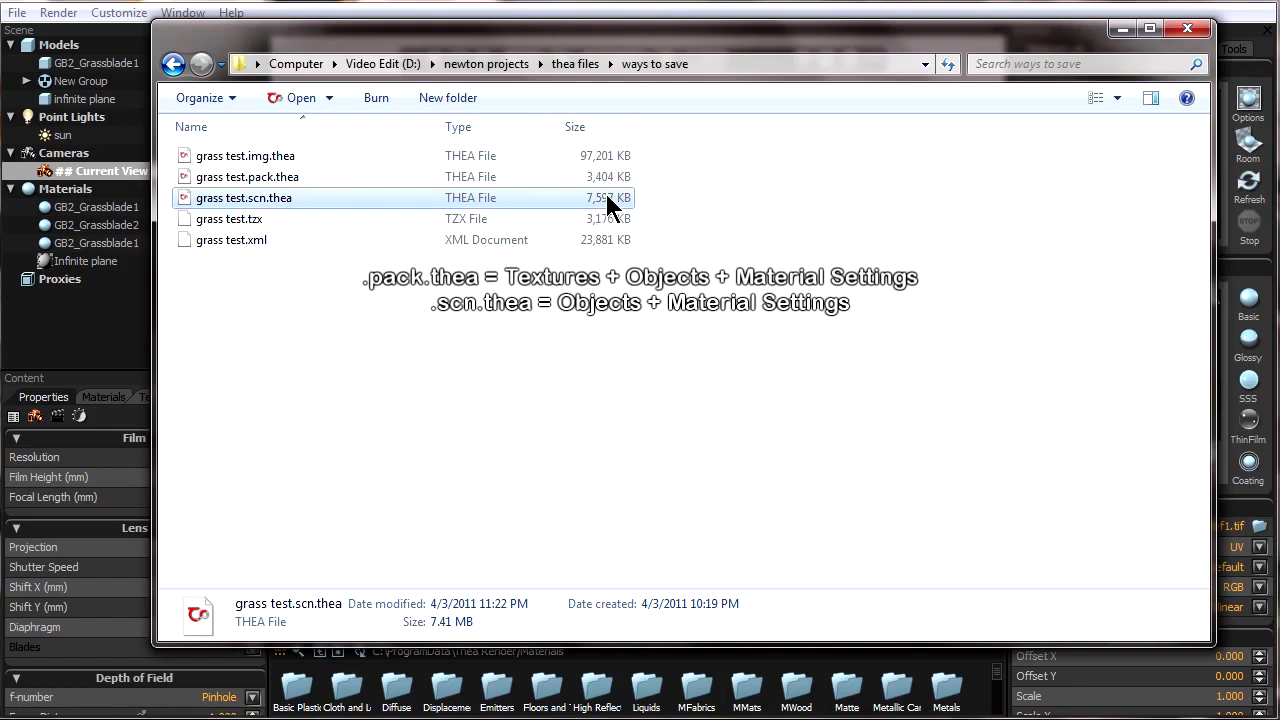
{"action": "left_click", "coordinate": [617, 180]}
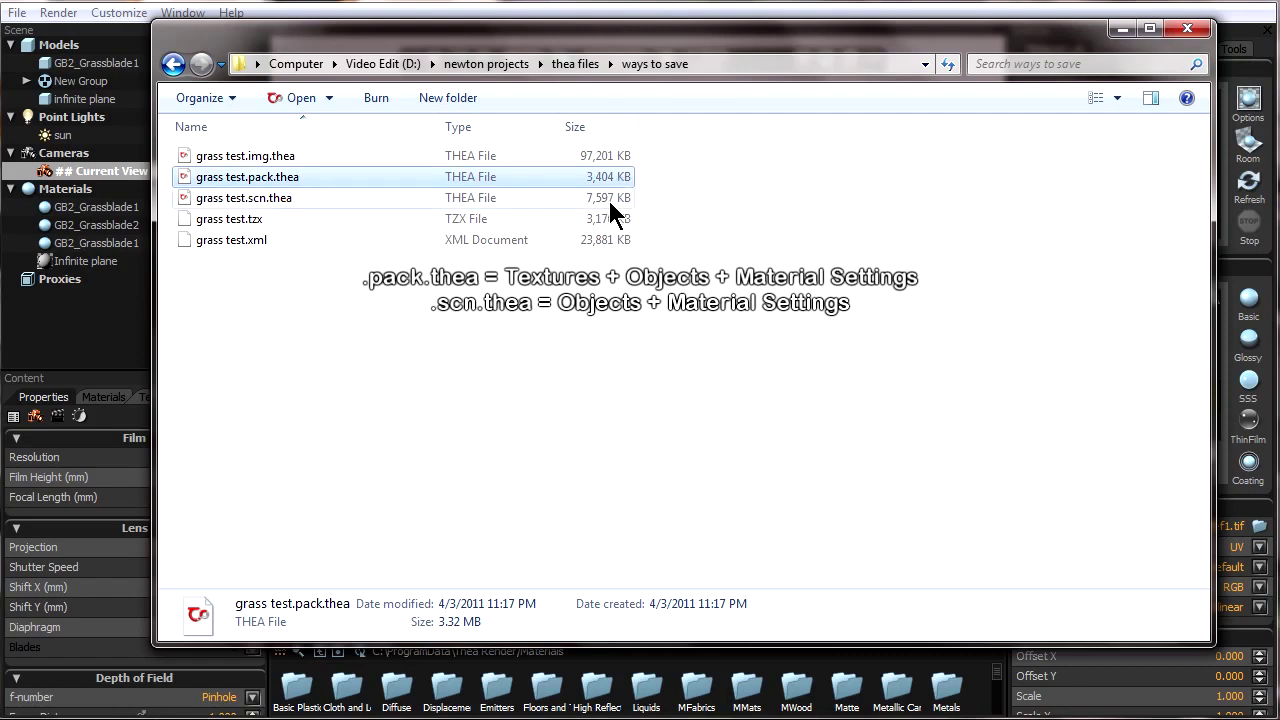
{"action": "left_click", "coordinate": [610, 200]}
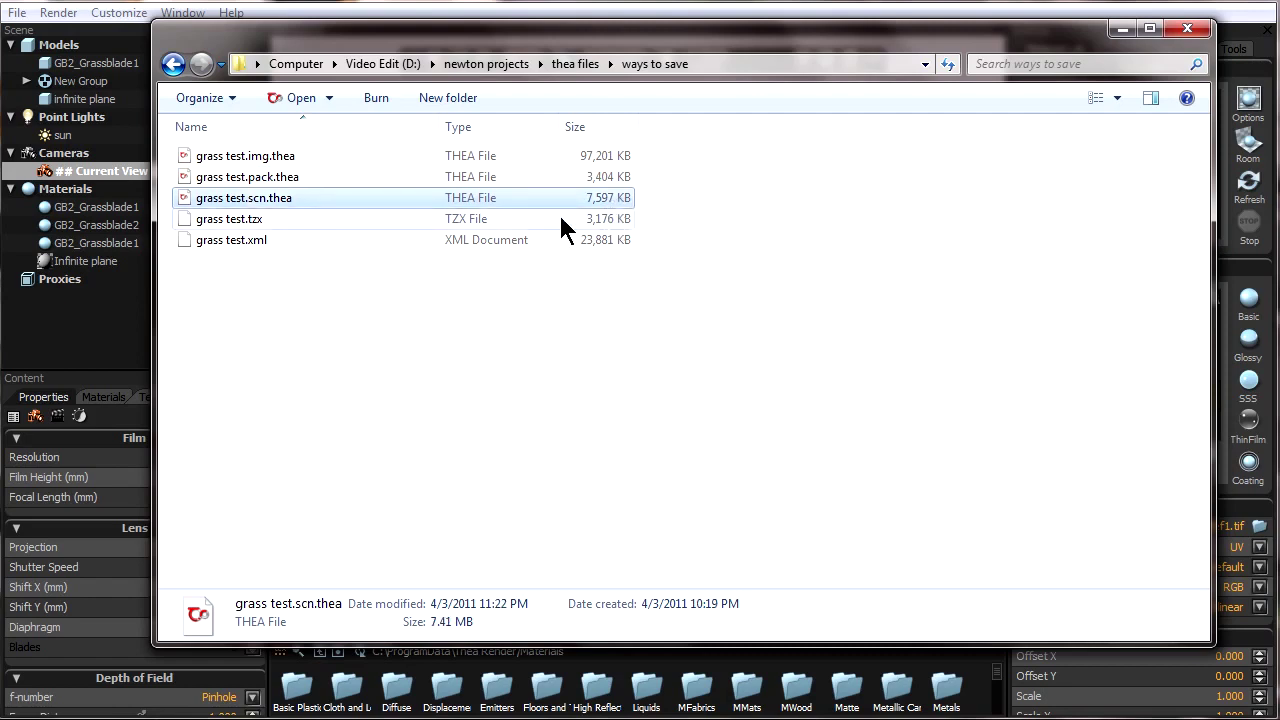
{"action": "left_click", "coordinate": [315, 240]}
{"action": "left_click", "coordinate": [310, 220]}
{"action": "left_click", "coordinate": [308, 231]}
{"action": "left_click", "coordinate": [312, 214]}
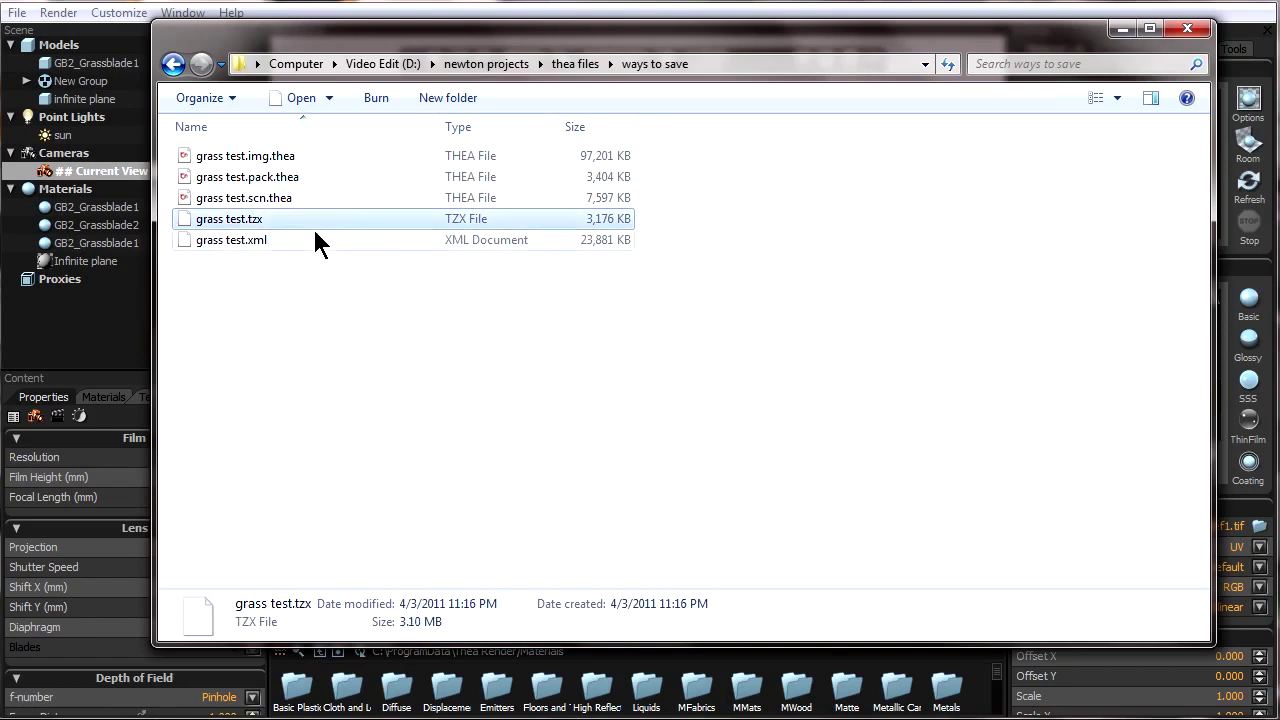
{"action": "left_click", "coordinate": [313, 238]}
{"action": "left_click", "coordinate": [17, 12]}
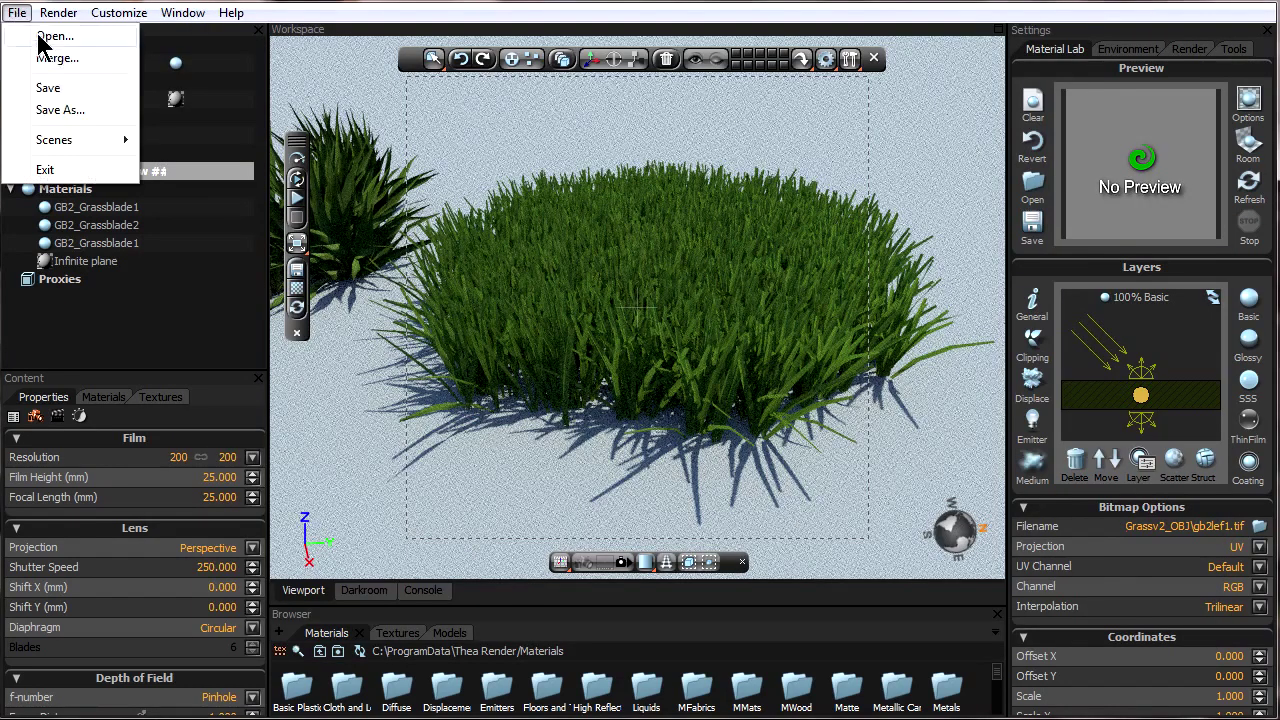
{"action": "left_click", "coordinate": [72, 110]}
{"action": "left_click", "coordinate": [381, 641]}
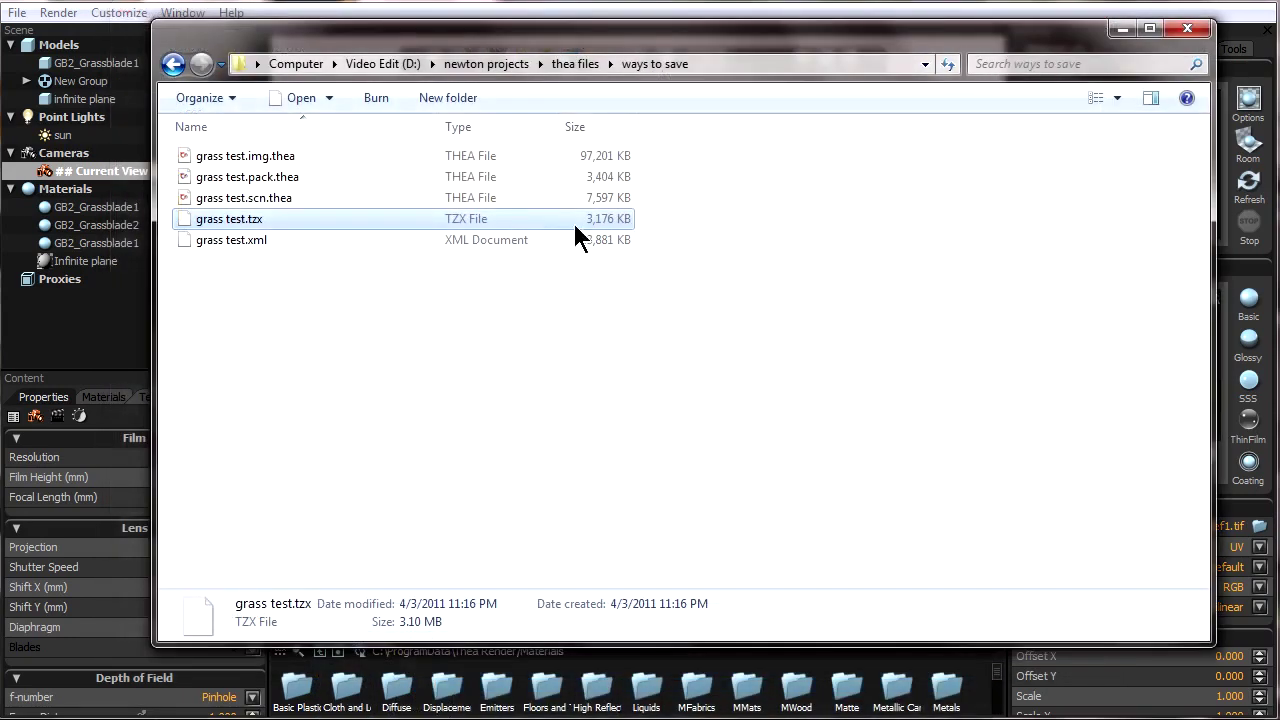
{"action": "left_click", "coordinate": [457, 242]}
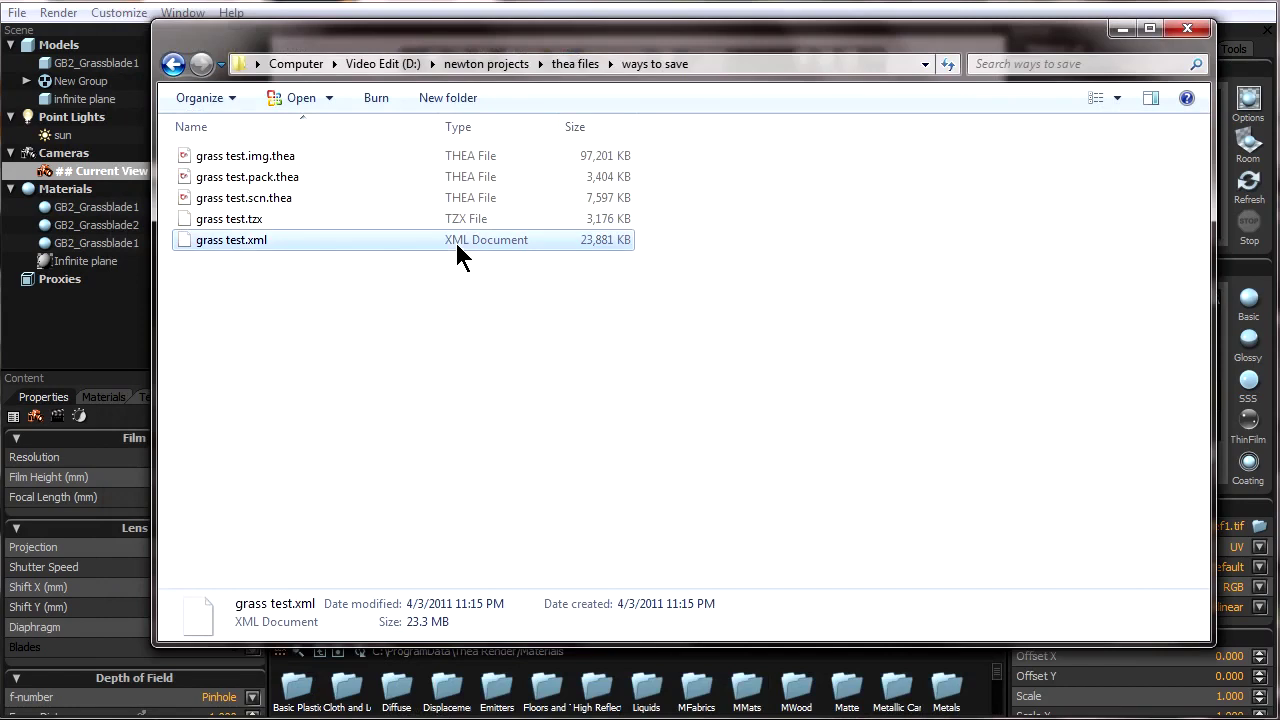
Open grass test.xml in Notepad, scroll down, and select some point coordinate lines
{"action": "right_click", "coordinate": [457, 250]}
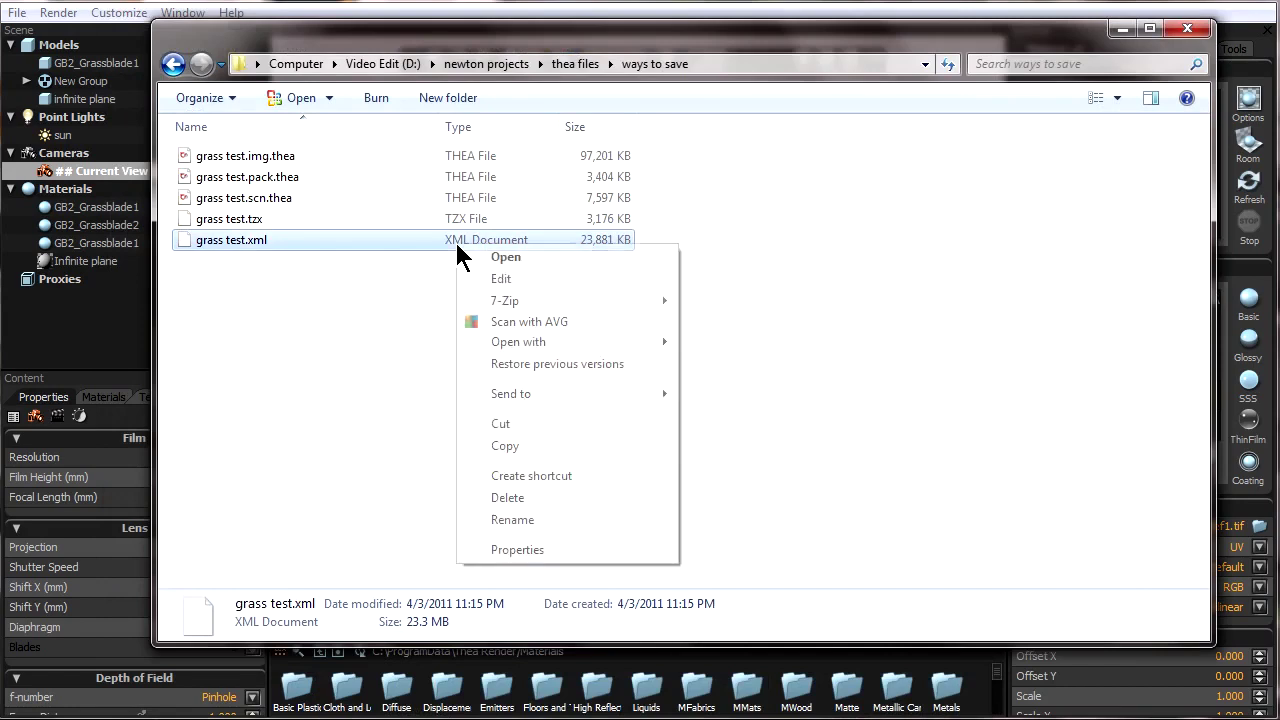
{"action": "mouse_move", "coordinate": [612, 341]}
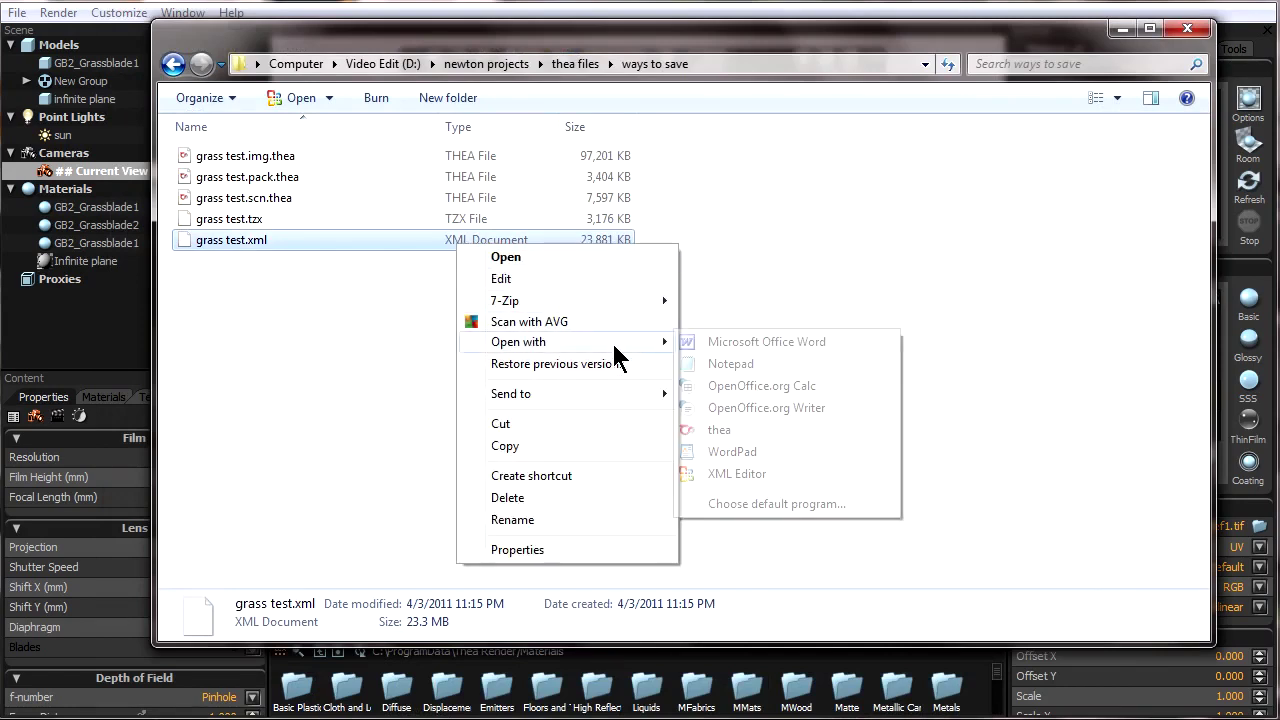
{"action": "left_click", "coordinate": [733, 360]}
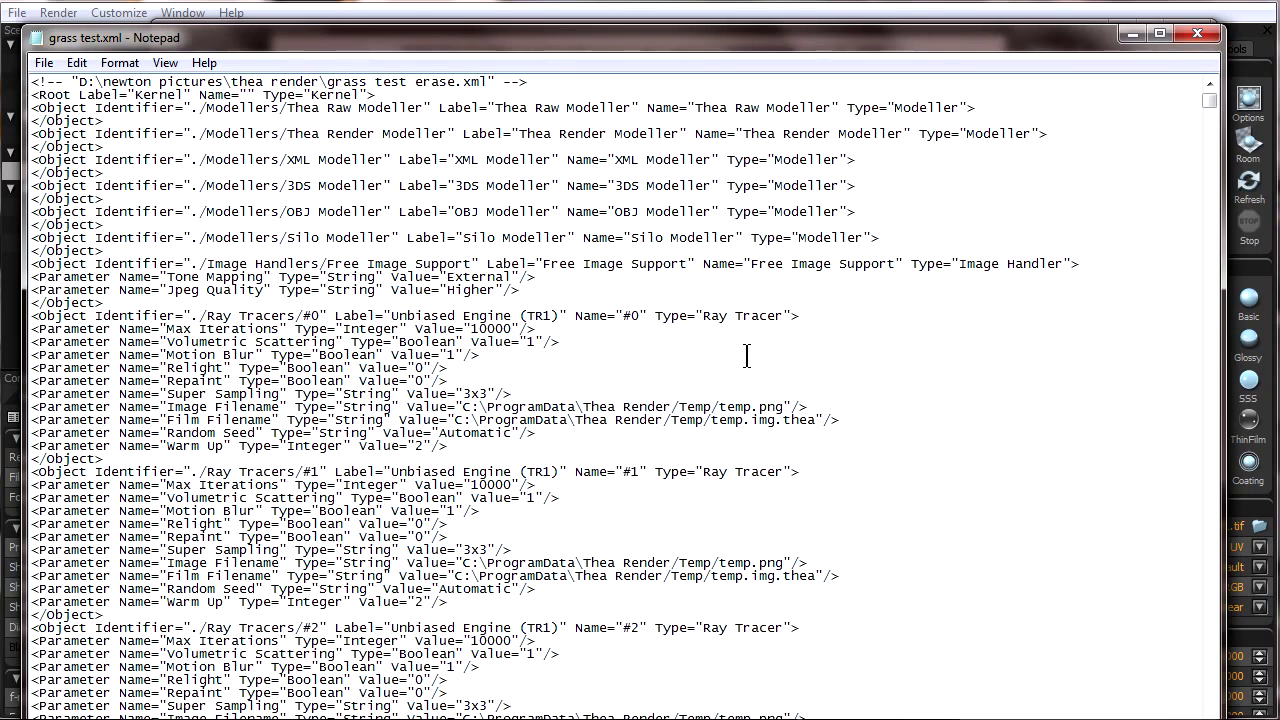
{"action": "left_click_drag", "start_coordinate": [1209, 101], "coordinate": [1182, 176]}
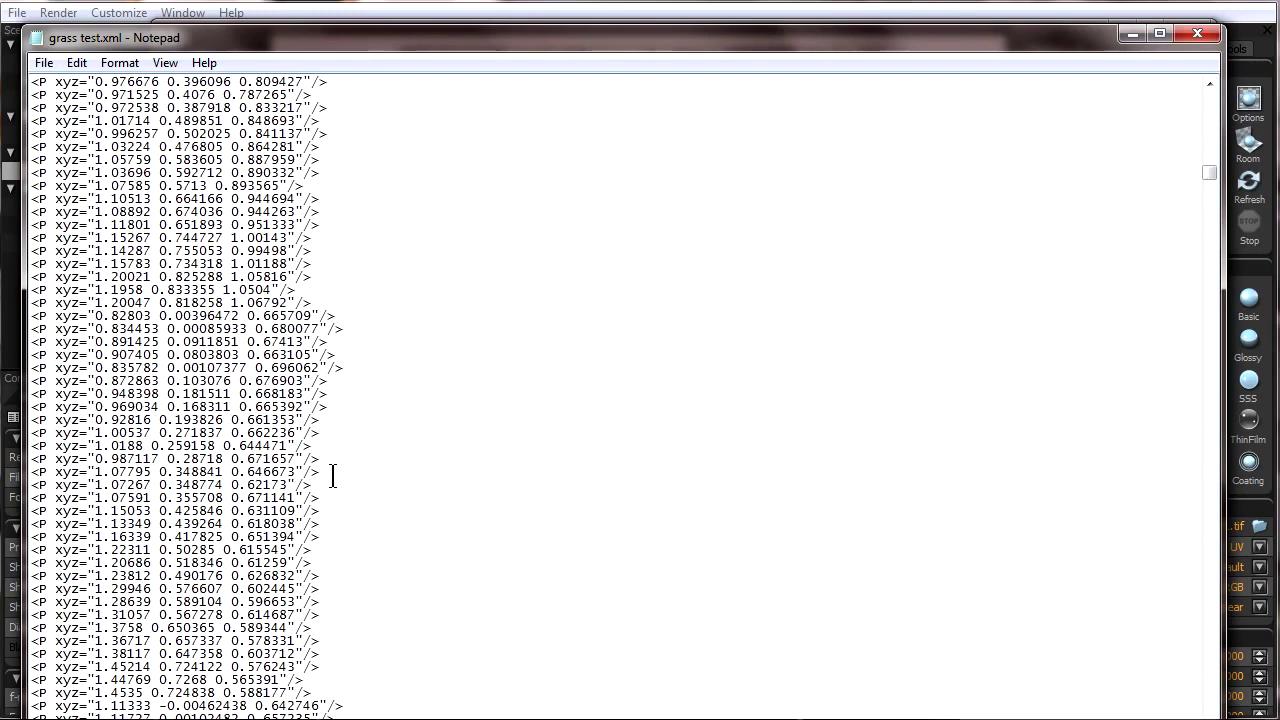
{"action": "left_click_drag", "start_coordinate": [336, 480], "coordinate": [207, 165]}
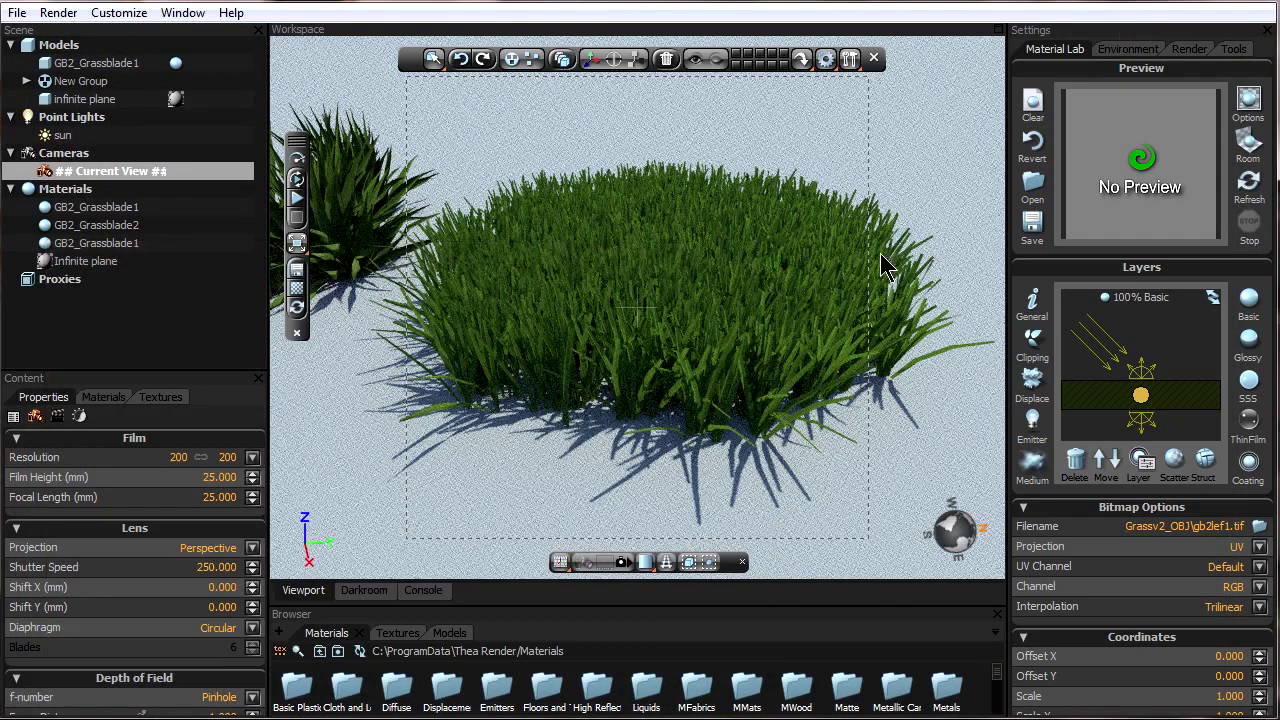
{"action": "left_click", "coordinate": [20, 13]}
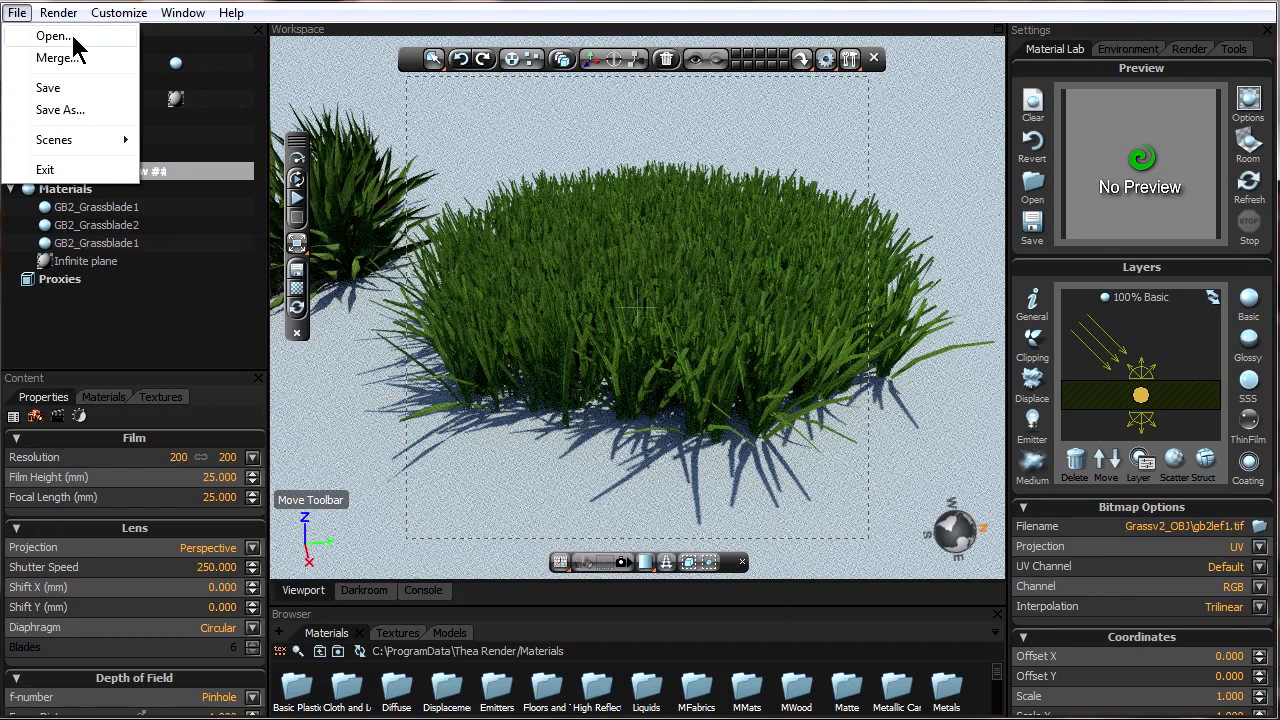
{"action": "left_click", "coordinate": [72, 37]}
{"action": "left_click", "coordinate": [293, 249]}
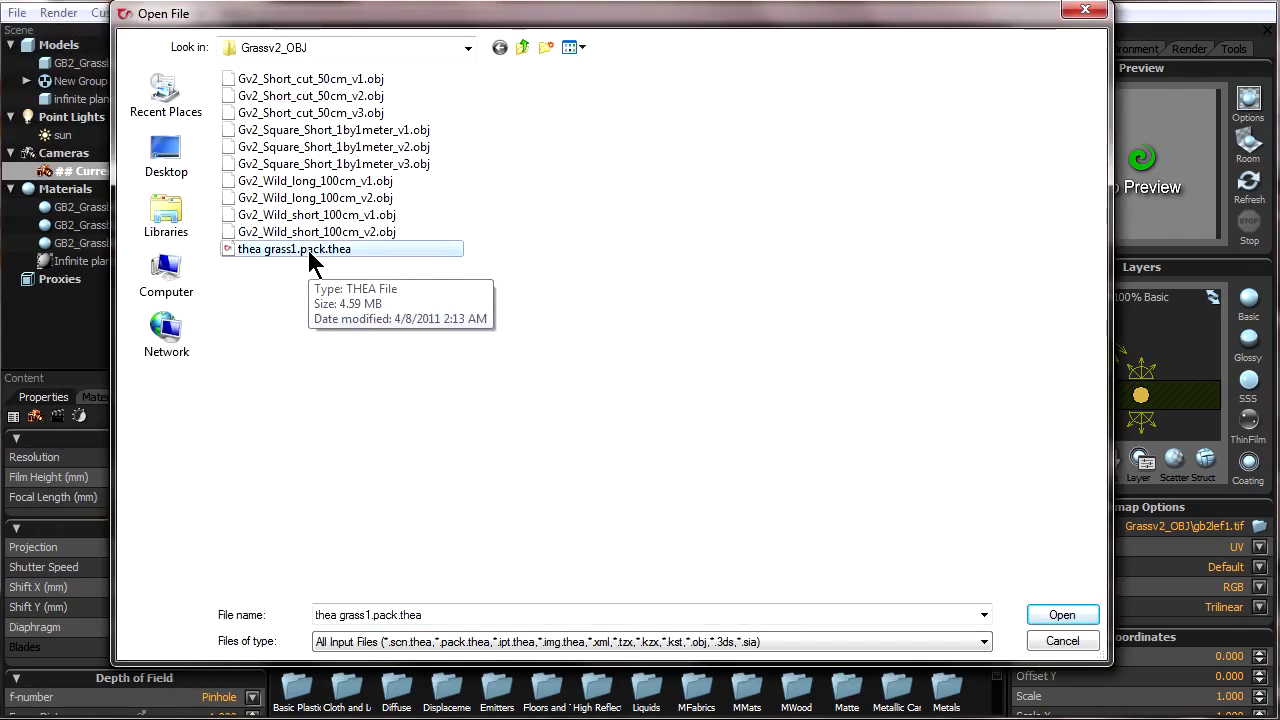
{"action": "left_click", "coordinate": [1085, 645]}
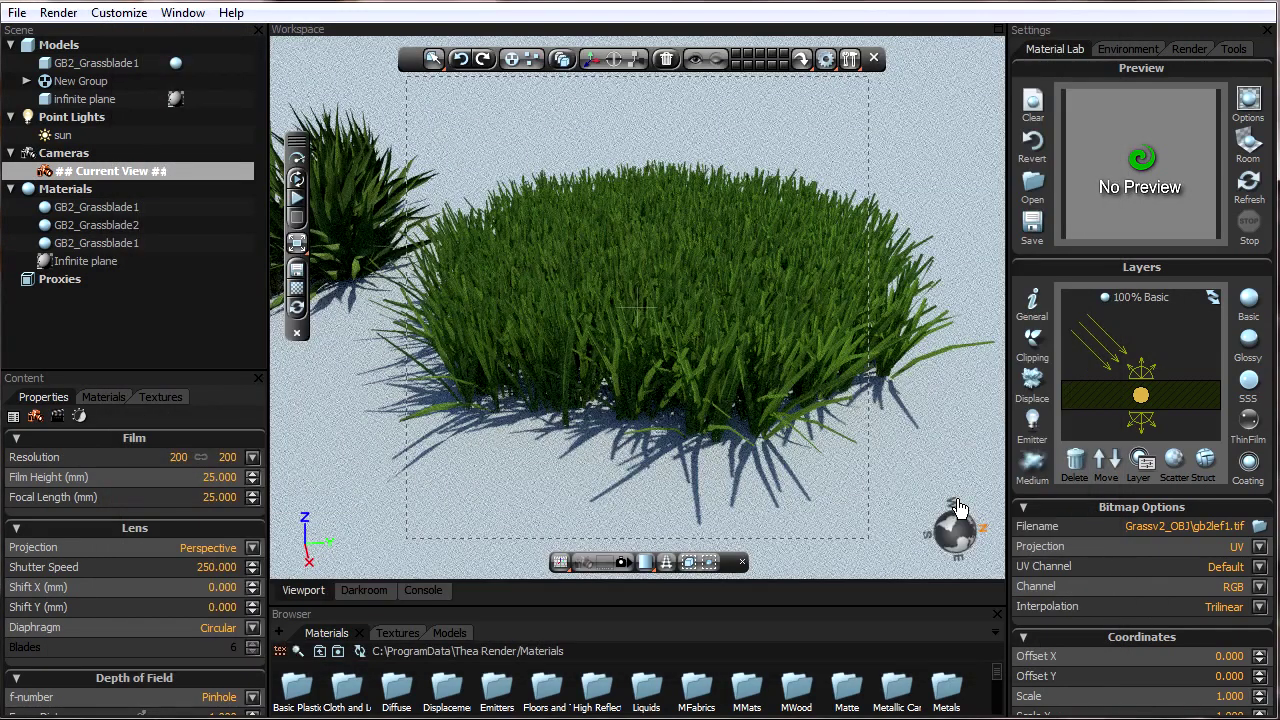